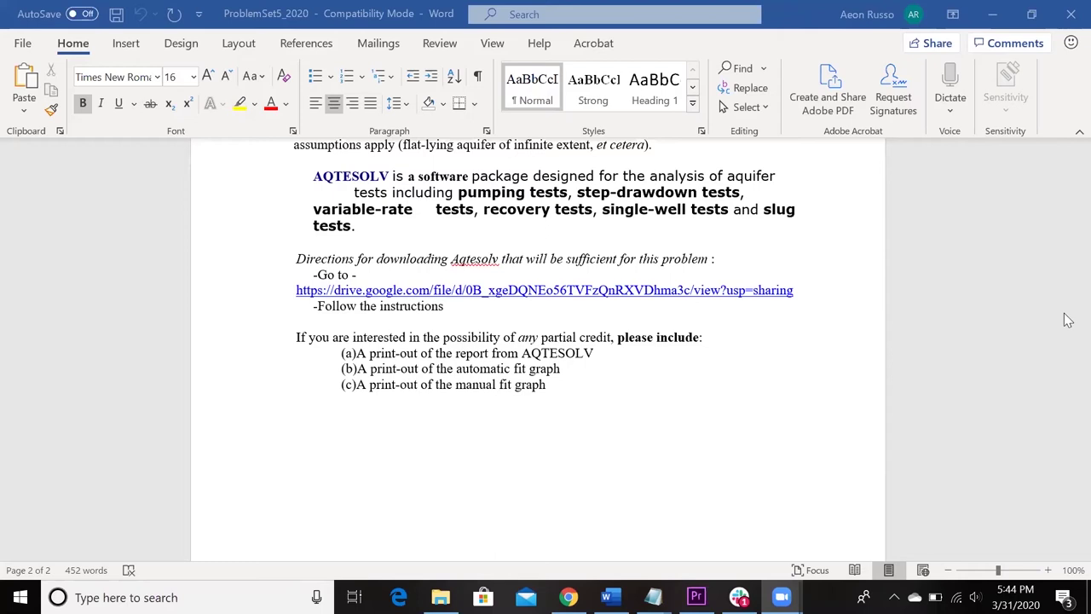
Bring the Word problem set to the front and scroll through it
{"action": "left_click", "coordinate": [1060, 259]}
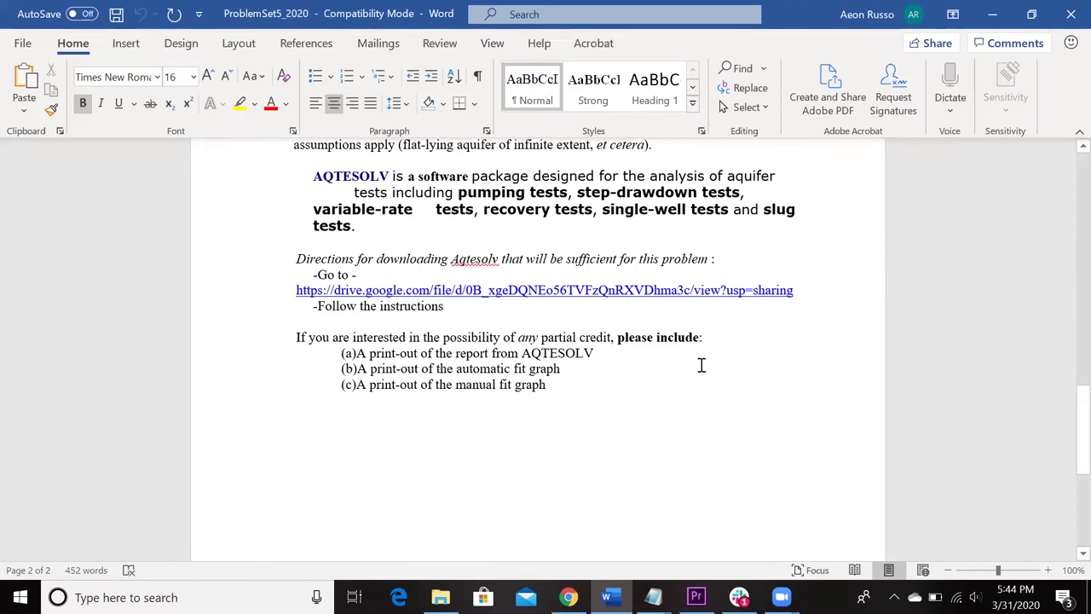
{"action": "scroll", "coordinate": [701, 366], "scroll_direction": "up", "scroll_amount": 5}
{"action": "scroll", "coordinate": [701, 366], "scroll_direction": "up", "scroll_amount": 5}
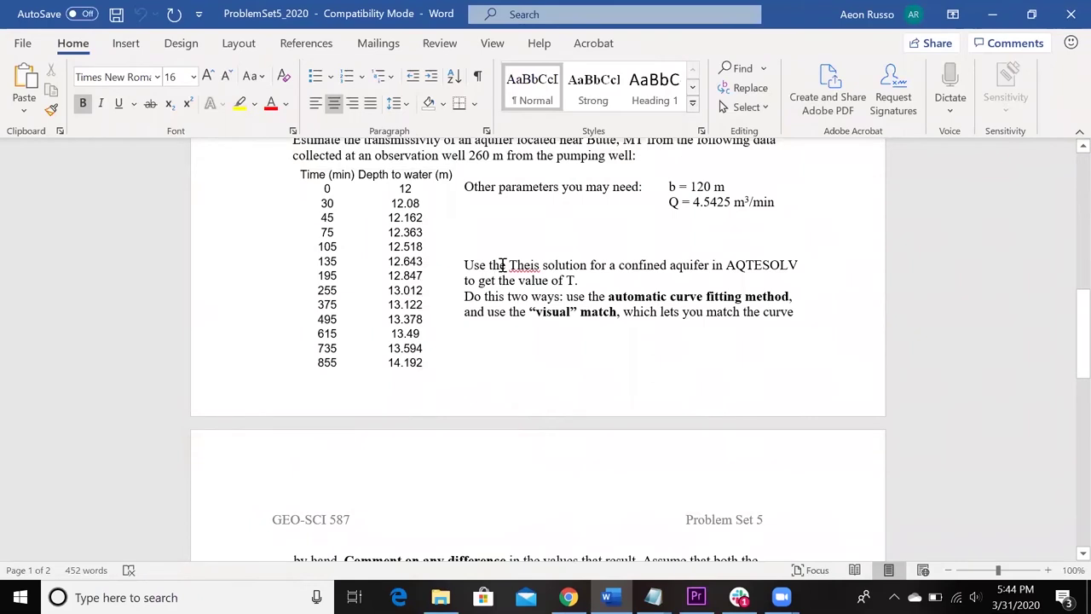
{"action": "scroll", "coordinate": [501, 270], "scroll_direction": "up", "scroll_amount": 1}
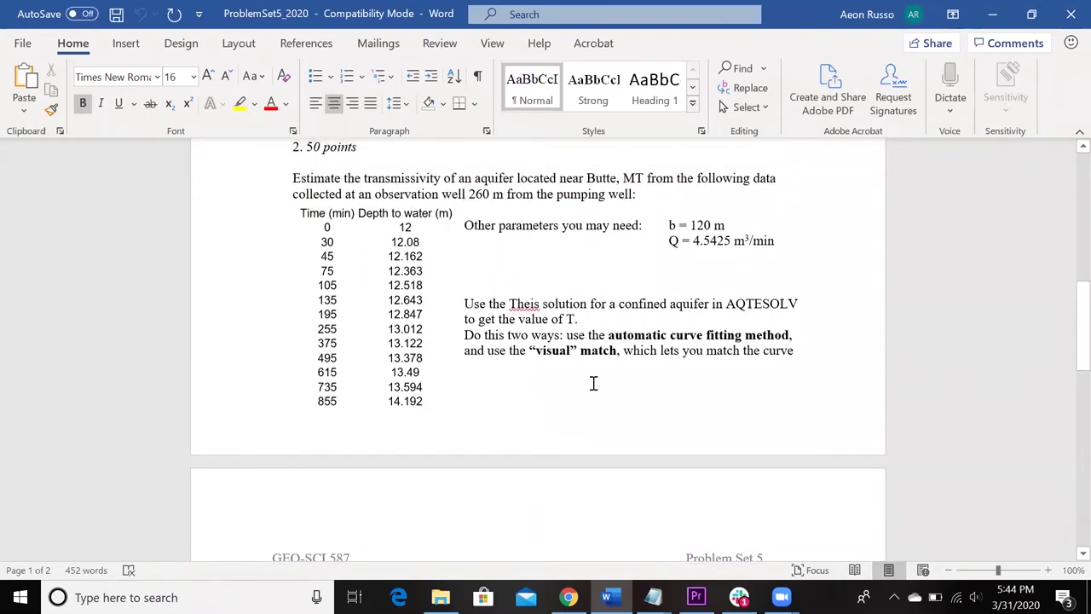
{"action": "scroll", "coordinate": [592, 388], "scroll_direction": "down", "scroll_amount": 5}
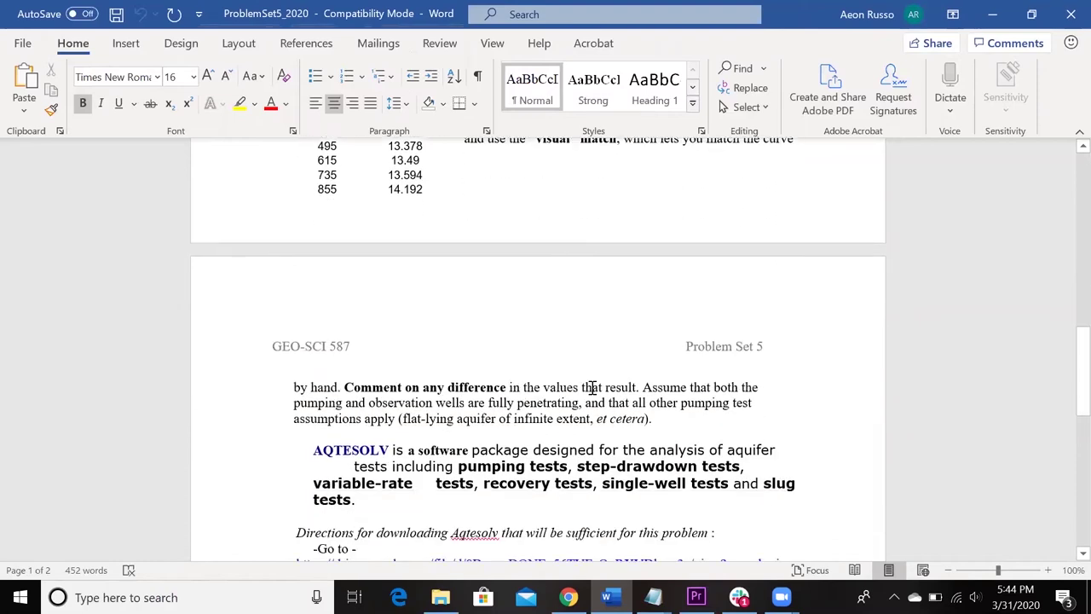
Launch AQTESOLV from Windows search and dismiss the Tip of the Day
{"action": "key", "text": "super+s"}
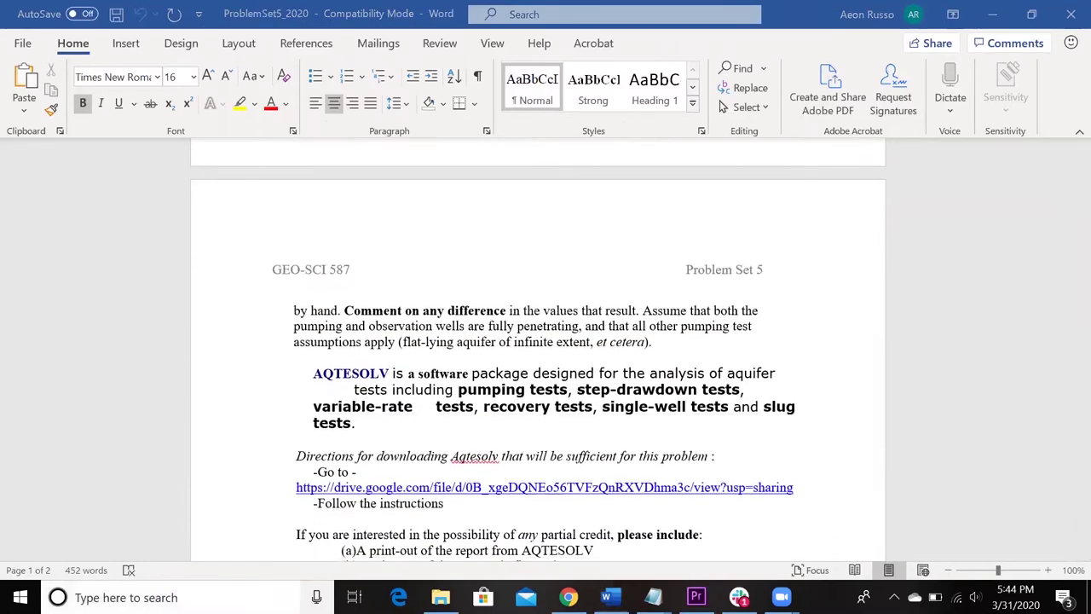
{"action": "type", "text": "a"}
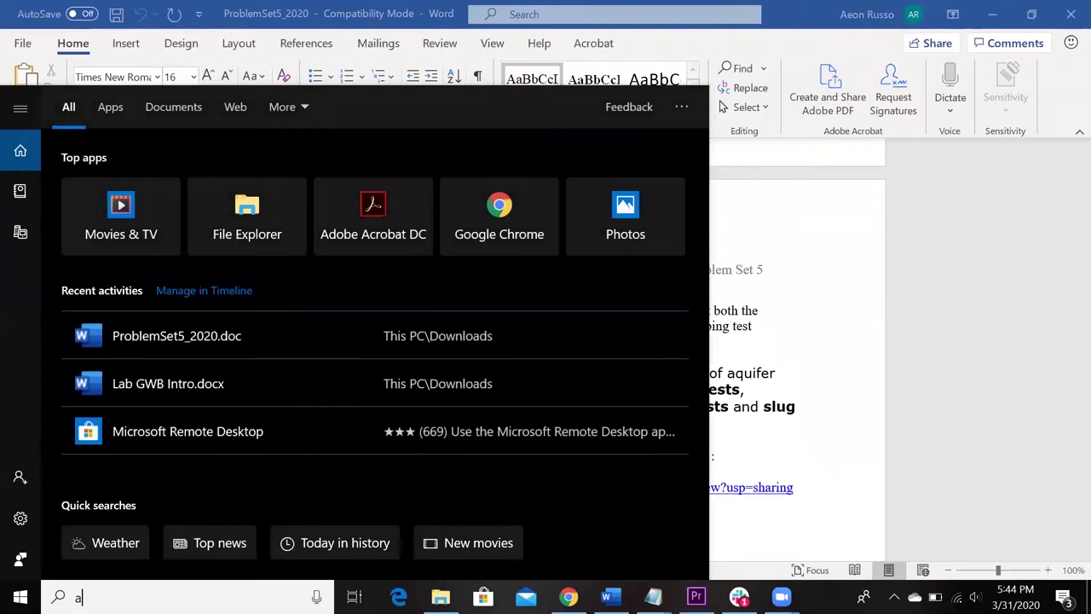
{"action": "type", "text": "qtesolv"}
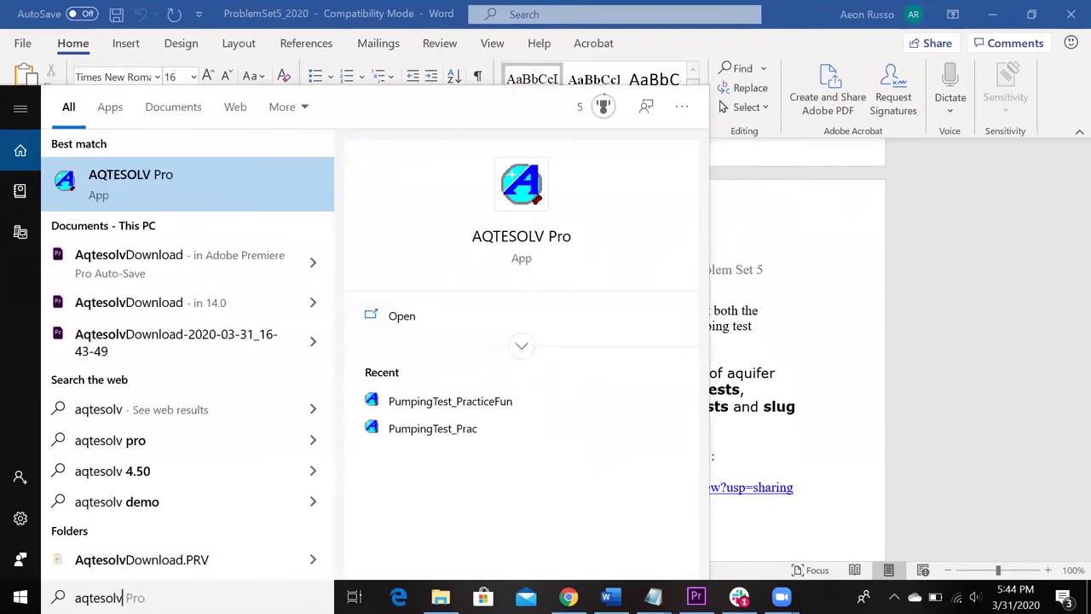
{"action": "key", "text": "Return"}
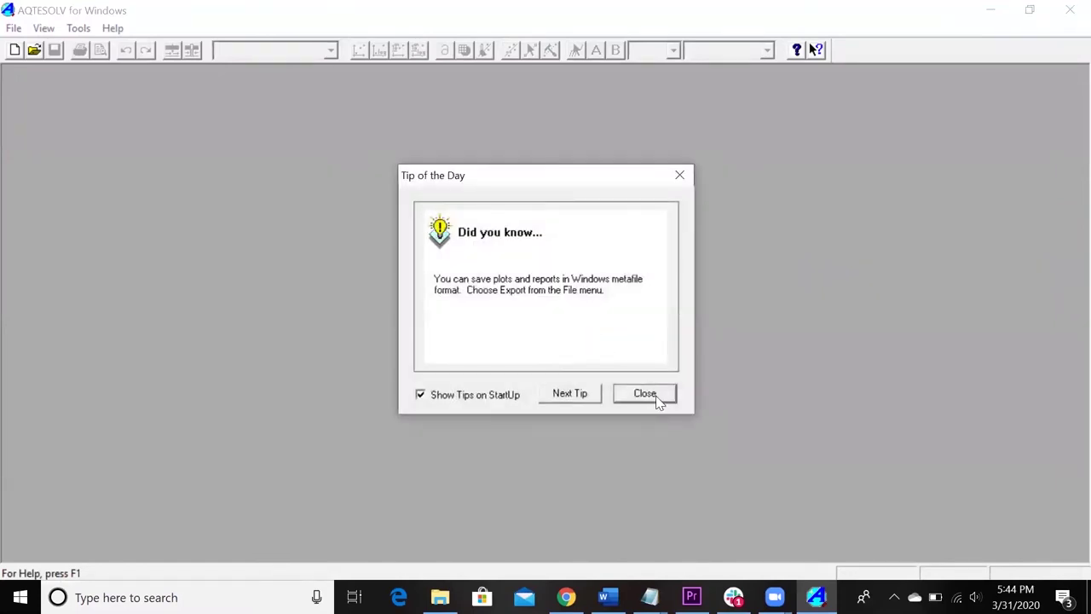
{"action": "left_click", "coordinate": [651, 402]}
Start a new data set using the Pumping Test Wizard
{"action": "left_click", "coordinate": [13, 29]}
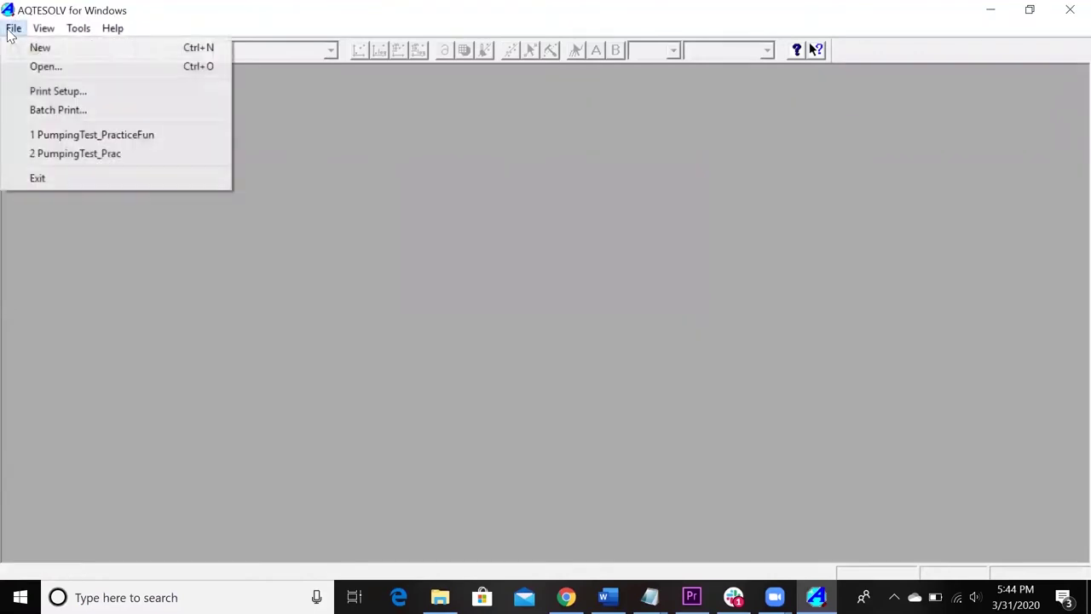
{"action": "left_click", "coordinate": [20, 46]}
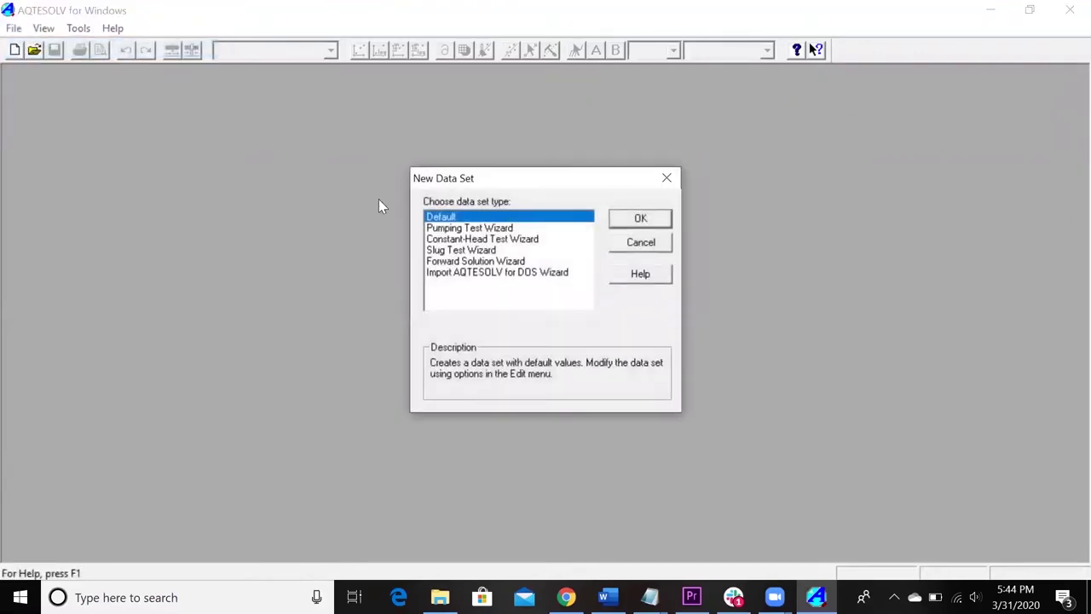
{"action": "left_click", "coordinate": [480, 232]}
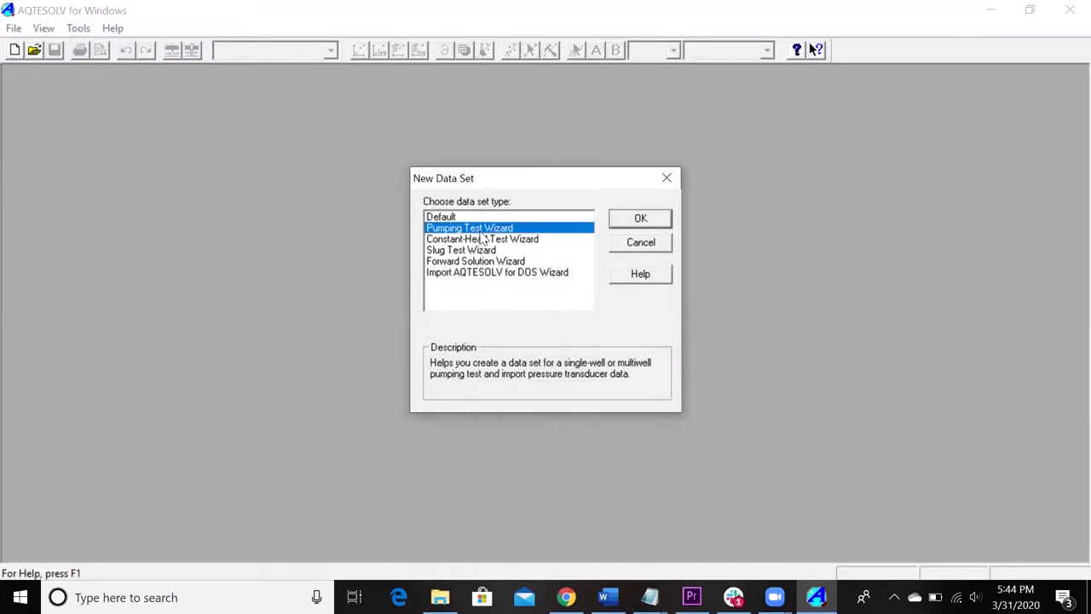
{"action": "left_click", "coordinate": [641, 222]}
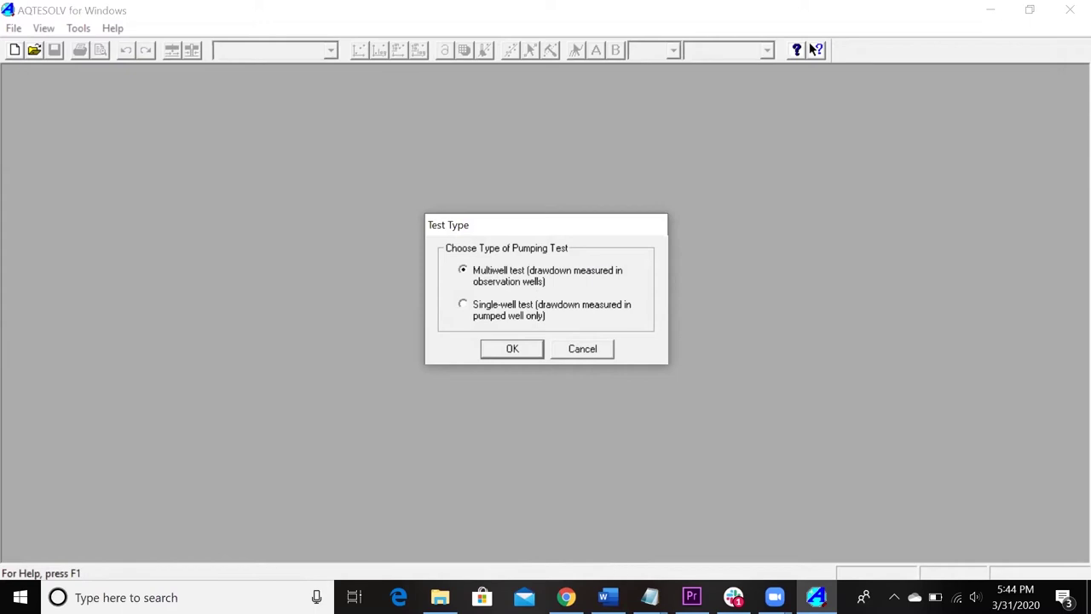
Return to ProblemSet5_2020 in Word and scroll to Problem 2's time and depth-to-water table
{"action": "mouse_move", "coordinate": [603, 597]}
{"action": "mouse_move", "coordinate": [603, 515]}
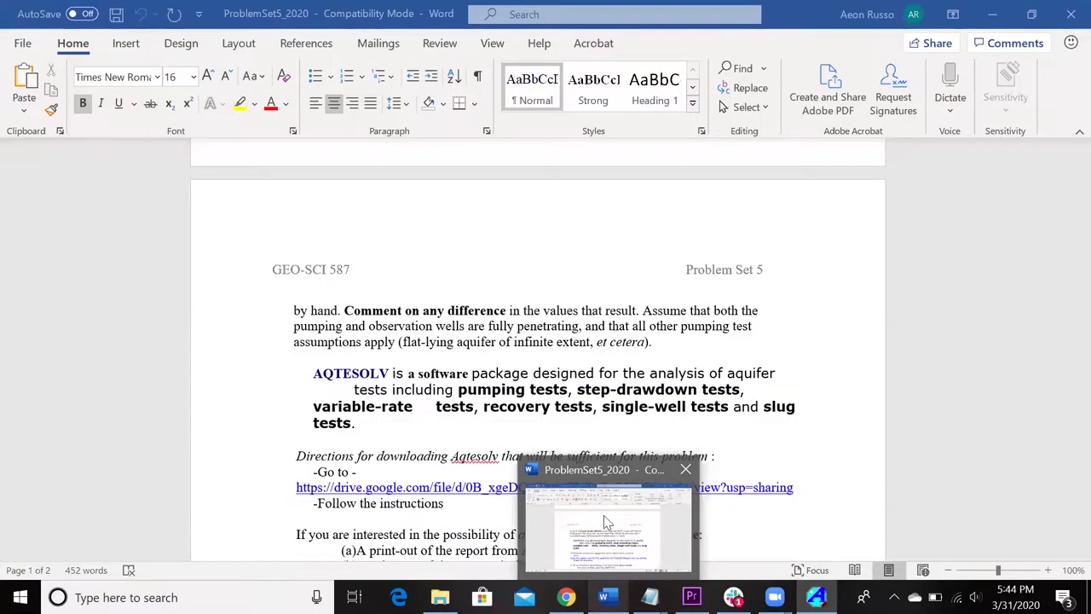
{"action": "left_click", "coordinate": [583, 501]}
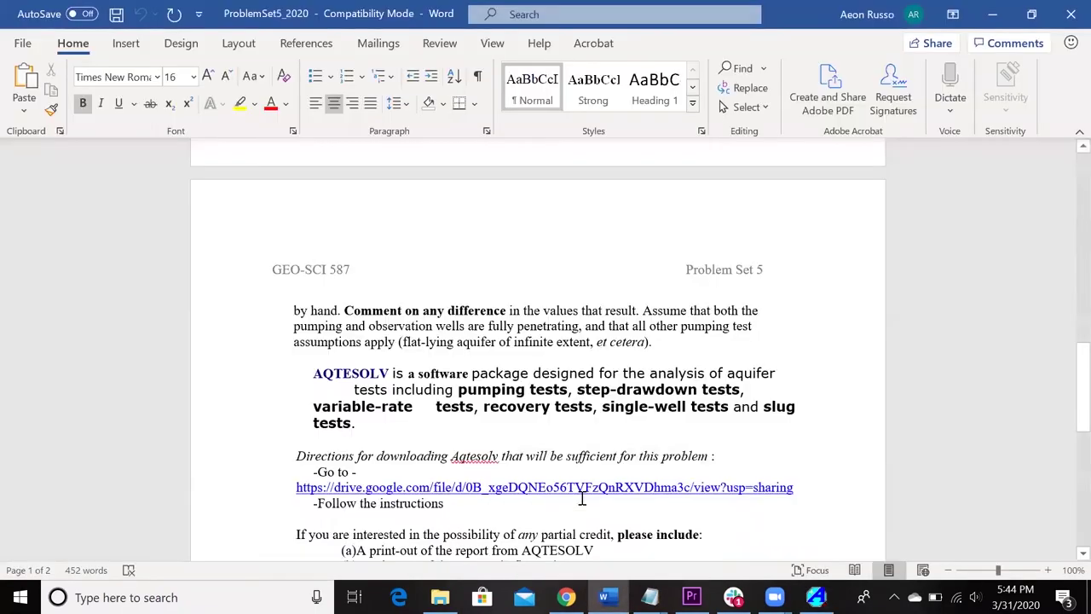
{"action": "scroll", "coordinate": [442, 380], "scroll_direction": "up", "scroll_amount": 6}
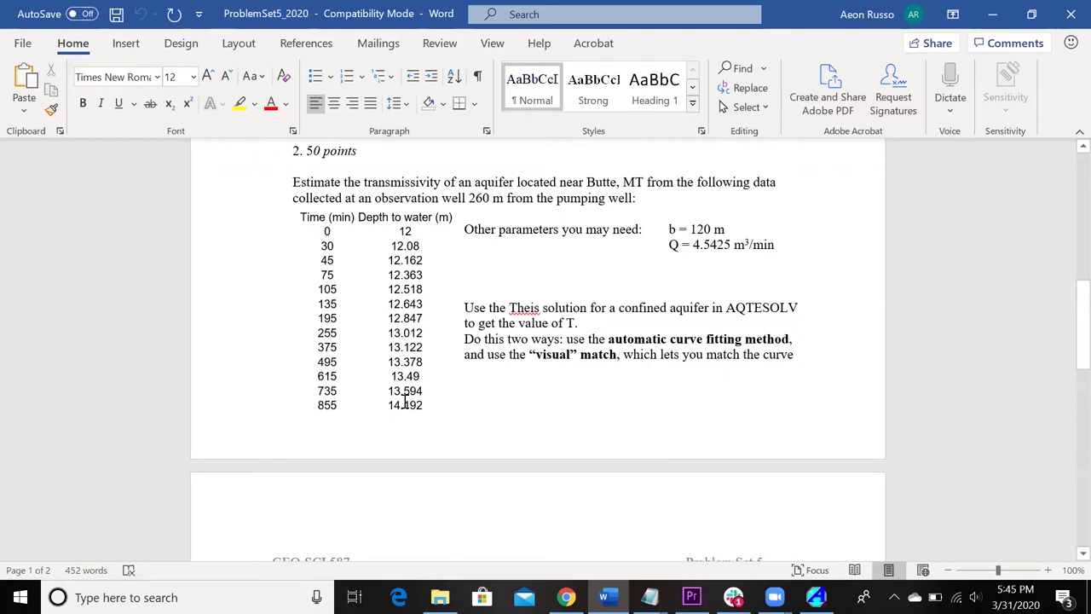
{"action": "scroll", "coordinate": [407, 404], "scroll_direction": "down", "scroll_amount": 2}
{"action": "scroll", "coordinate": [406, 409], "scroll_direction": "up", "scroll_amount": 2}
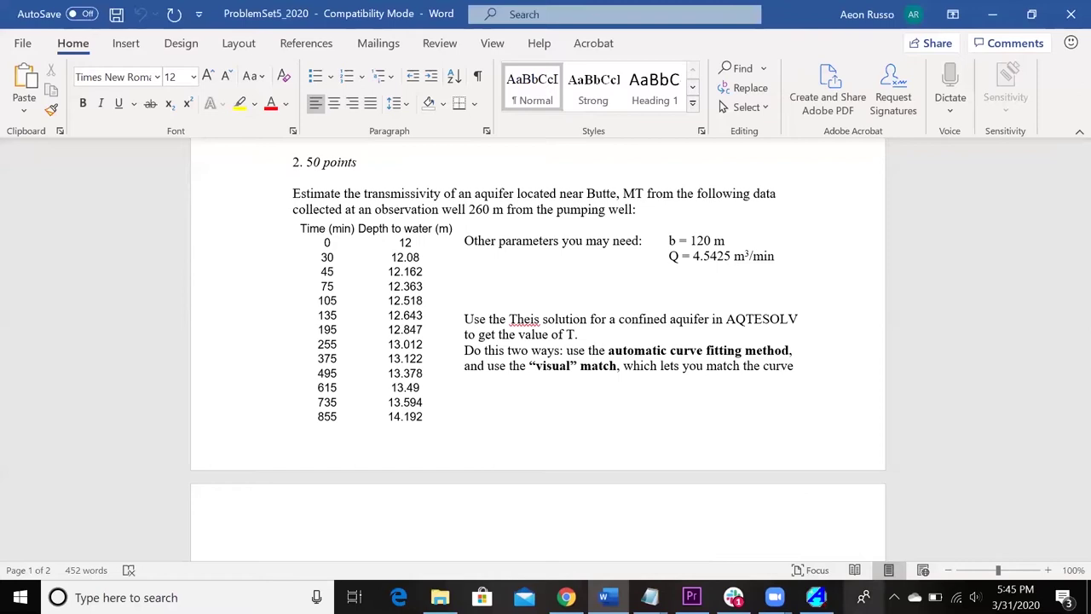
{"action": "left_click", "coordinate": [128, 598]}
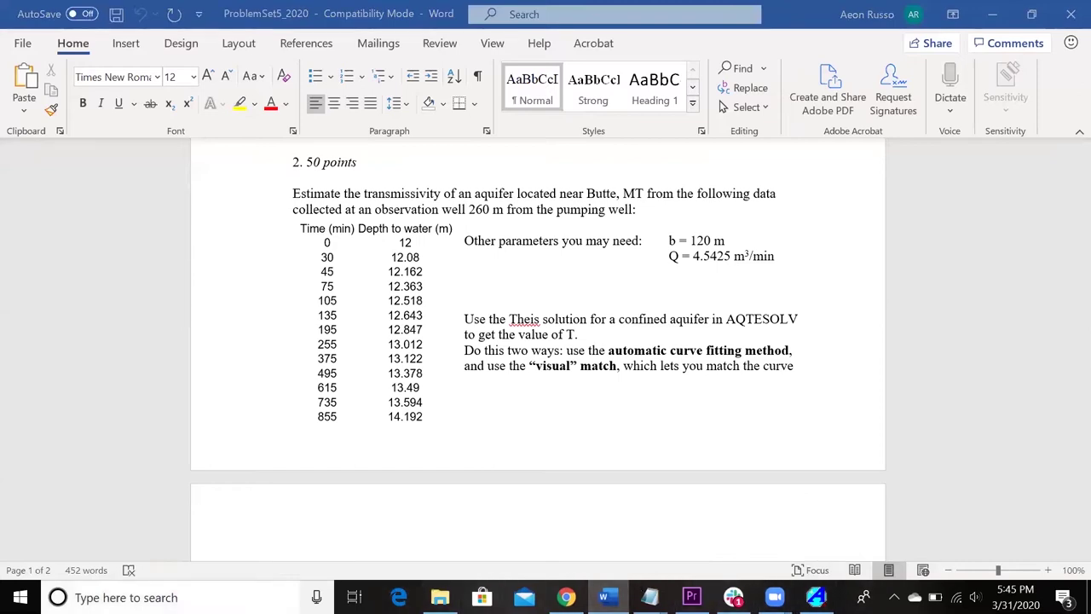
Open the recent Aqtesolv_Practice workbook in Excel, keeping the recovered files for later
{"action": "type", "text": "exce"}
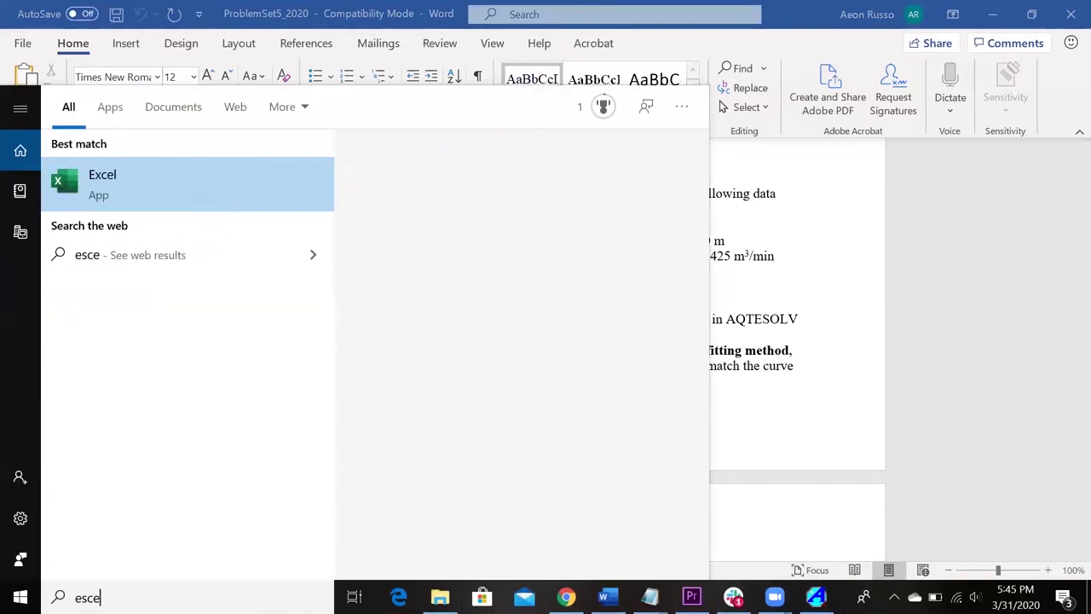
{"action": "key", "text": "Escape"}
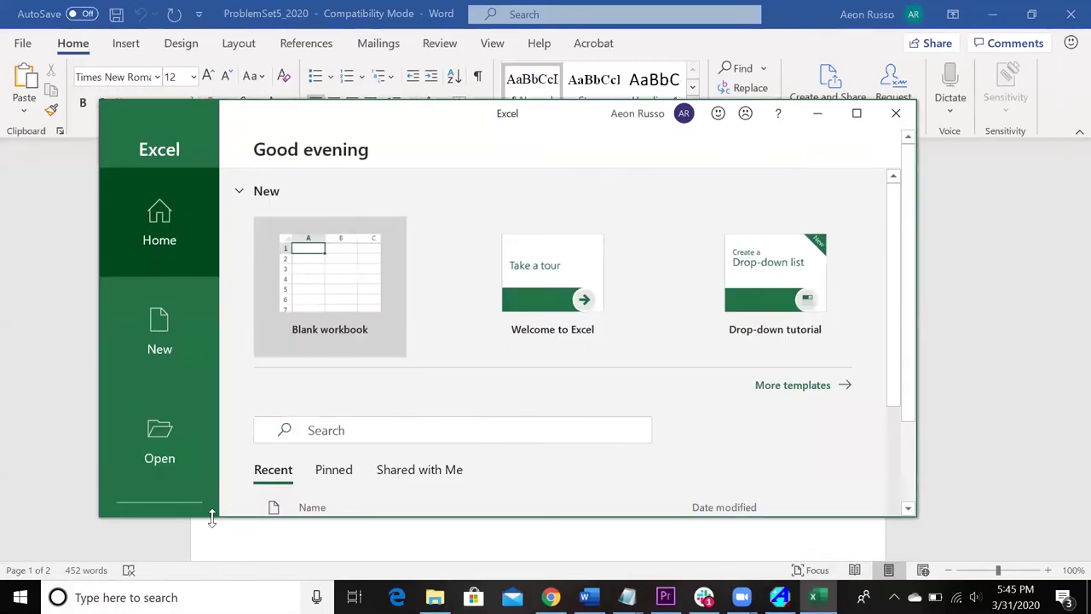
{"action": "scroll", "coordinate": [499, 388], "scroll_direction": "down", "scroll_amount": 3}
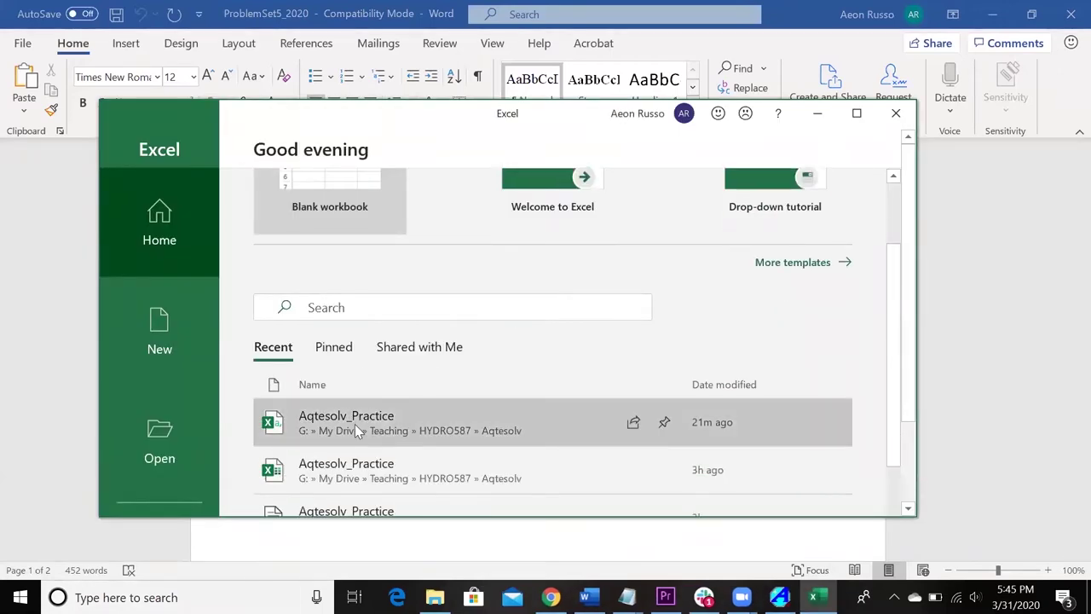
{"action": "left_click", "coordinate": [337, 469]}
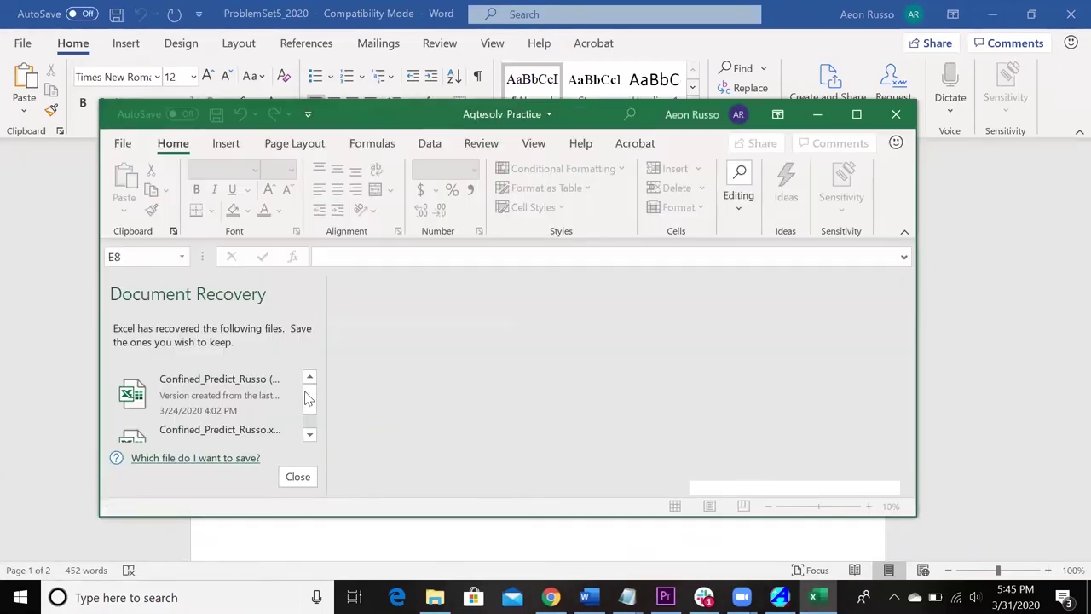
{"action": "left_click", "coordinate": [296, 474]}
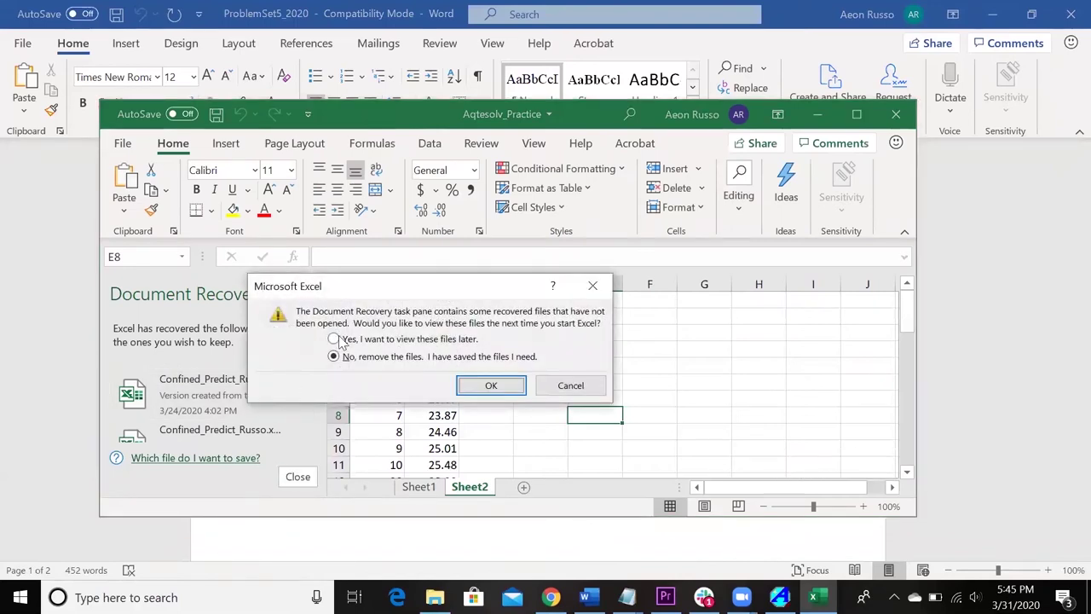
{"action": "left_click", "coordinate": [335, 340]}
{"action": "left_click", "coordinate": [489, 384]}
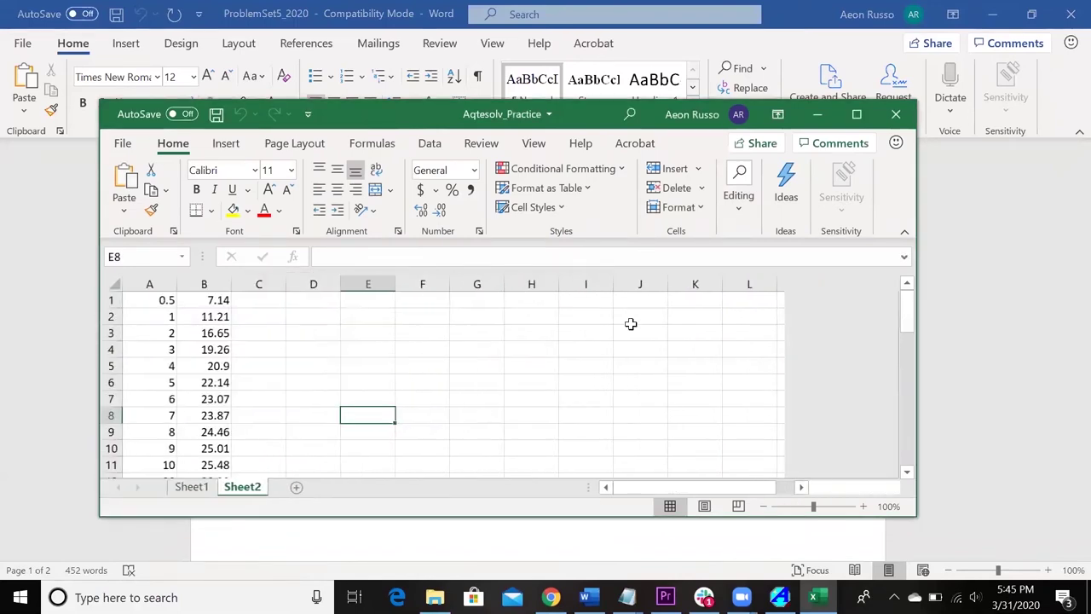
Review Sheet1's time and drawdown columns, then return to AQTESOLV's Test Type choice
{"action": "left_click", "coordinate": [187, 493]}
{"action": "scroll", "coordinate": [620, 330], "scroll_direction": "up", "scroll_amount": 10}
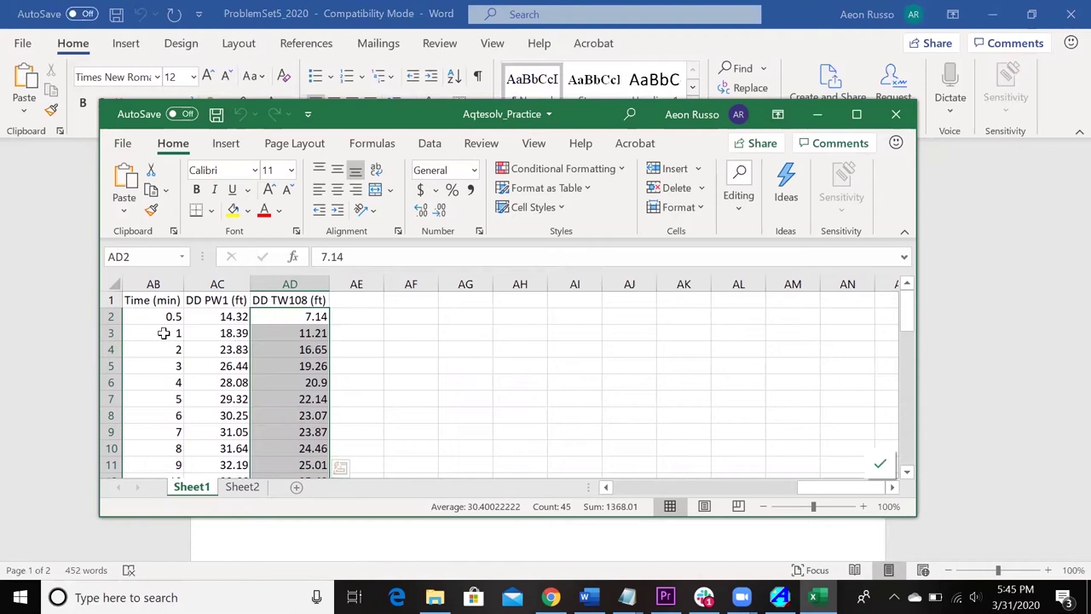
{"action": "scroll", "coordinate": [405, 411], "scroll_direction": "down", "scroll_amount": 2}
{"action": "scroll", "coordinate": [404, 412], "scroll_direction": "up", "scroll_amount": 1}
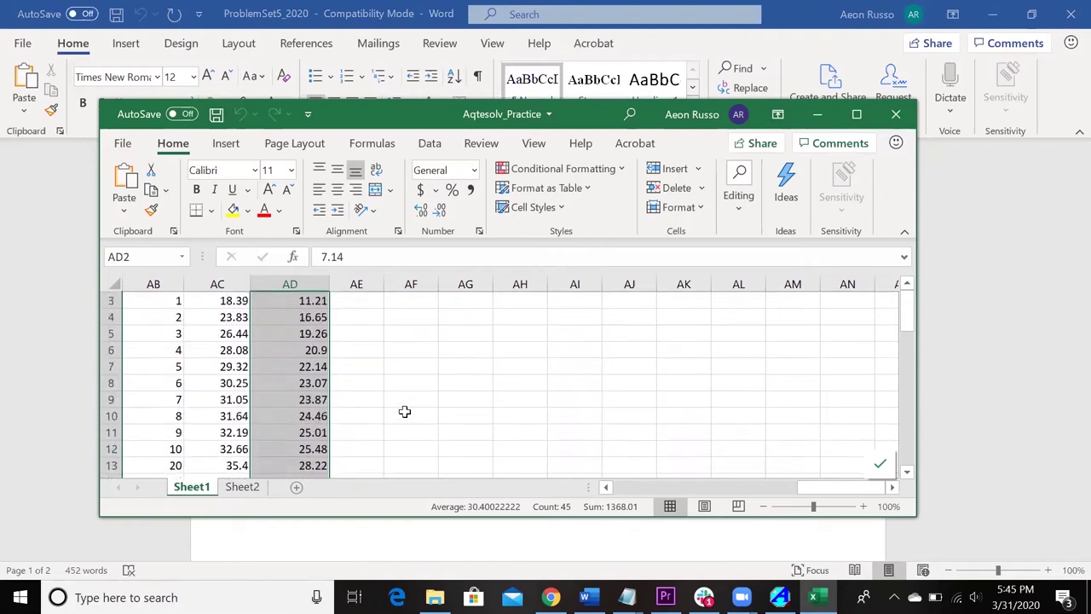
{"action": "scroll", "coordinate": [405, 412], "scroll_direction": "up", "scroll_amount": 1}
{"action": "left_click", "coordinate": [405, 412]}
{"action": "scroll", "coordinate": [390, 351], "scroll_direction": "up", "scroll_amount": 1}
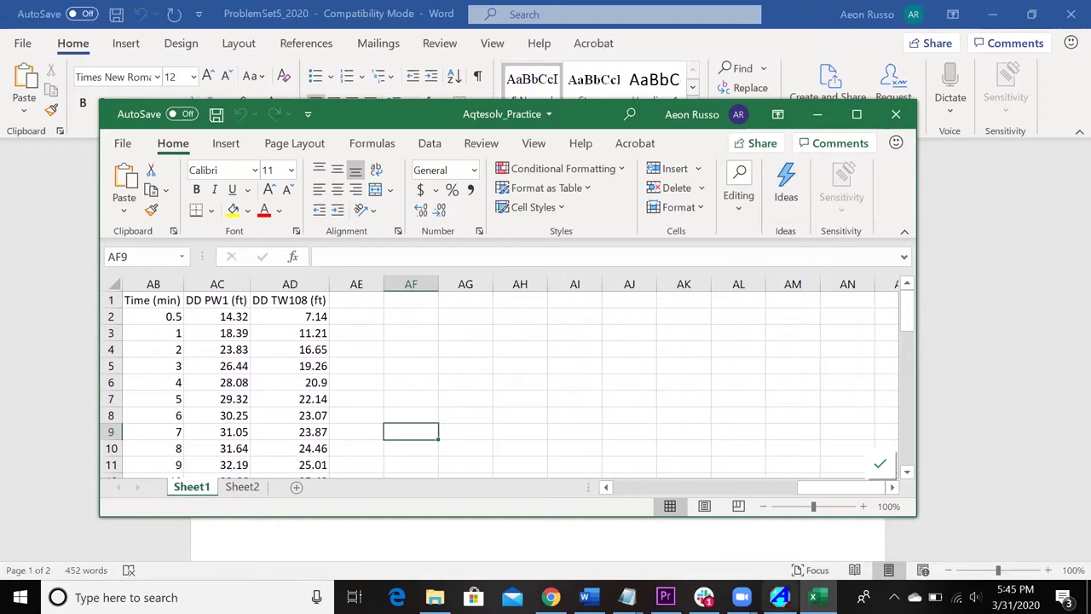
{"action": "left_click", "coordinate": [779, 596]}
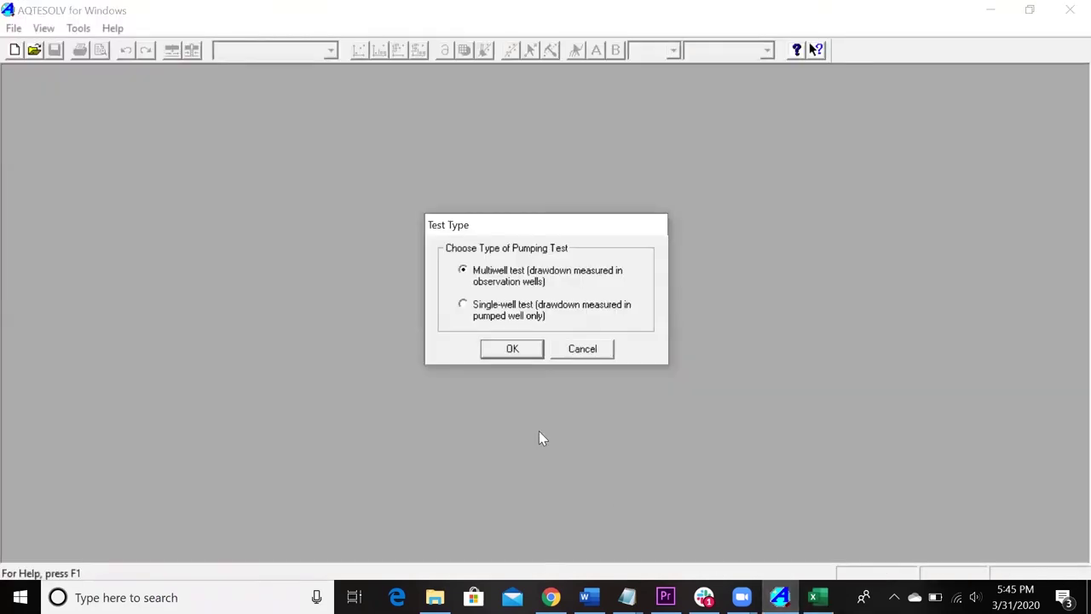
Choose a multiwell test and accept the default ft, min, gal/min and ft/day units
{"action": "left_click", "coordinate": [513, 349]}
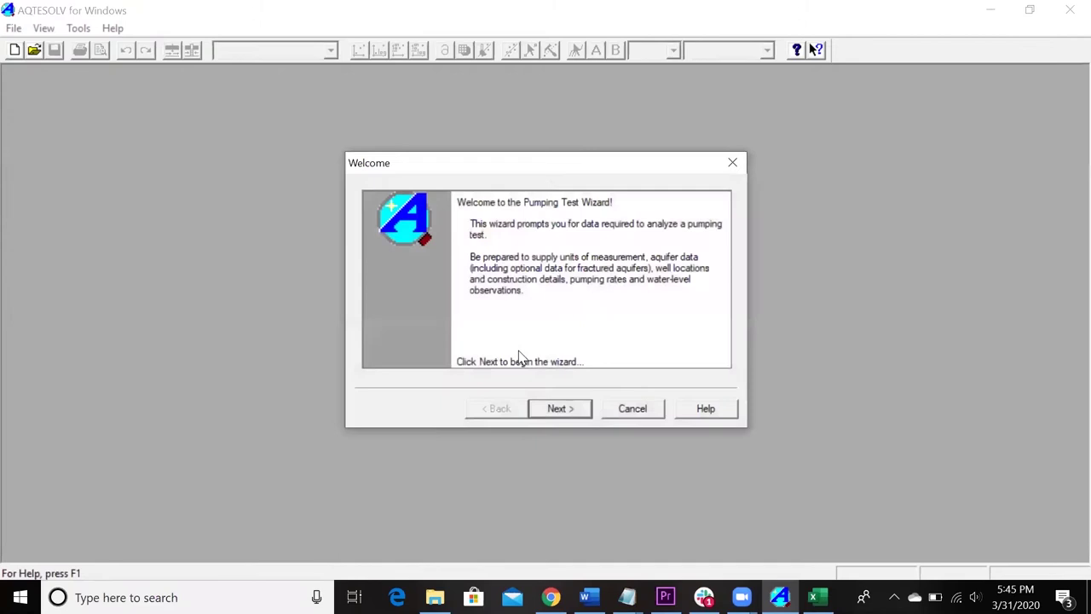
{"action": "left_click", "coordinate": [565, 411]}
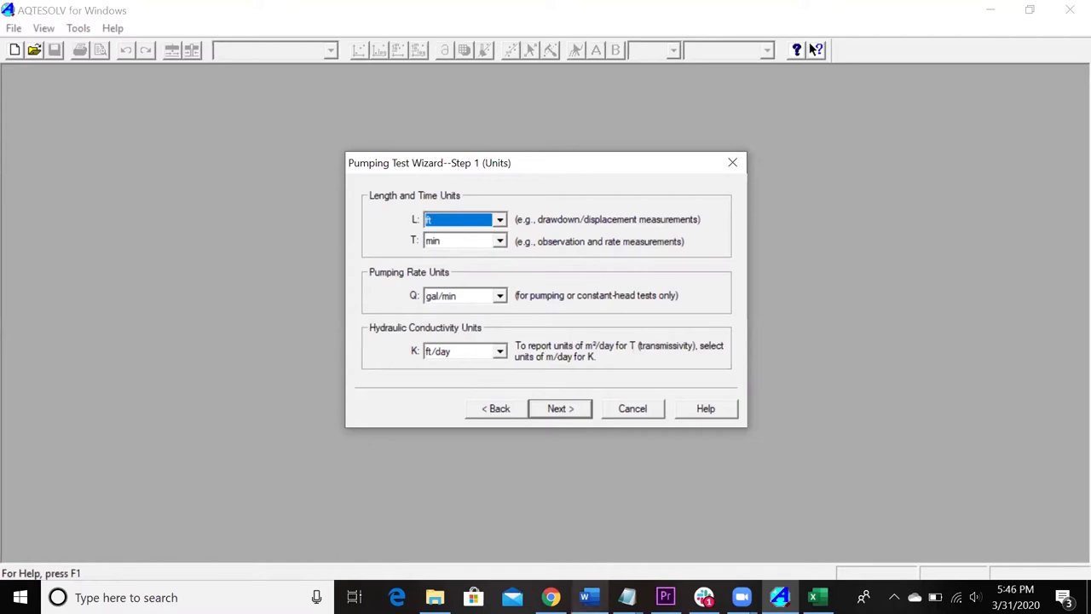
{"action": "mouse_move", "coordinate": [585, 596]}
{"action": "mouse_move", "coordinate": [601, 555]}
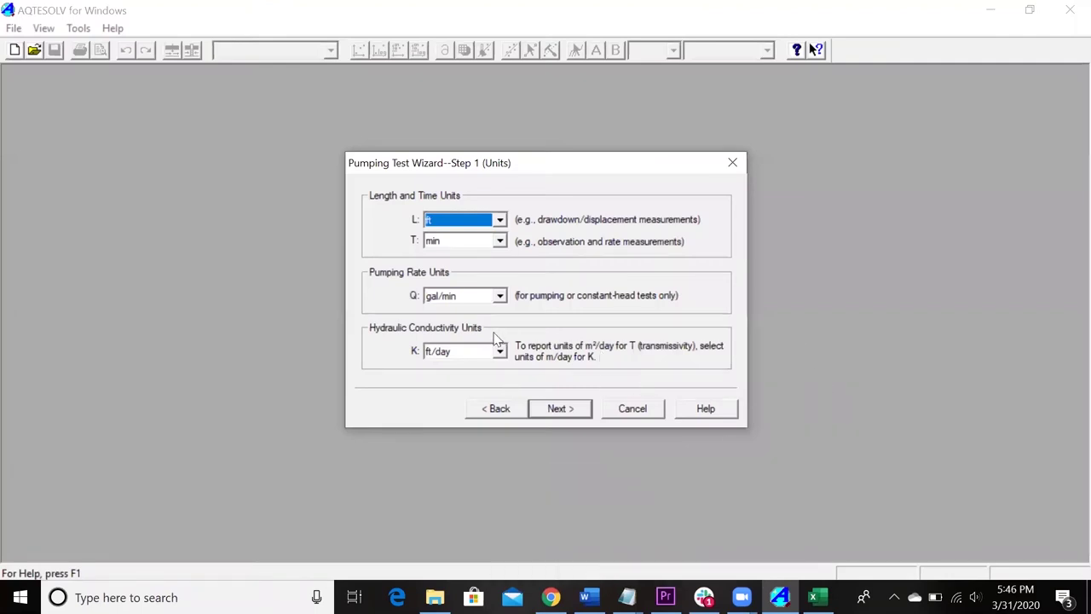
{"action": "left_click", "coordinate": [561, 408]}
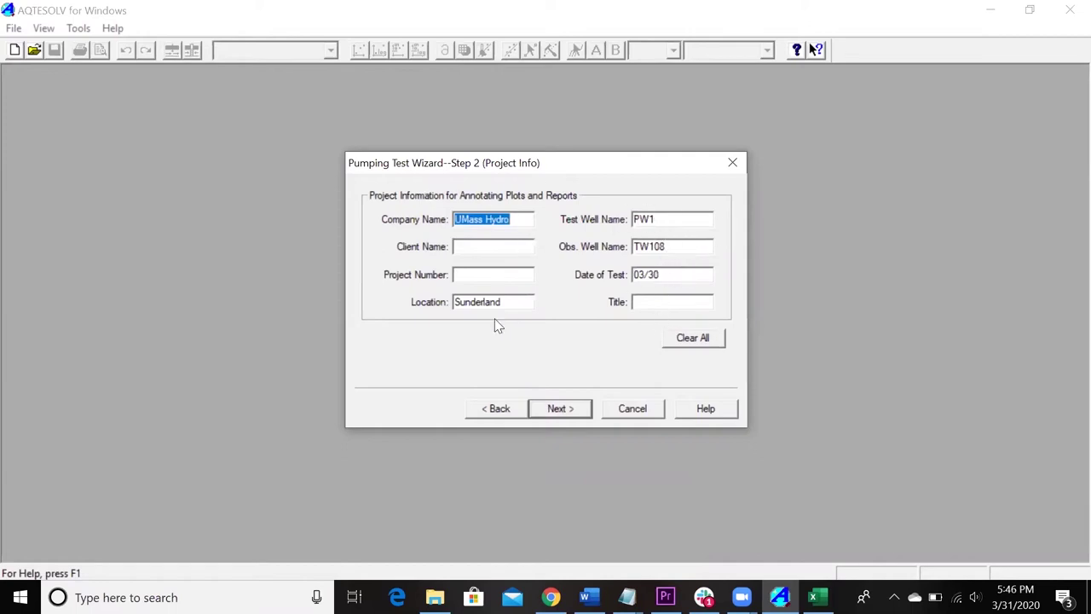
Enter 6 as saturated thickness b on the Aquifer Data step and continue to PW Data
{"action": "left_click", "coordinate": [556, 410]}
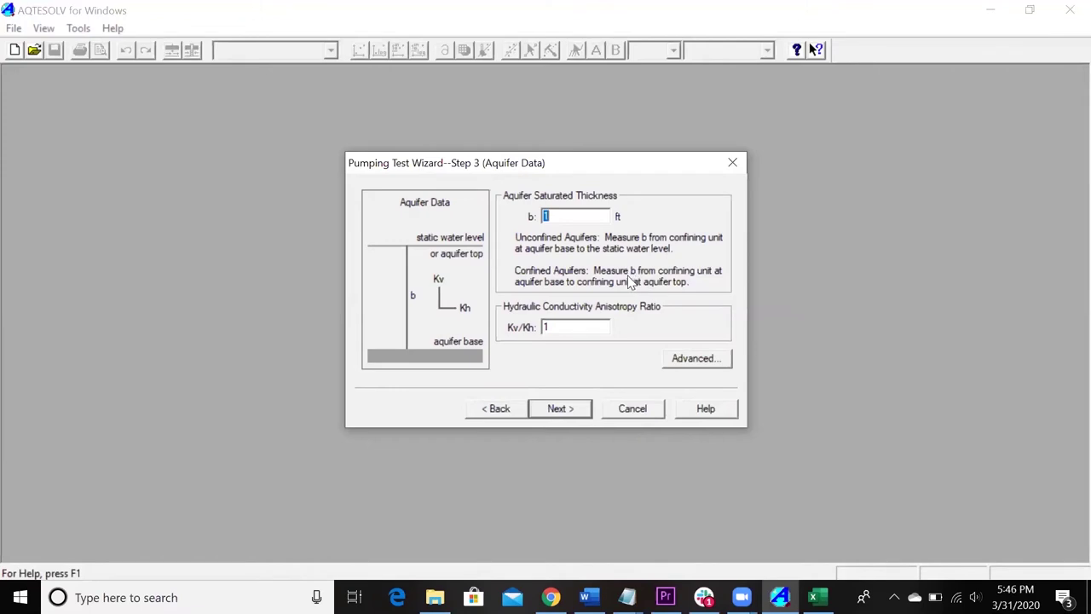
{"action": "type", "text": "60"}
{"action": "left_click", "coordinate": [558, 411]}
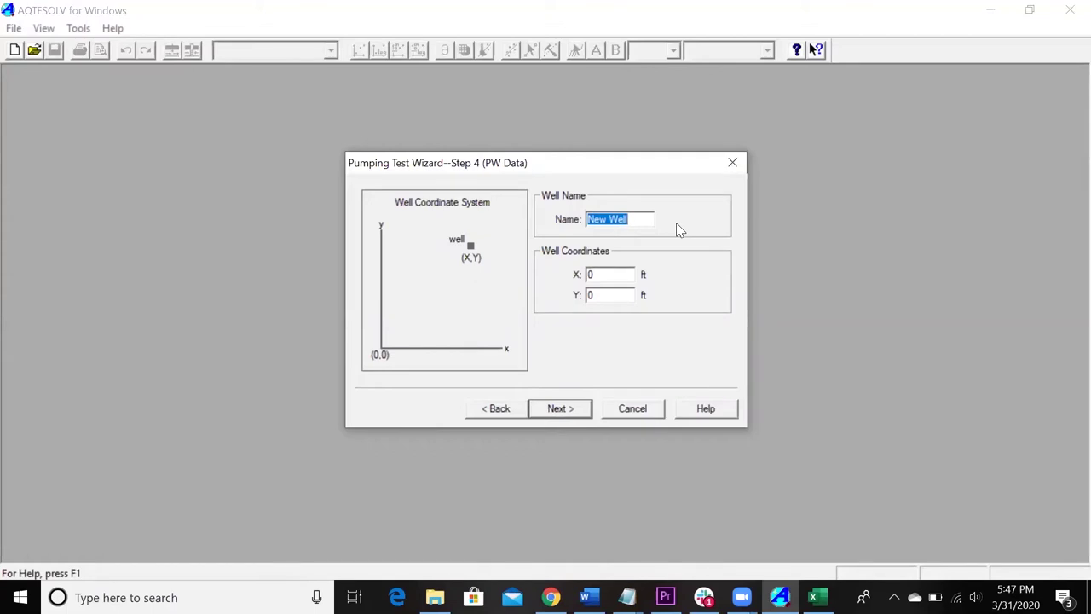
Name the pumping well PW1 and keep the Vertical, full penetration (1) configuration
{"action": "type", "text": "PW1"}
{"action": "left_click", "coordinate": [559, 409]}
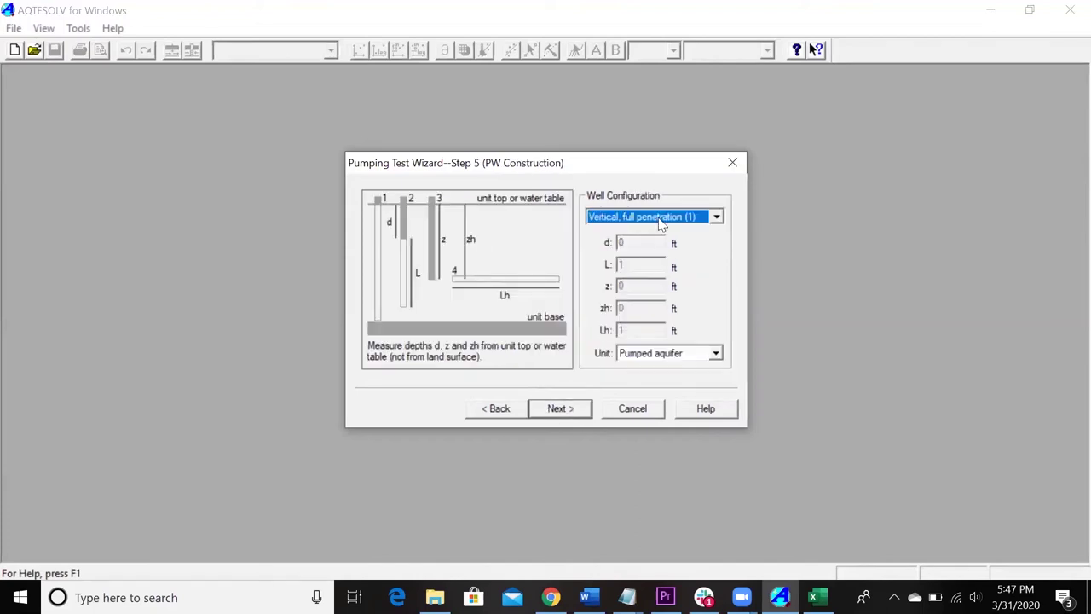
{"action": "left_click", "coordinate": [717, 217]}
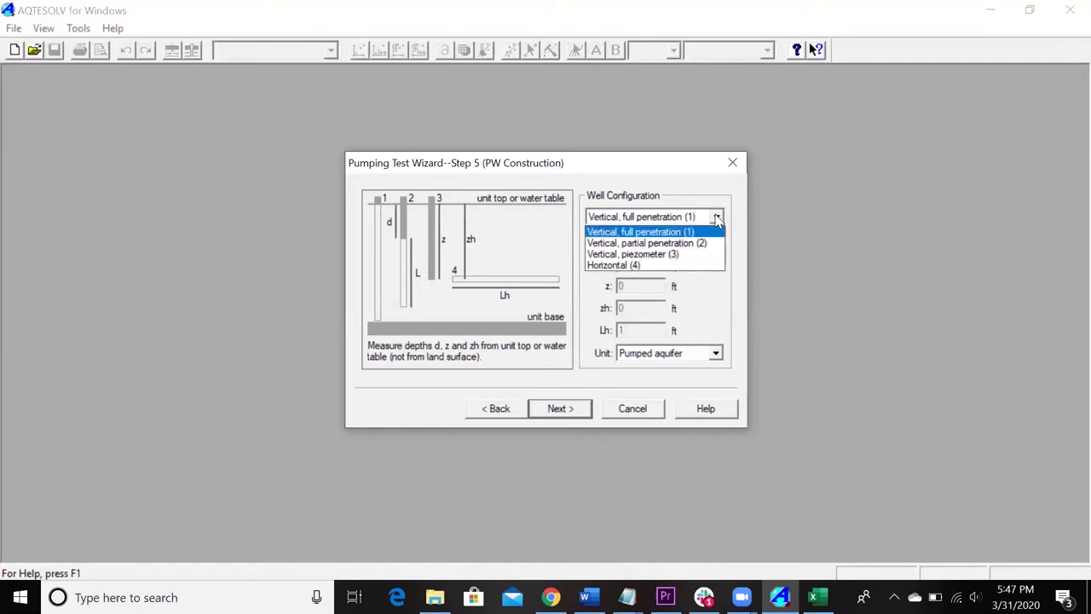
{"action": "left_click", "coordinate": [716, 218]}
{"action": "mouse_move", "coordinate": [585, 597]}
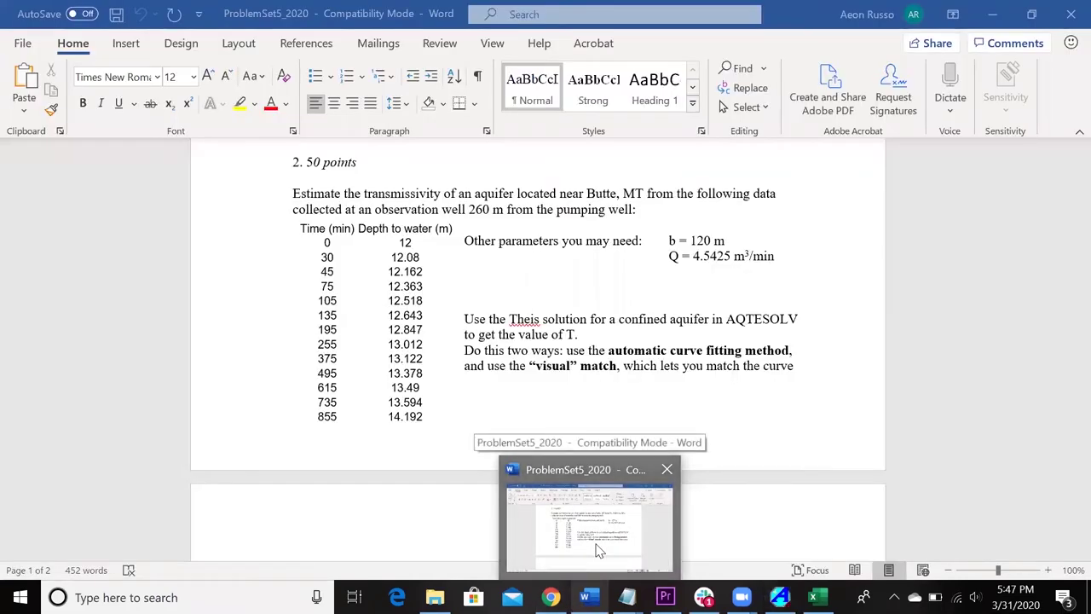
Show page 2 of ProblemSet5_2020 with the well assumptions and AQTESOLV directions
{"action": "left_click", "coordinate": [599, 549]}
{"action": "scroll", "coordinate": [596, 543], "scroll_direction": "down", "scroll_amount": 4}
{"action": "scroll", "coordinate": [596, 543], "scroll_direction": "down", "scroll_amount": 4}
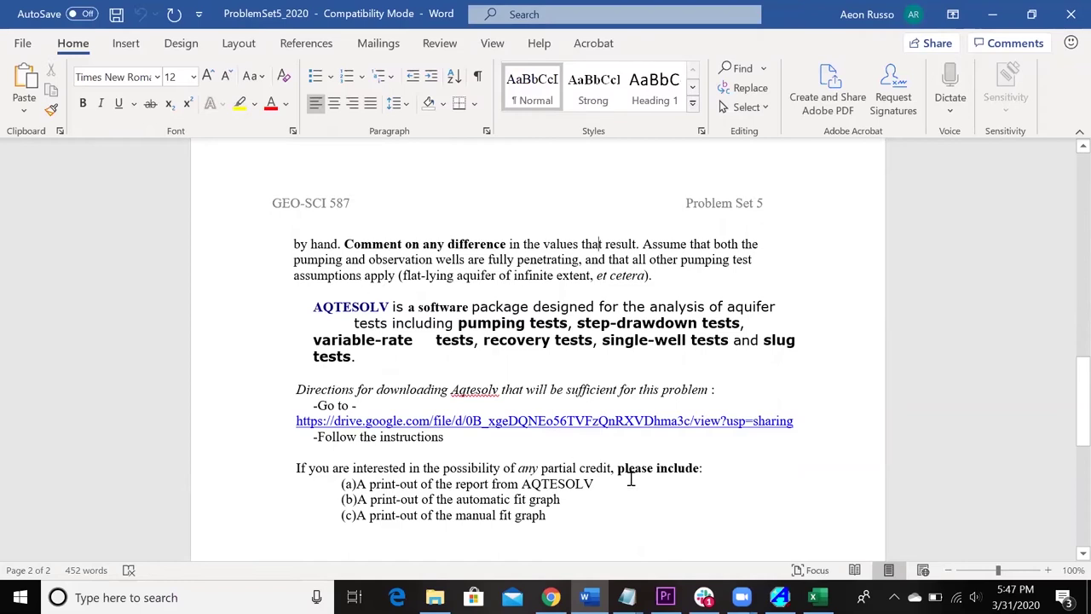
Enter a pumping rate of 30 gal/min starting at time 0
{"action": "mouse_move", "coordinate": [779, 596]}
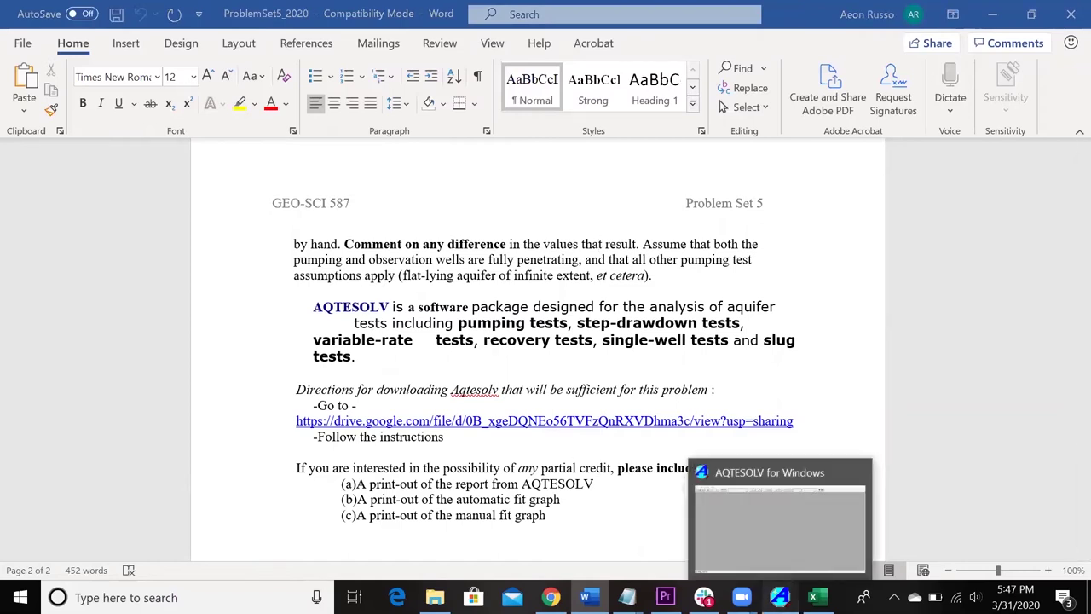
{"action": "left_click", "coordinate": [730, 485]}
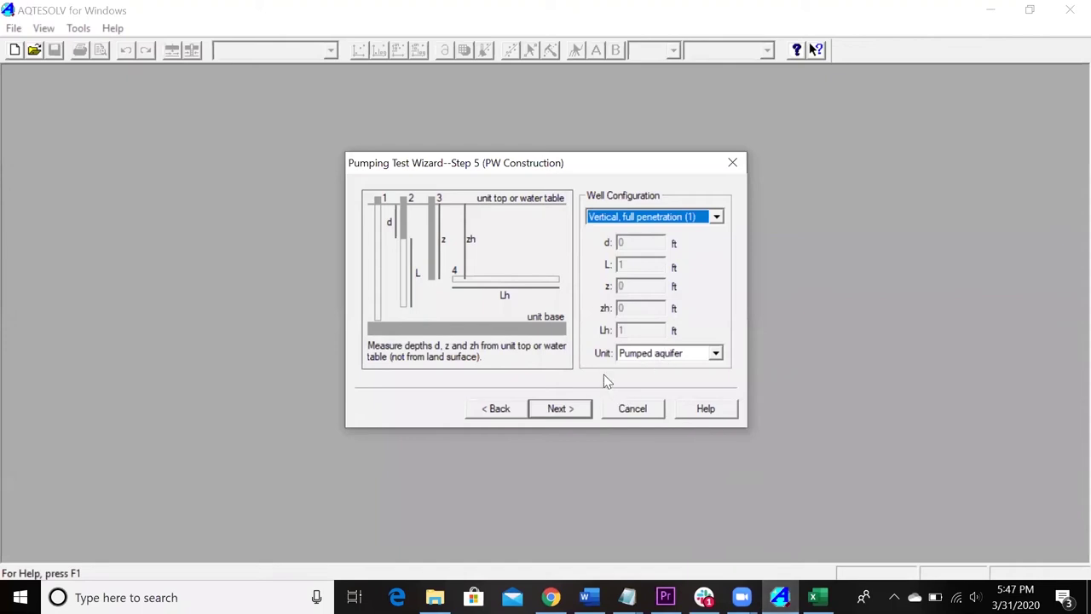
{"action": "left_click", "coordinate": [558, 409]}
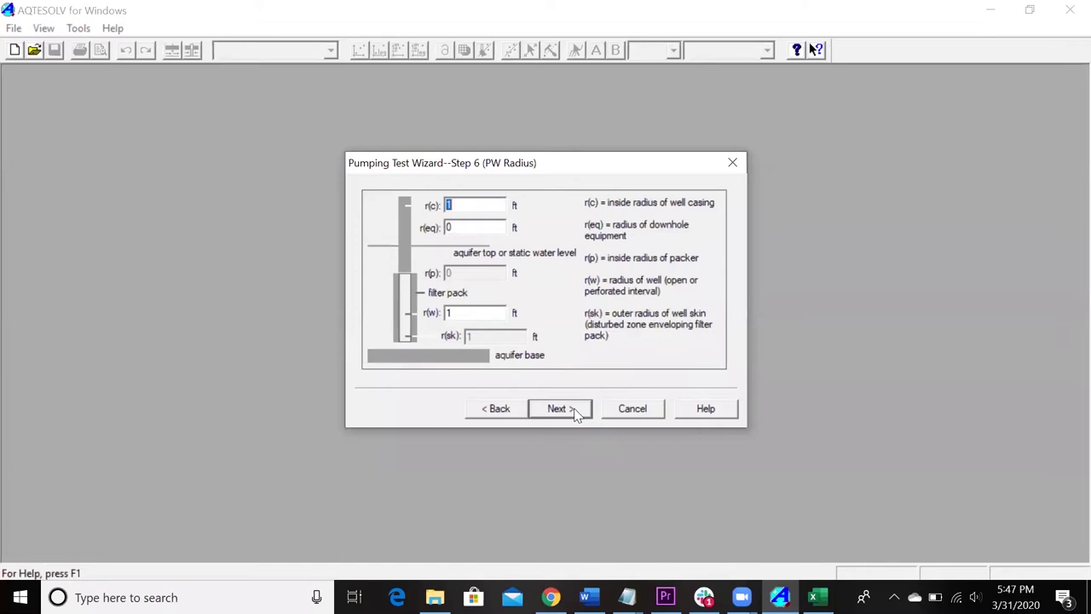
{"action": "left_click", "coordinate": [577, 412]}
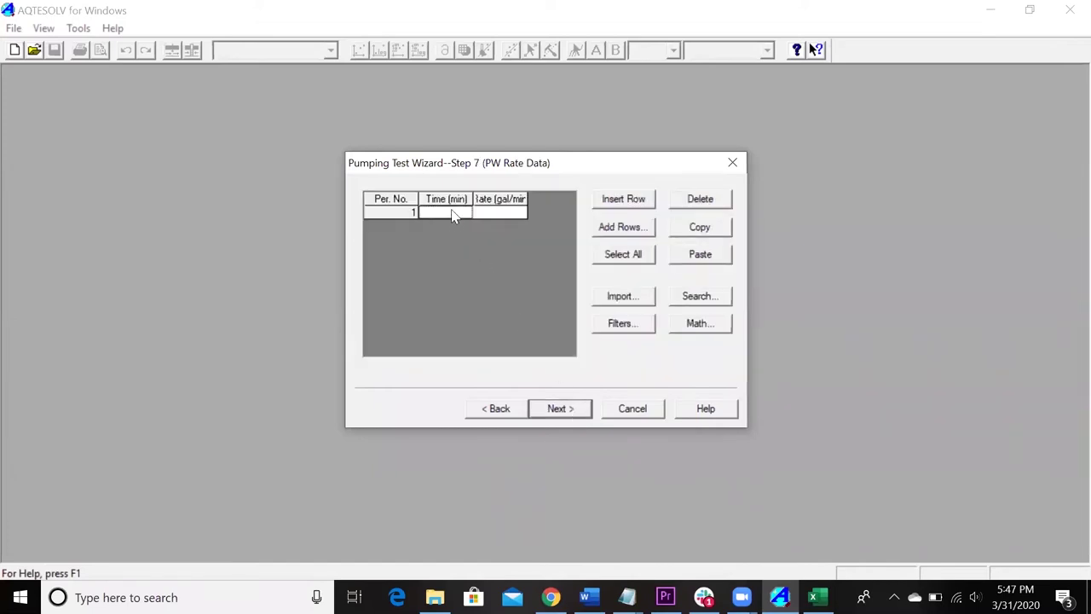
{"action": "type", "text": "0"}
{"action": "key", "text": "Tab"}
{"action": "type", "text": "30"}
Name the observation well TW108, then check Problem 2's data in Word
{"action": "left_click", "coordinate": [555, 409]}
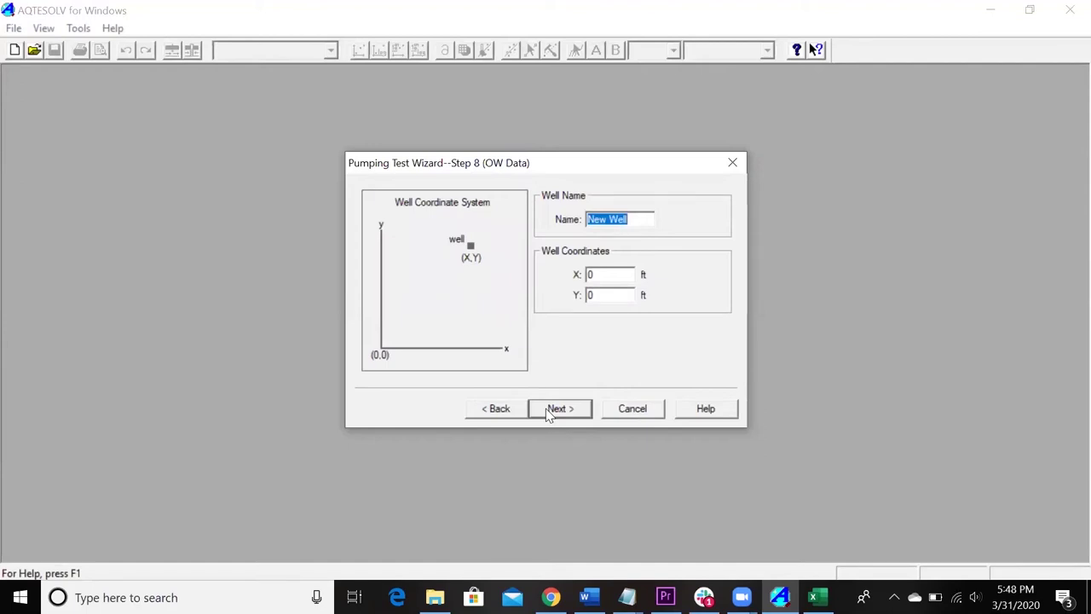
{"action": "type", "text": "TW108"}
{"action": "left_click", "coordinate": [605, 274]}
{"action": "mouse_move", "coordinate": [585, 596]}
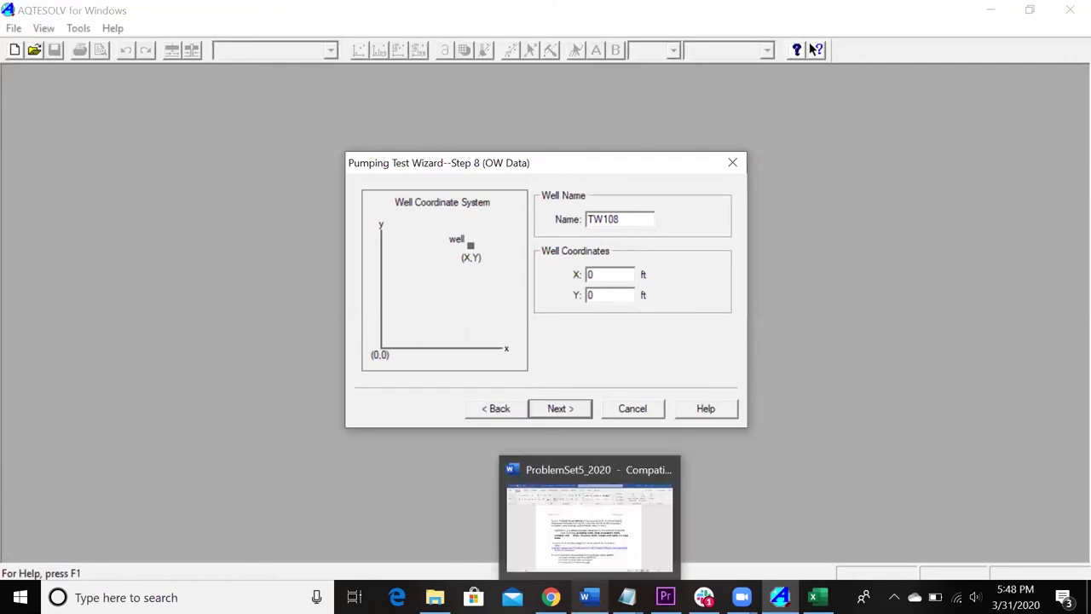
{"action": "left_click", "coordinate": [585, 571]}
{"action": "scroll", "coordinate": [606, 301], "scroll_direction": "up", "scroll_amount": 8}
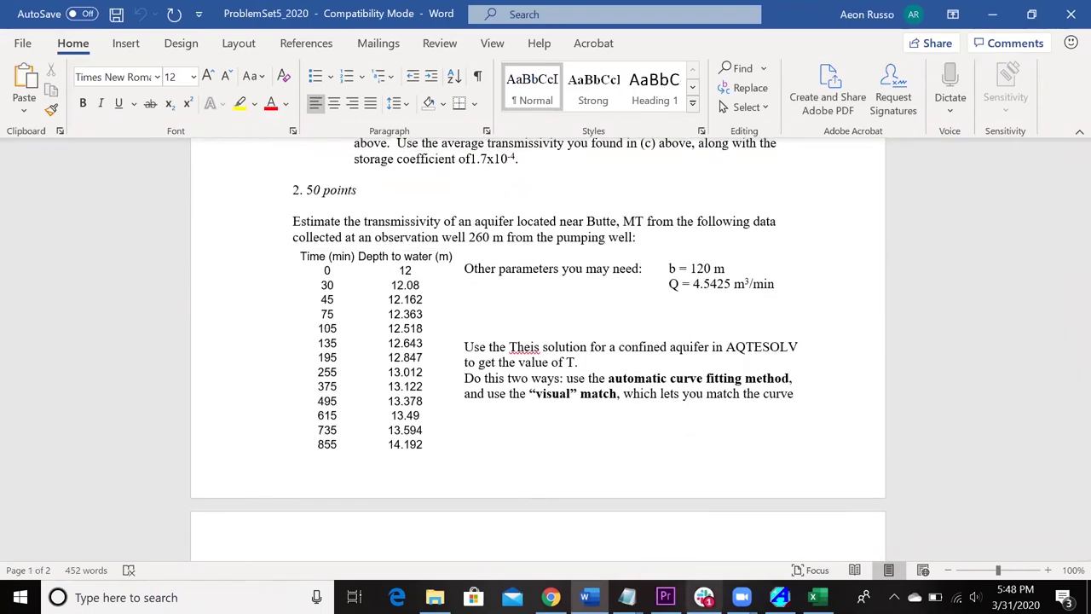
Set the observation well's X coordinate to 3 ft
{"action": "left_click", "coordinate": [780, 597]}
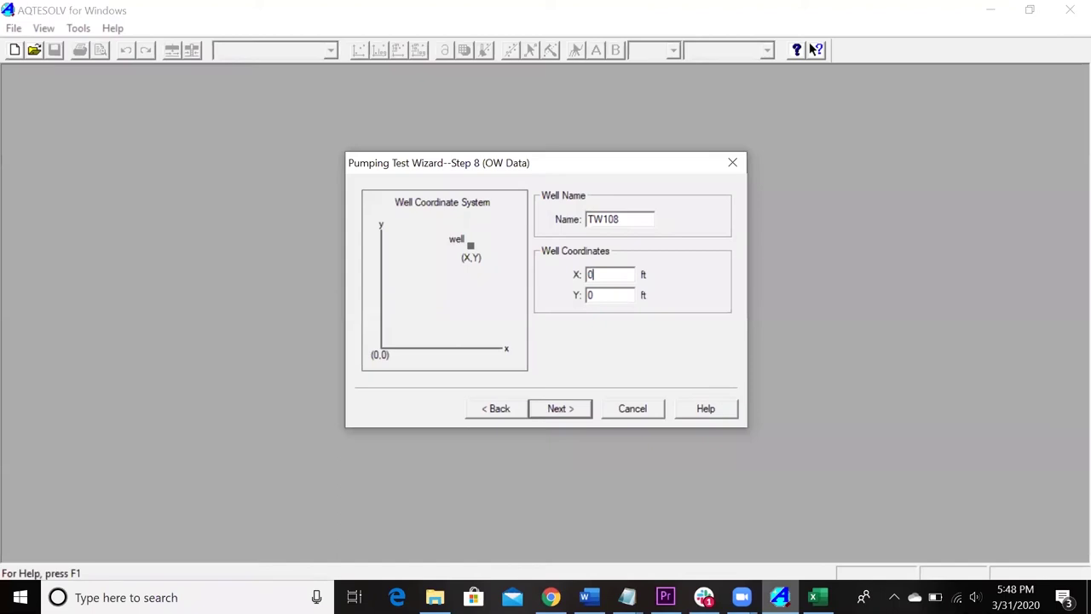
{"action": "left_click", "coordinate": [611, 276]}
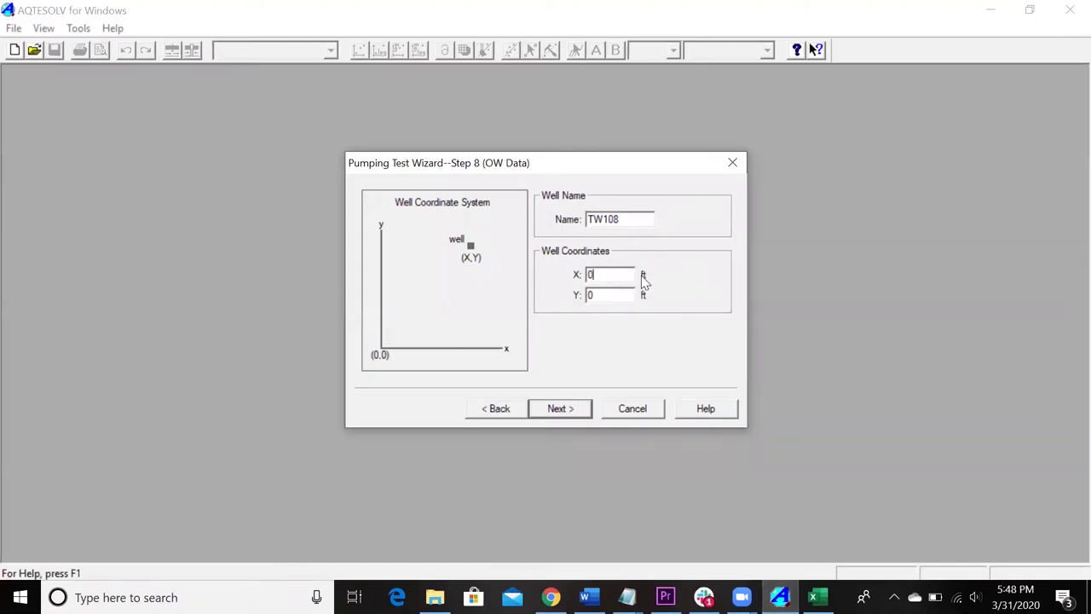
{"action": "key", "text": "BackSpace"}
{"action": "type", "text": "3"}
Advance the wizard to Step 11 observation data and bring up the Excel drawdowns
{"action": "left_click", "coordinate": [564, 410]}
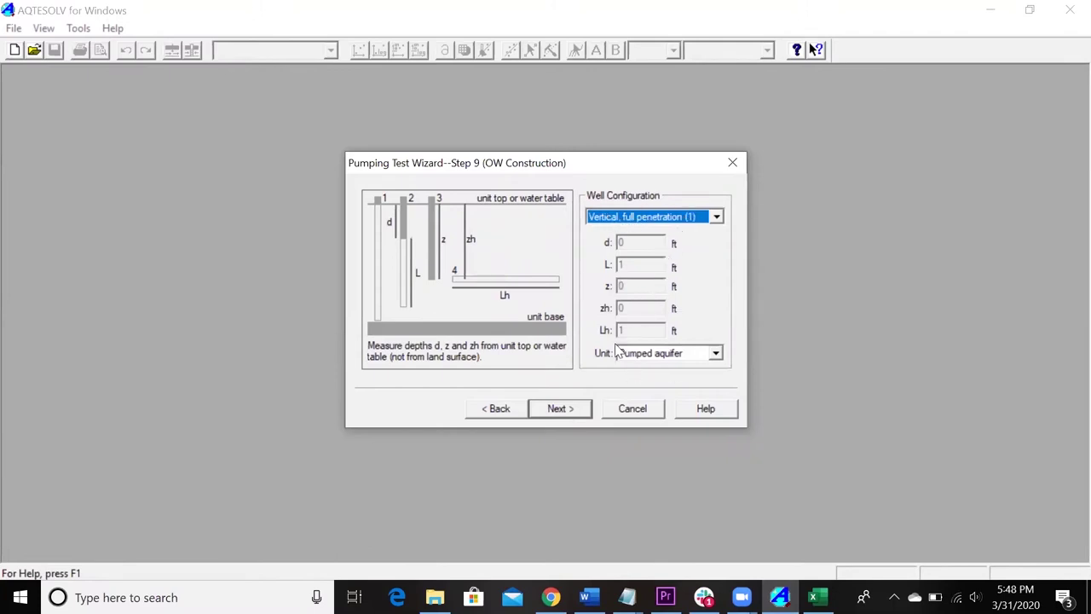
{"action": "left_click", "coordinate": [563, 408]}
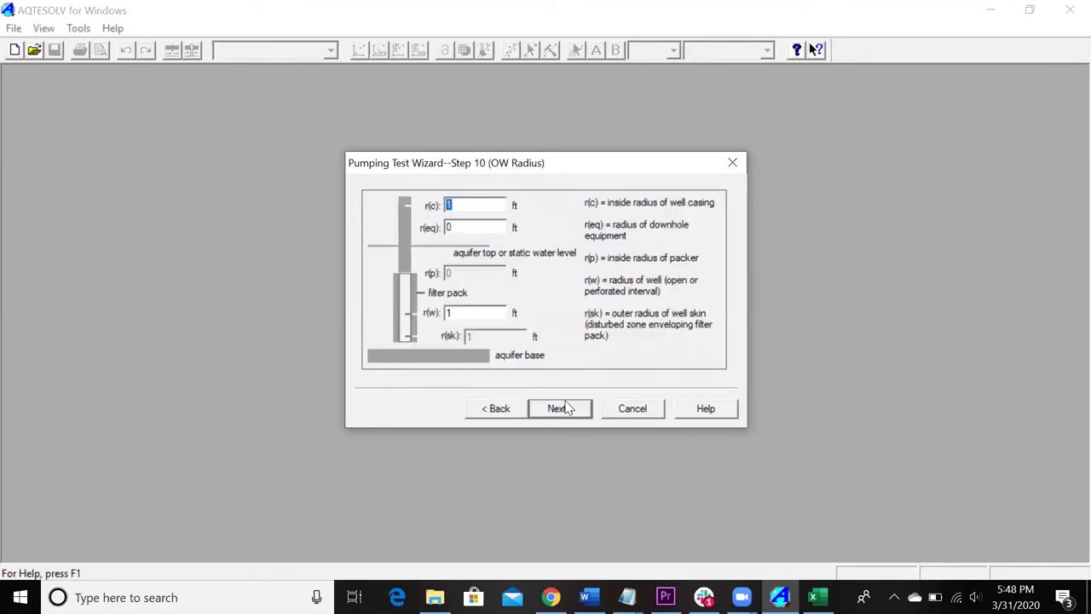
{"action": "left_click", "coordinate": [567, 408]}
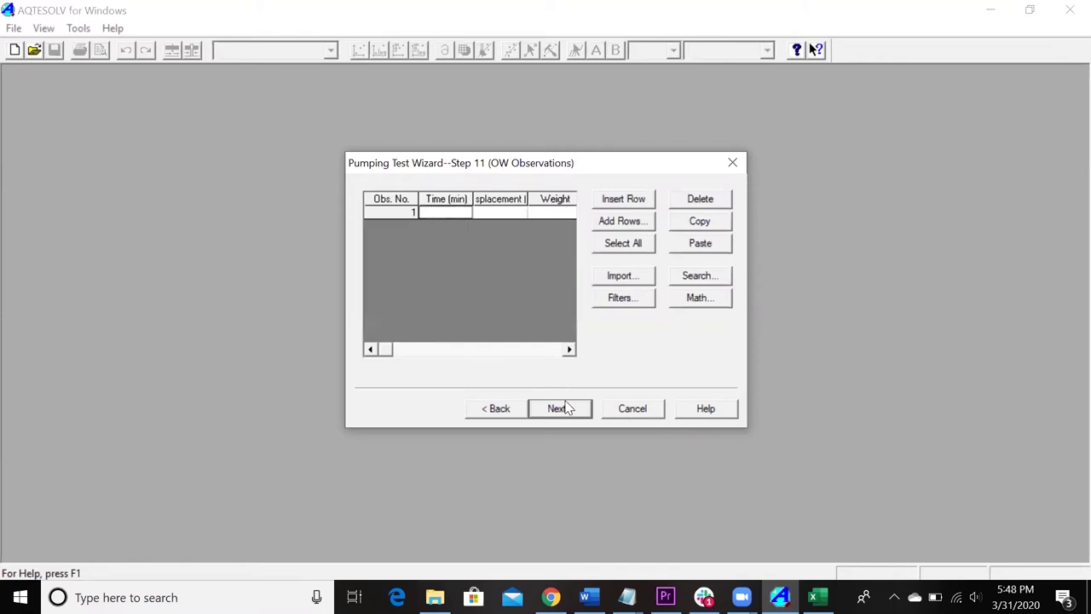
{"action": "left_click", "coordinate": [814, 597]}
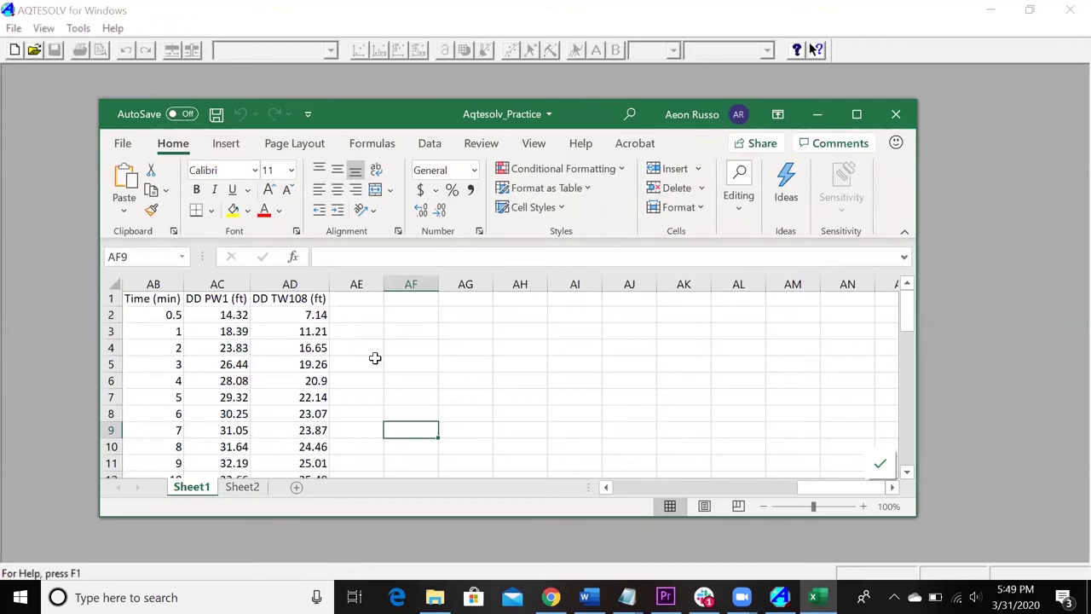
Switch Aqtesolv_Practice to Sheet2 and review its time-drawdown pairs starting at 0.5 and 7.14
{"action": "scroll", "coordinate": [375, 357], "scroll_direction": "down", "scroll_amount": 2}
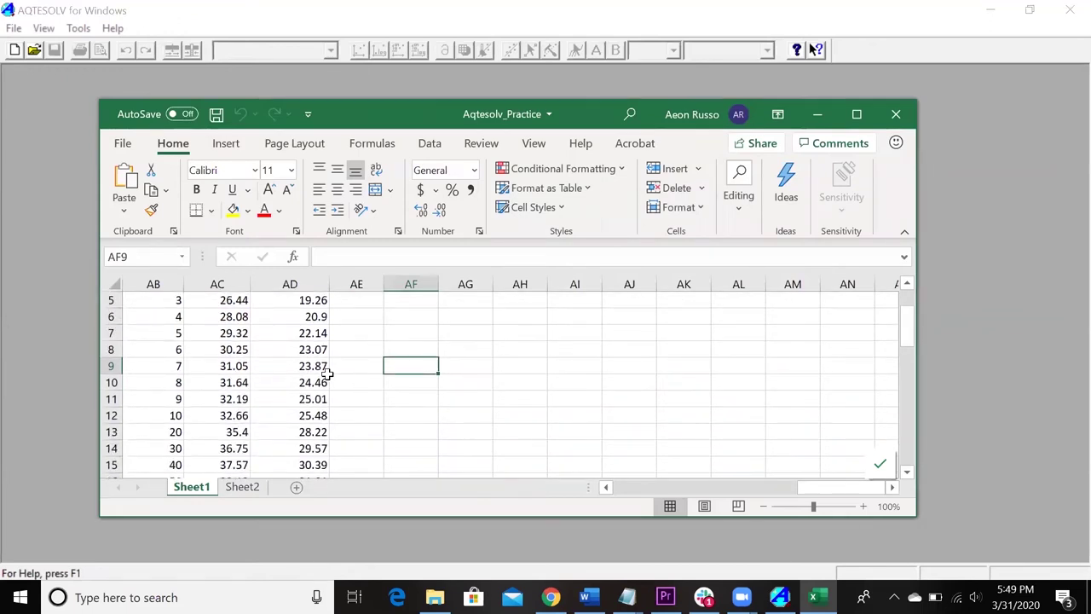
{"action": "scroll", "coordinate": [329, 377], "scroll_direction": "up", "scroll_amount": 2}
{"action": "left_click", "coordinate": [243, 486]}
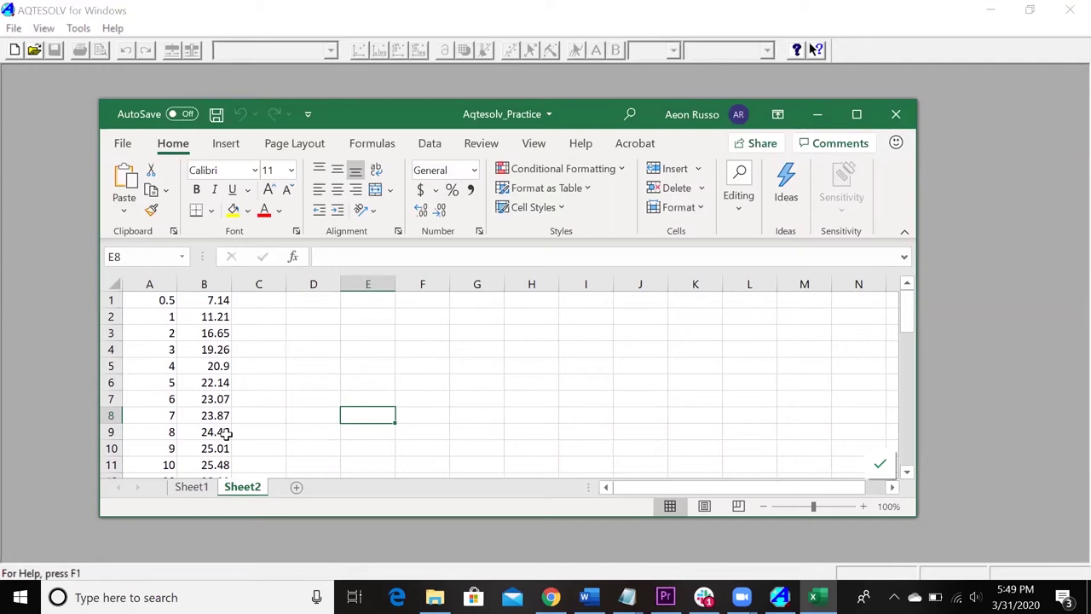
{"action": "scroll", "coordinate": [310, 356], "scroll_direction": "down", "scroll_amount": 4}
{"action": "scroll", "coordinate": [310, 356], "scroll_direction": "down", "scroll_amount": 6}
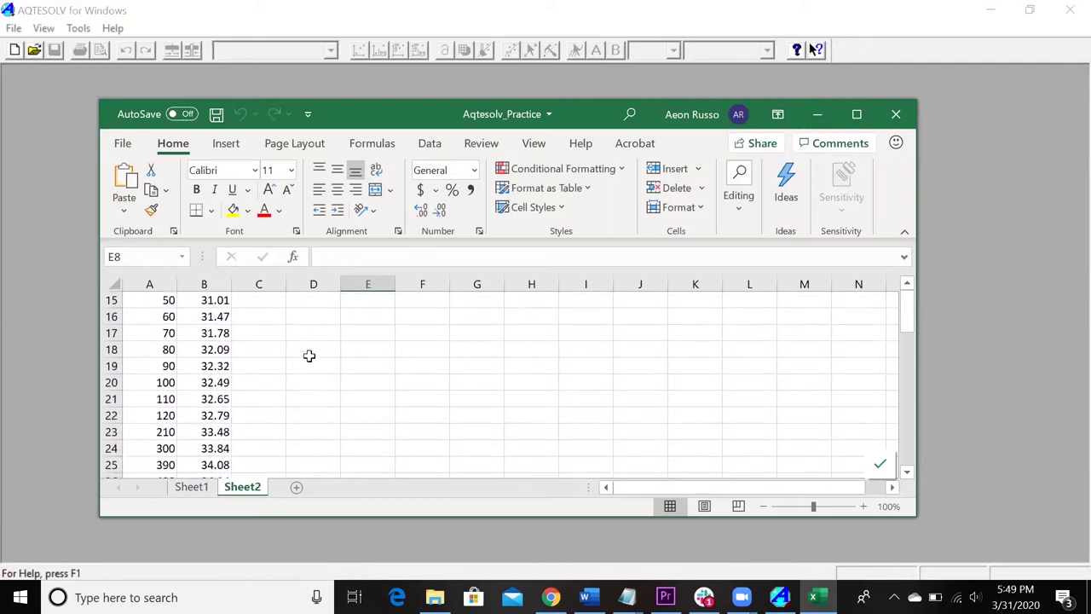
{"action": "scroll", "coordinate": [310, 355], "scroll_direction": "up", "scroll_amount": 10}
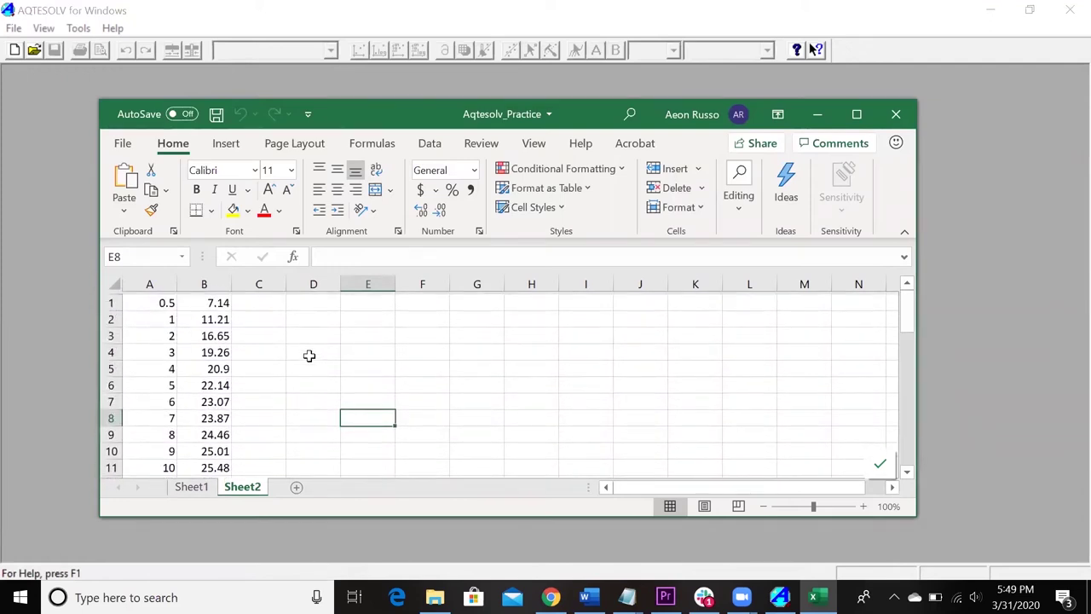
{"action": "left_click", "coordinate": [980, 322]}
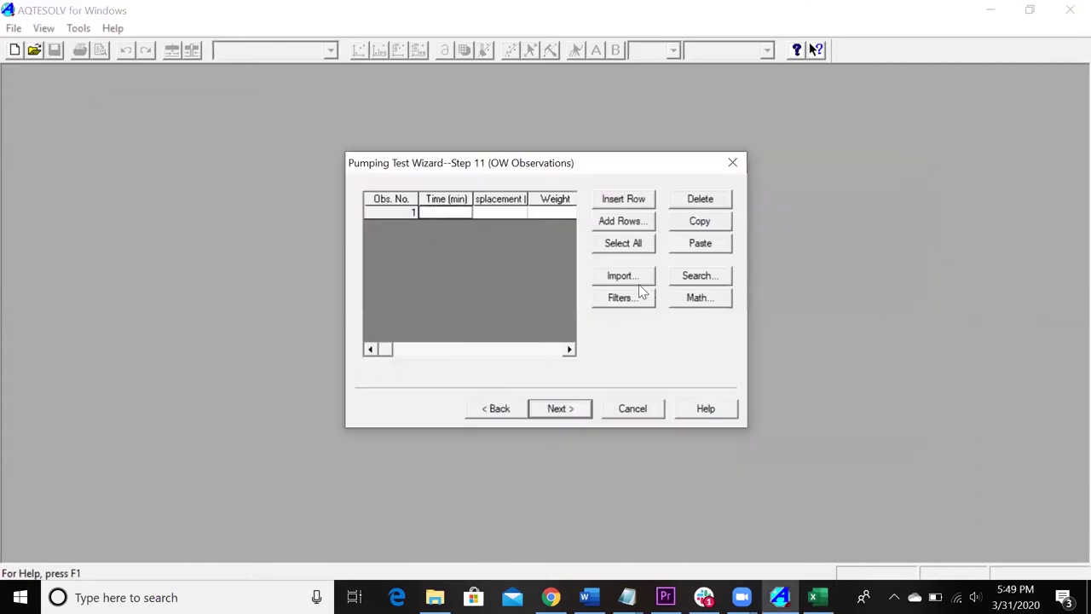
{"action": "left_click", "coordinate": [814, 597]}
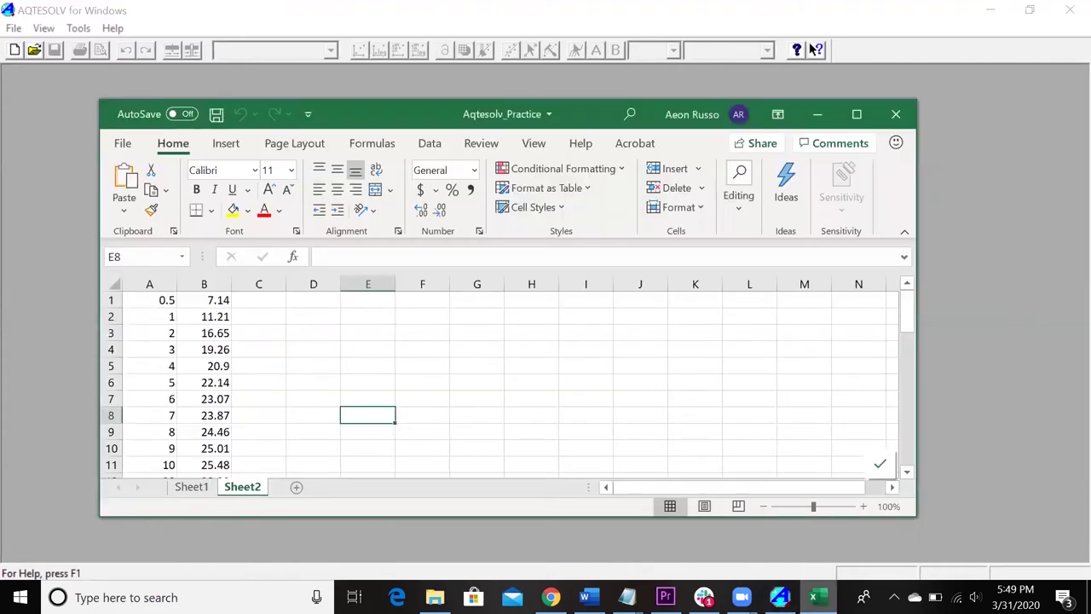
Save only the active sheet as CSV (Comma delimited) Aqtesolv_Practice.csv, replacing the existing file
{"action": "left_click", "coordinate": [123, 143]}
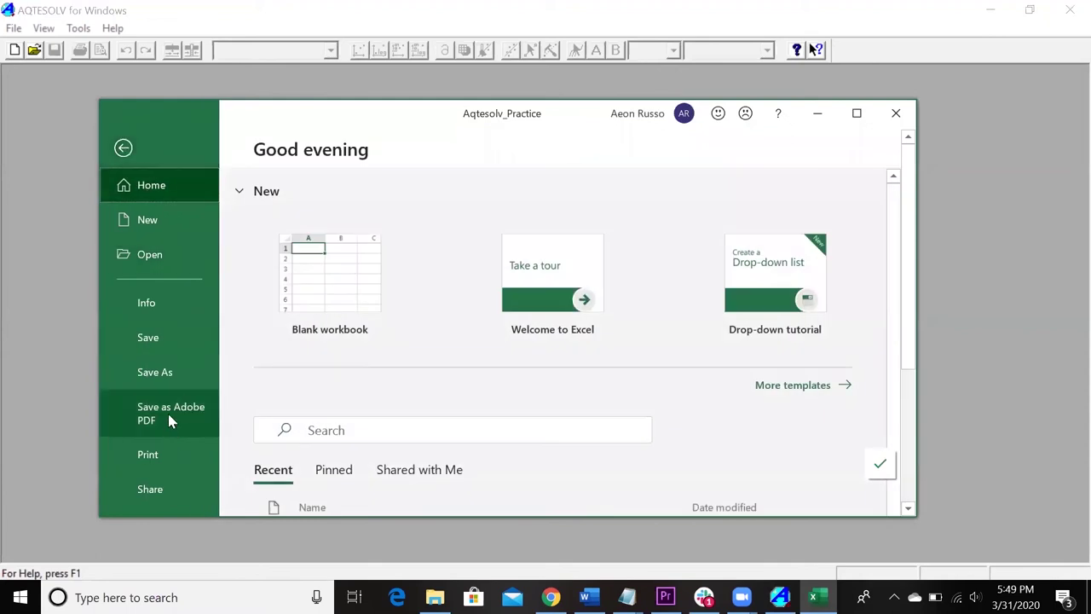
{"action": "left_click", "coordinate": [166, 374]}
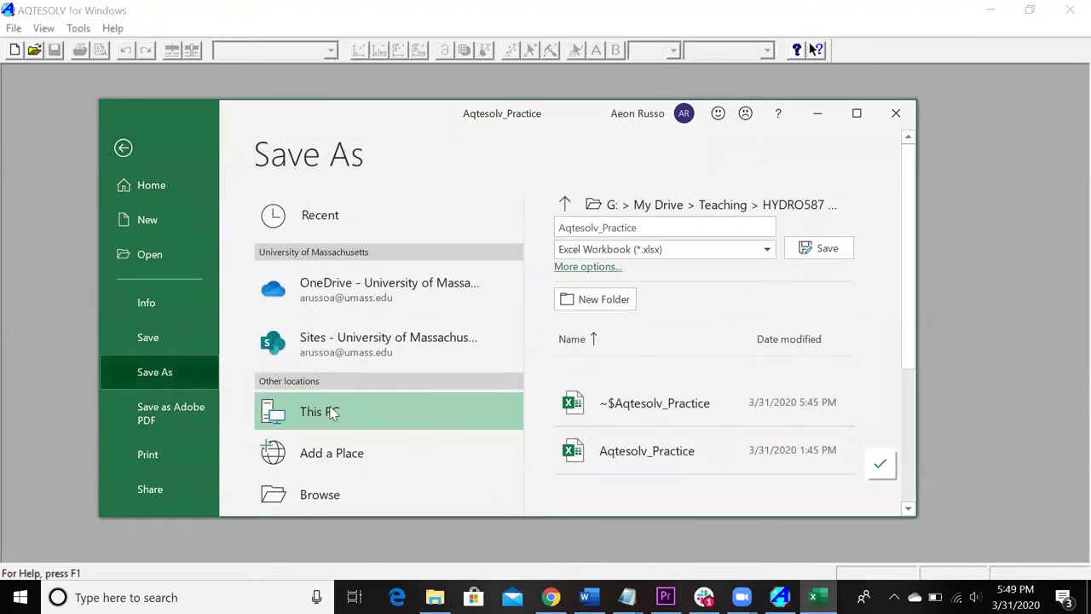
{"action": "double_click", "coordinate": [333, 409]}
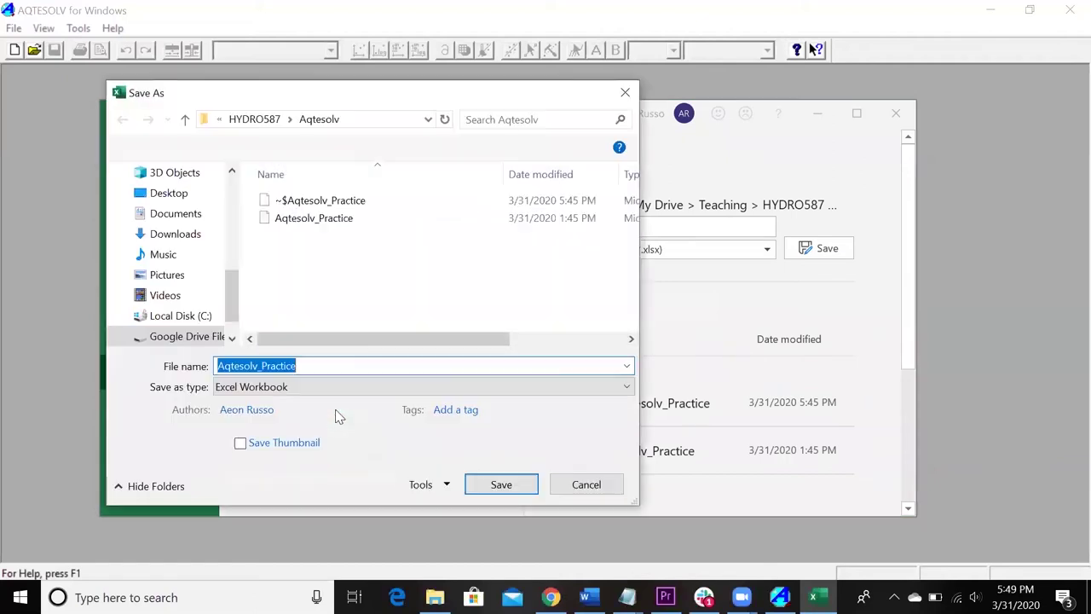
{"action": "left_click", "coordinate": [625, 389]}
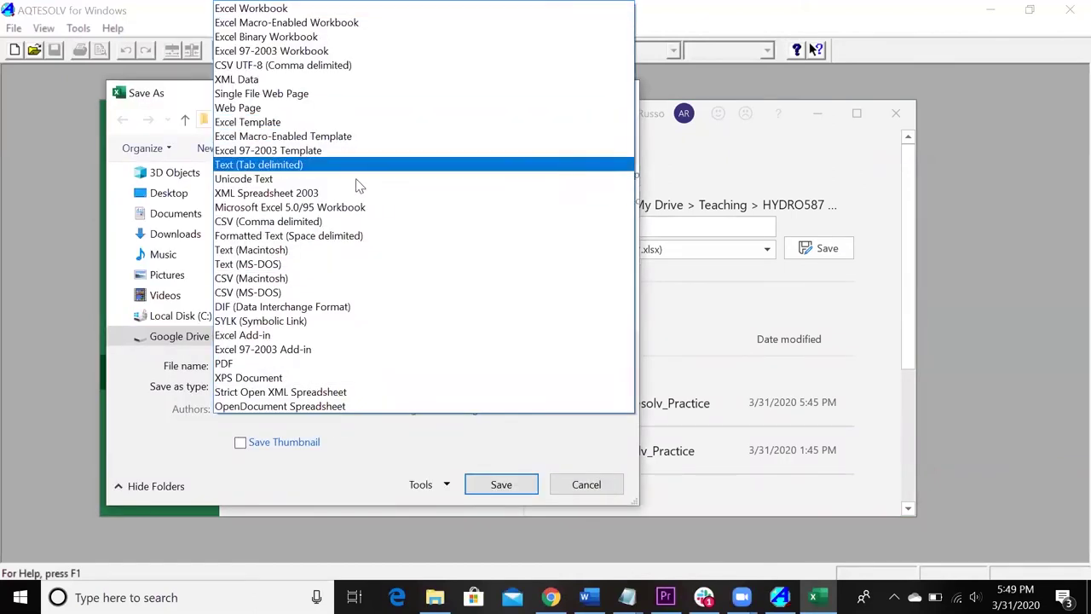
{"action": "left_click", "coordinate": [324, 223]}
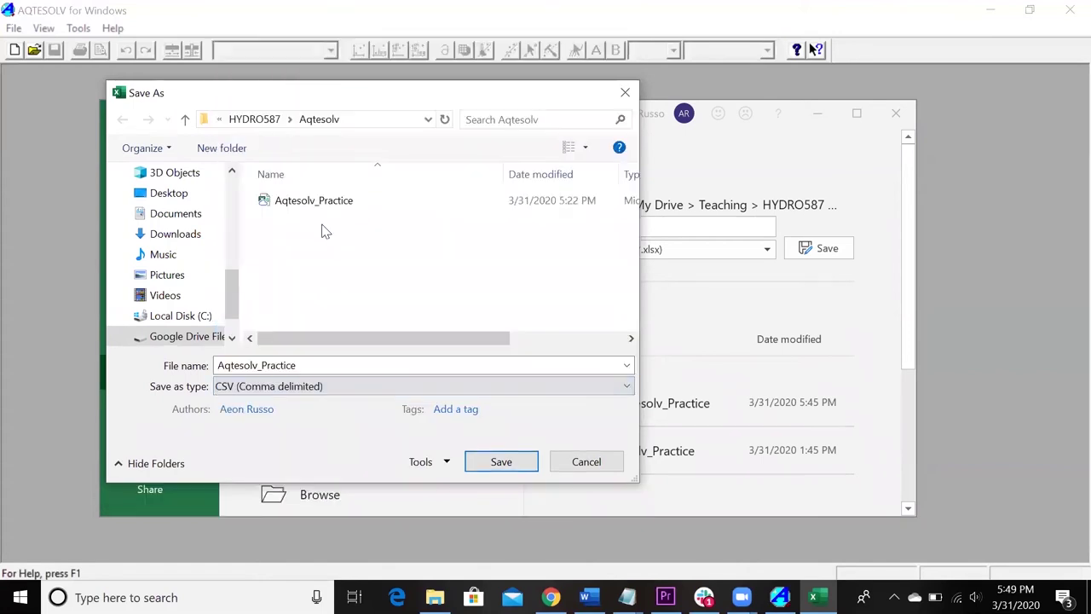
{"action": "left_click", "coordinate": [496, 460]}
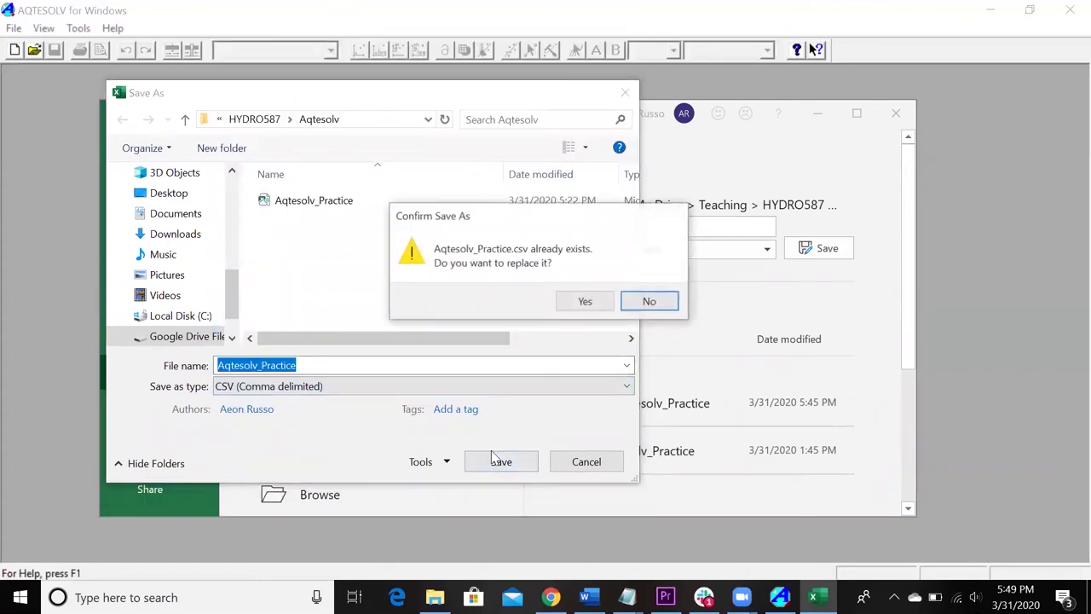
{"action": "left_click", "coordinate": [584, 301]}
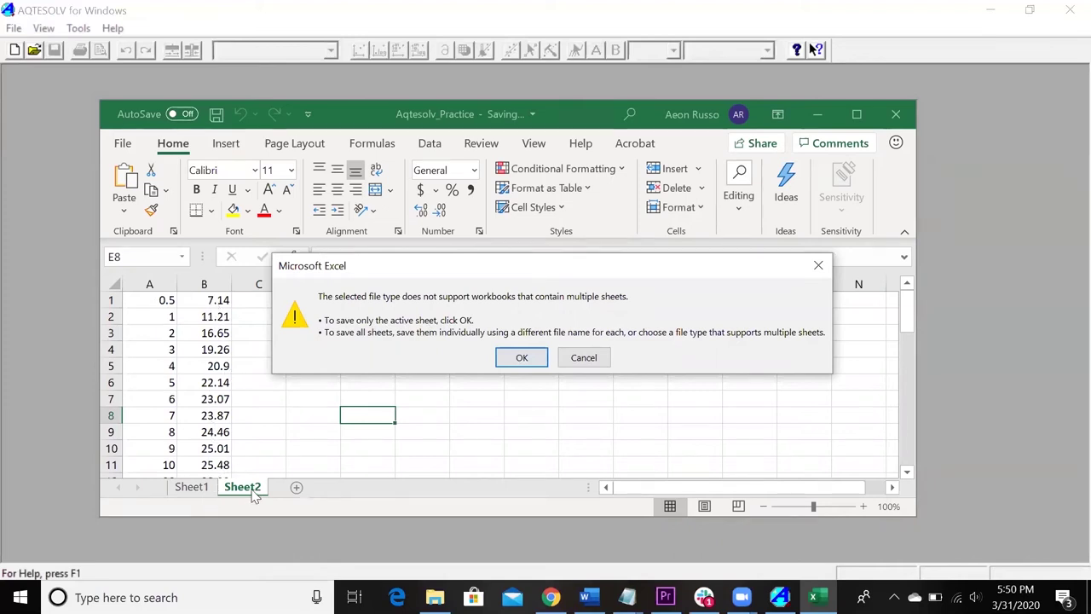
{"action": "left_click", "coordinate": [525, 357]}
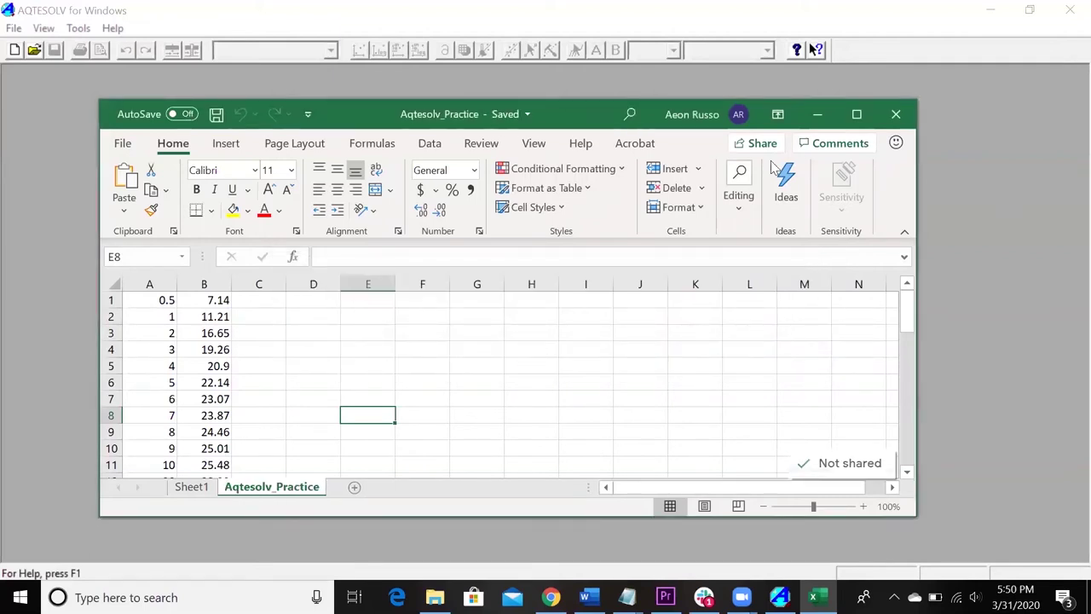
Point the observation Import Wizard at aqtesolv_practice.csv, closing Excel so the file can be read
{"action": "left_click", "coordinate": [820, 116]}
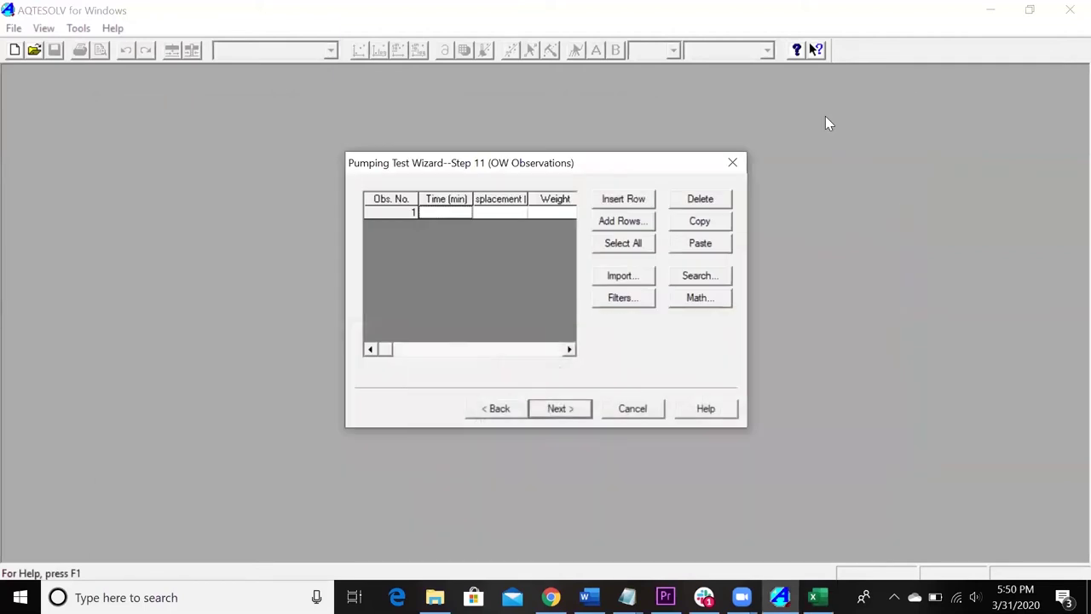
{"action": "left_click", "coordinate": [620, 276]}
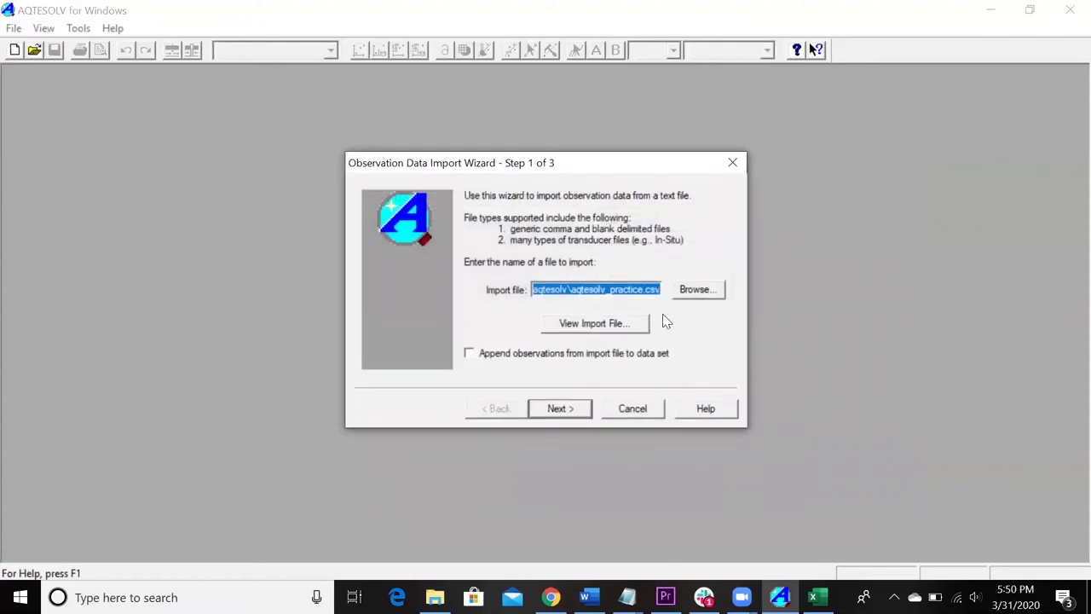
{"action": "left_click", "coordinate": [566, 409]}
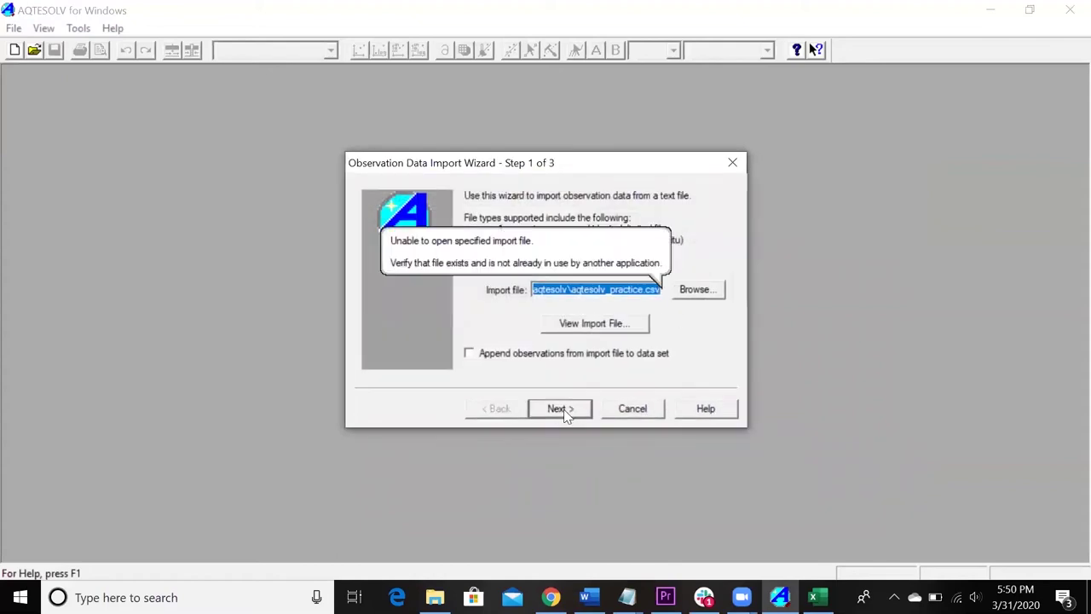
{"action": "left_click", "coordinate": [700, 296]}
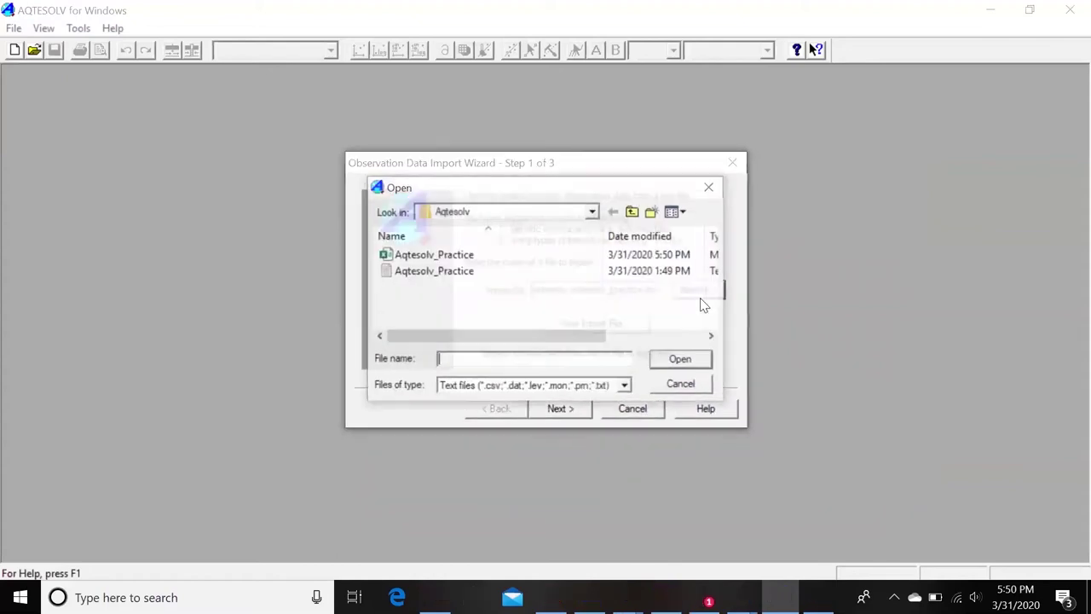
{"action": "left_click", "coordinate": [427, 255]}
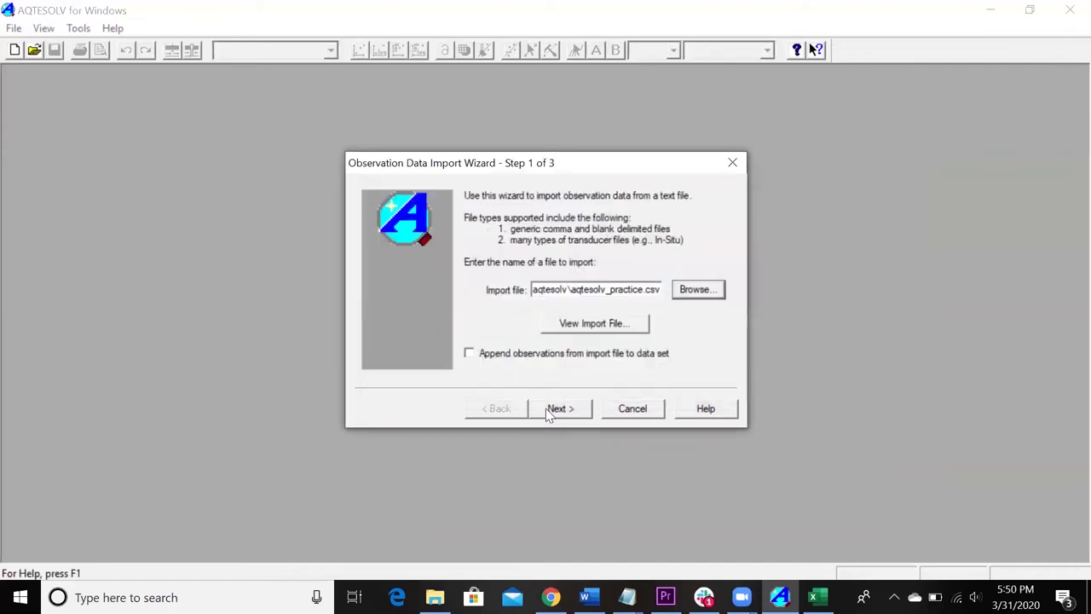
{"action": "left_click", "coordinate": [813, 596]}
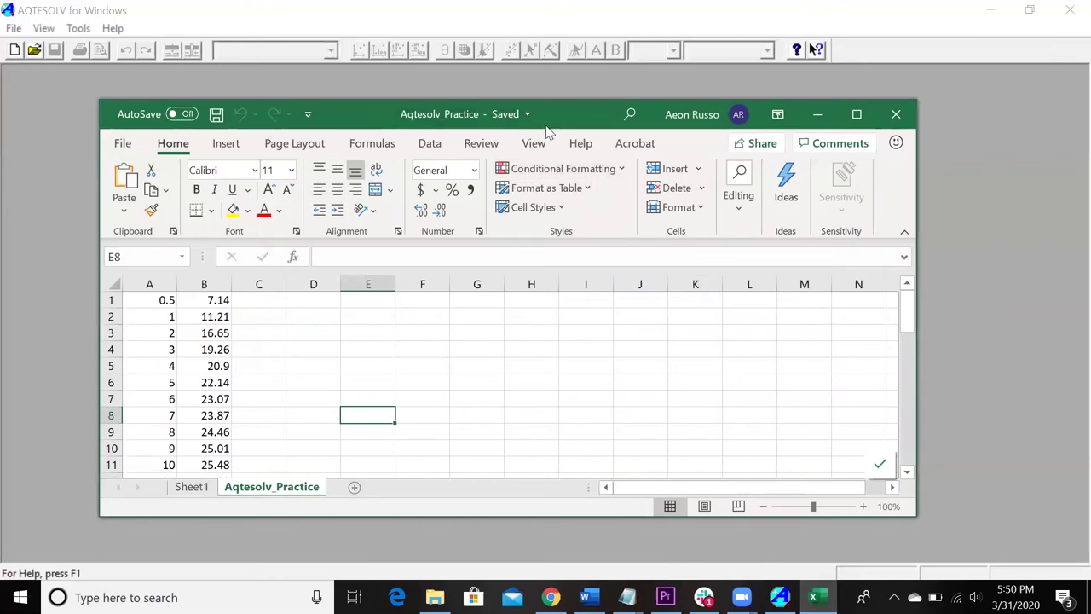
{"action": "left_click_drag", "start_coordinate": [551, 115], "coordinate": [485, 107]}
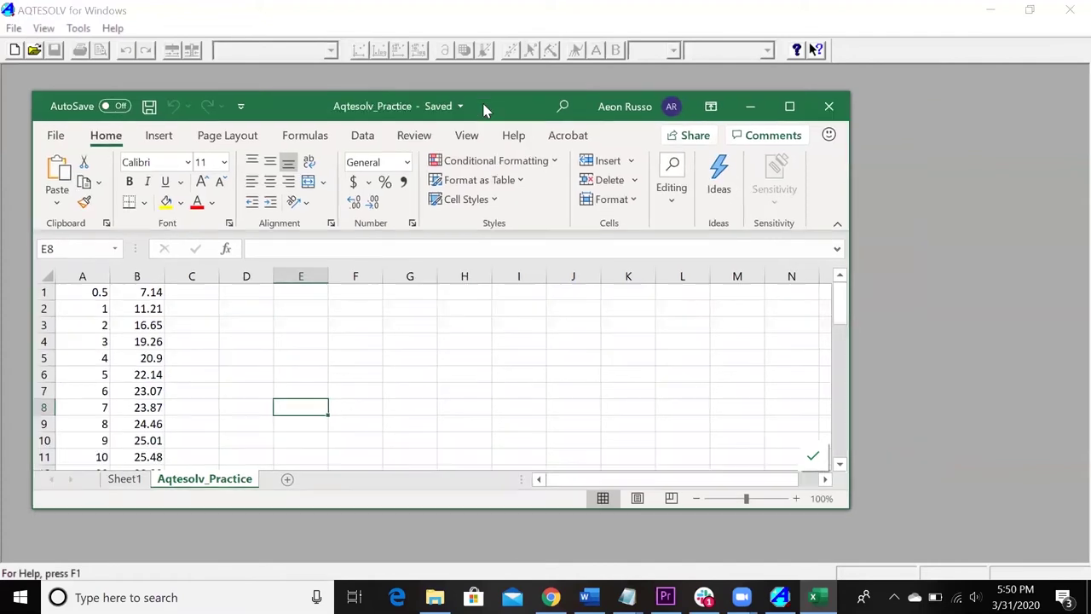
{"action": "left_click", "coordinate": [825, 108]}
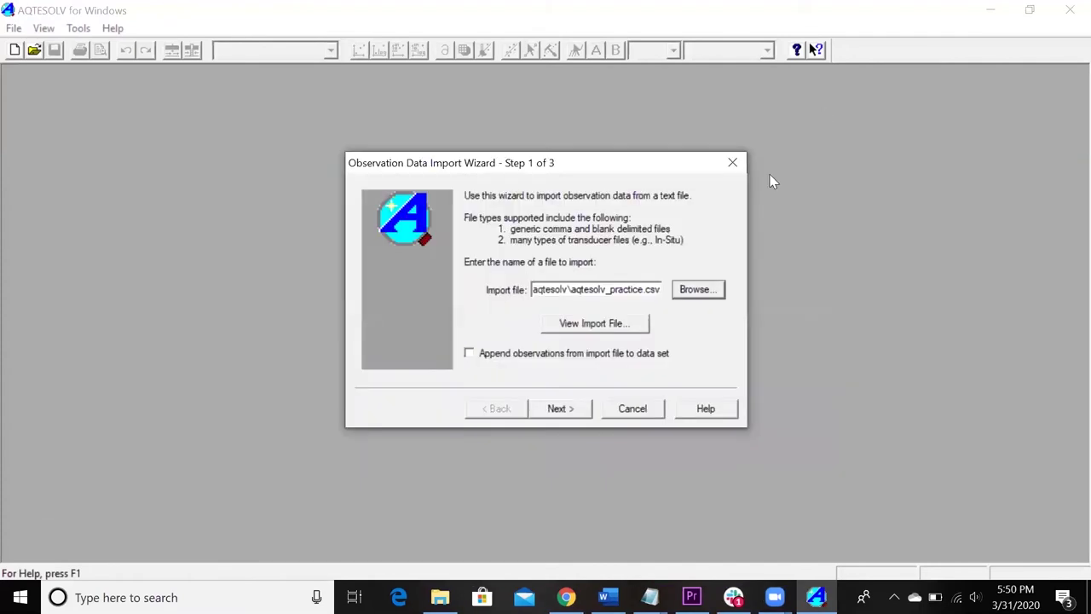
Import the CSV from starting row 1, with elapsed time in column 1 and displacement in column 2
{"action": "left_click", "coordinate": [555, 409]}
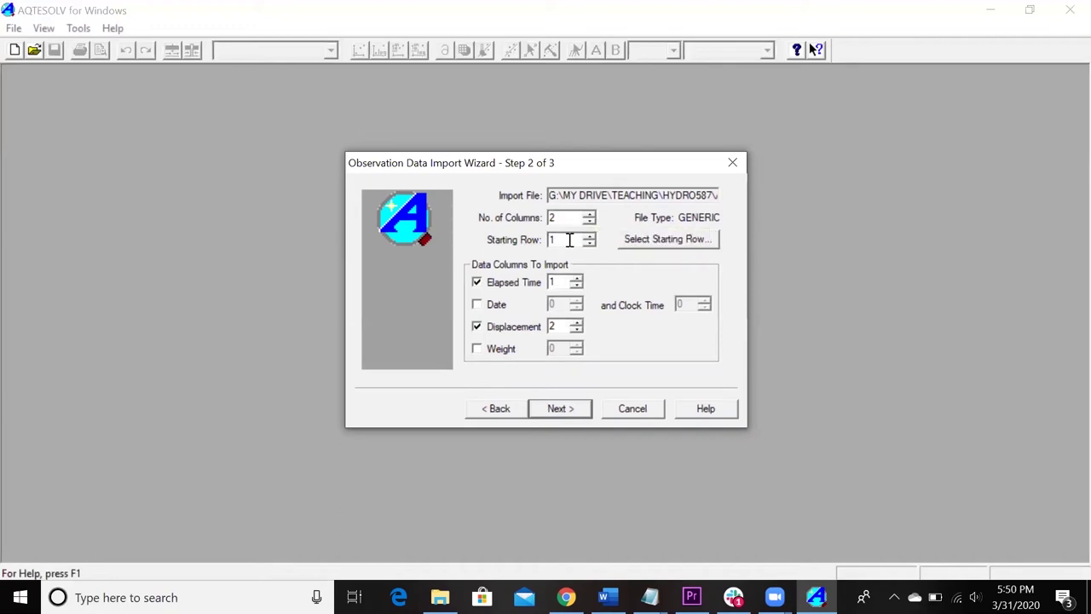
{"action": "left_click", "coordinate": [590, 236]}
{"action": "left_click", "coordinate": [590, 237]}
{"action": "left_click", "coordinate": [591, 244]}
{"action": "left_click", "coordinate": [592, 245]}
{"action": "left_click", "coordinate": [560, 408]}
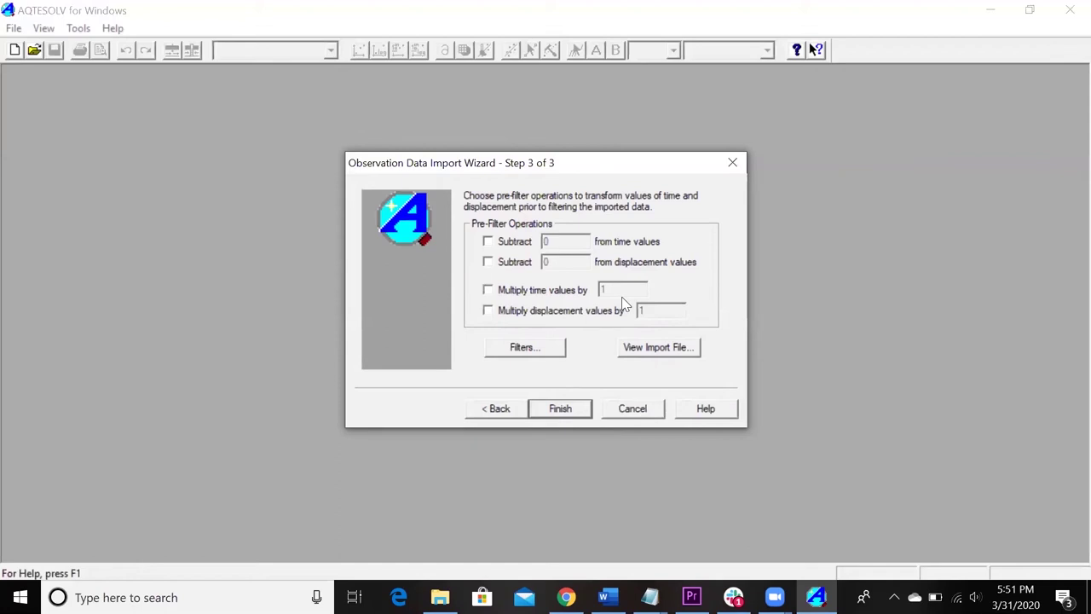
{"action": "left_click", "coordinate": [558, 409]}
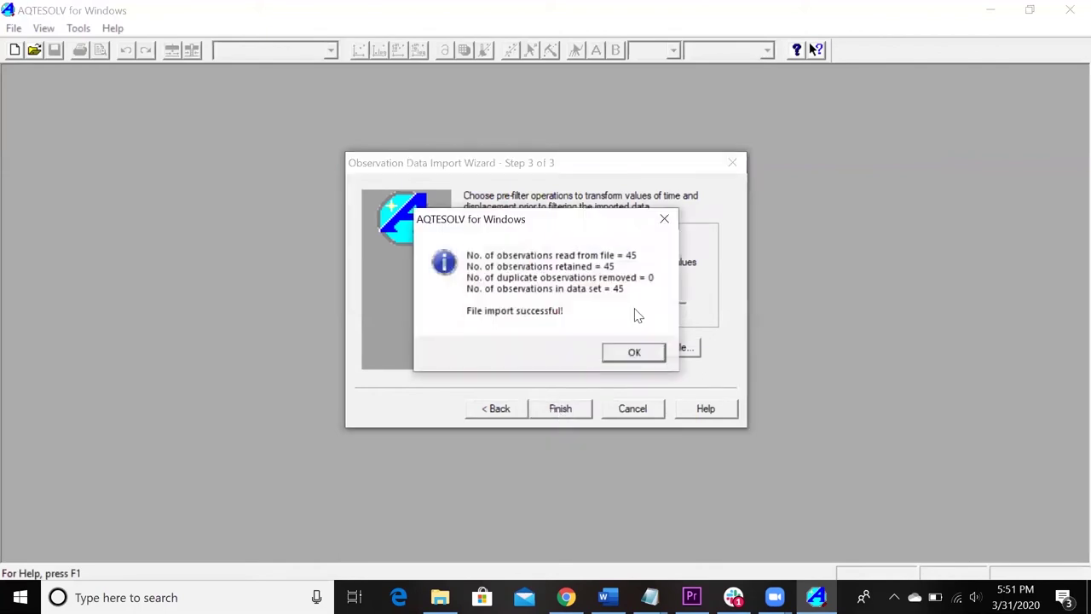
Accept the 45-observation import, check the observations table through row 45, and finish the wizard
{"action": "left_click", "coordinate": [632, 352]}
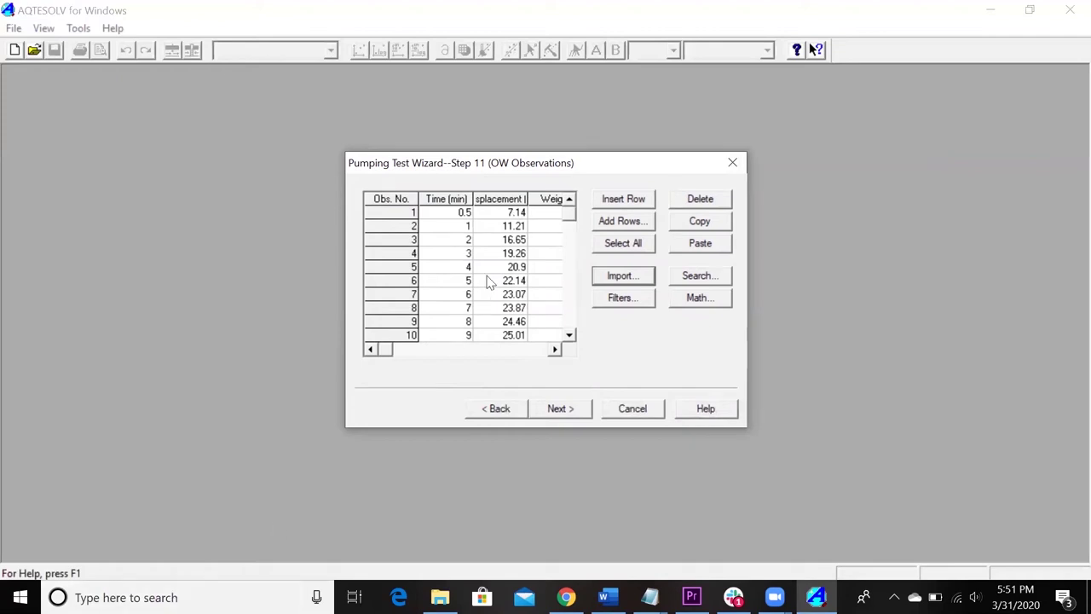
{"action": "left_click", "coordinate": [496, 227]}
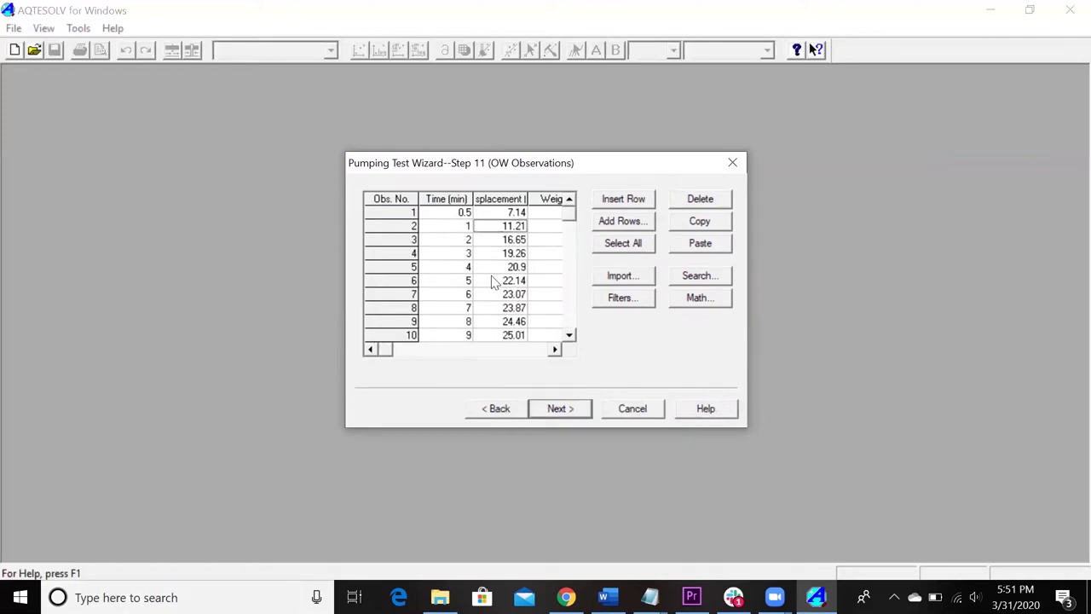
{"action": "left_click", "coordinate": [568, 337]}
{"action": "left_click_drag", "start_coordinate": [570, 339], "coordinate": [570, 339]}
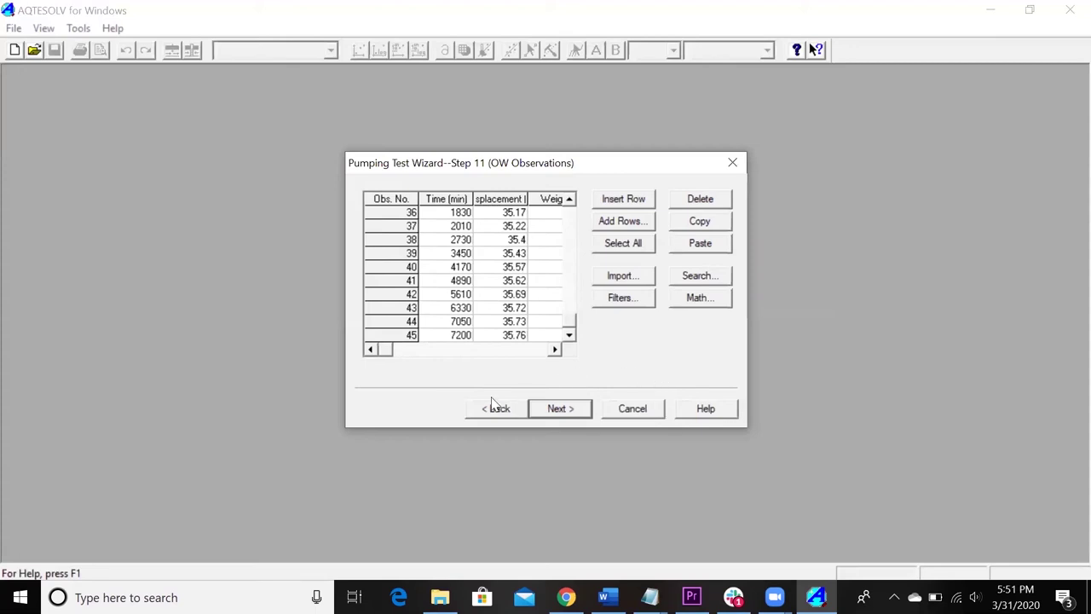
{"action": "left_click", "coordinate": [560, 409]}
{"action": "left_click", "coordinate": [560, 409]}
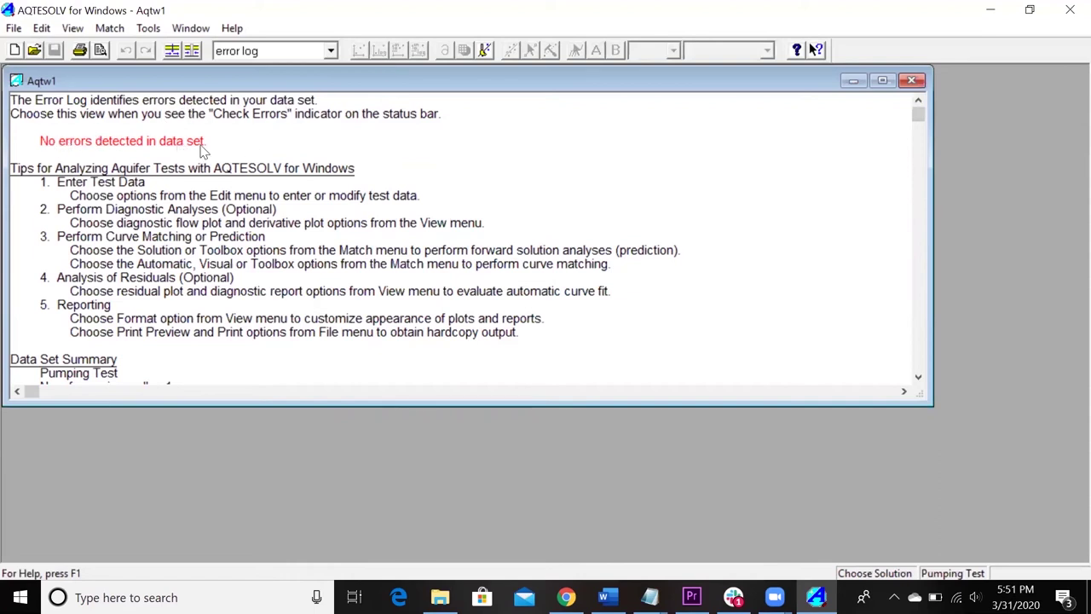
{"action": "left_click", "coordinate": [40, 30]}
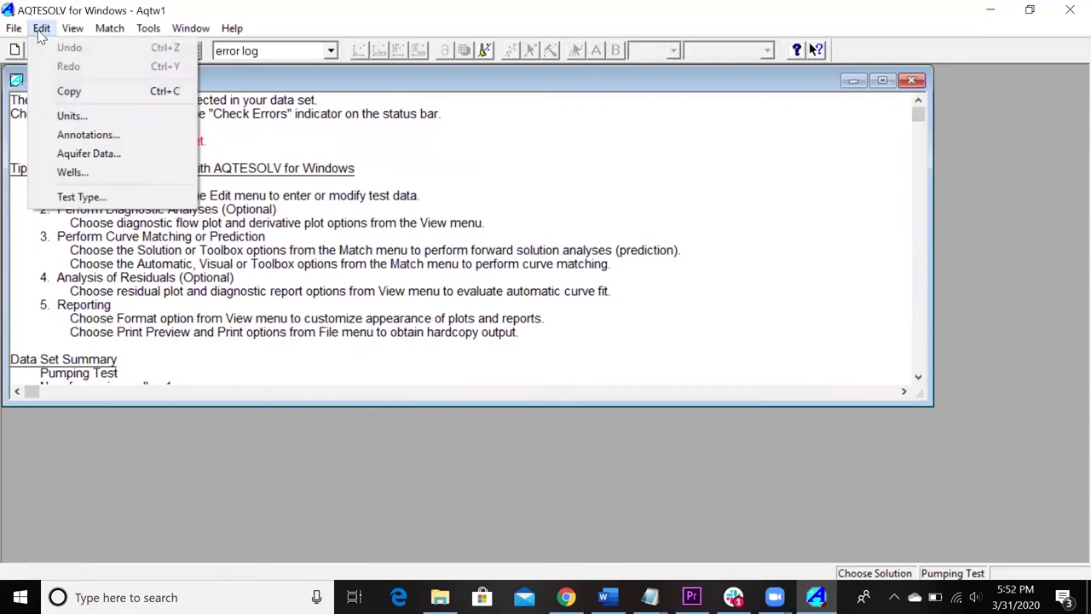
{"action": "left_click", "coordinate": [109, 156]}
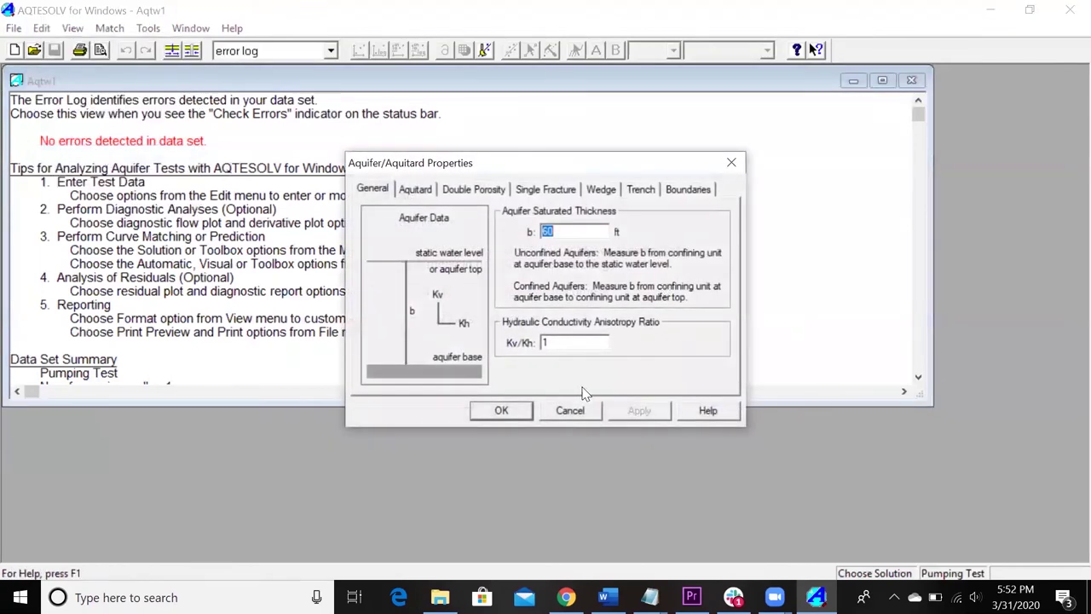
{"action": "left_click", "coordinate": [504, 410]}
{"action": "left_click", "coordinate": [42, 29]}
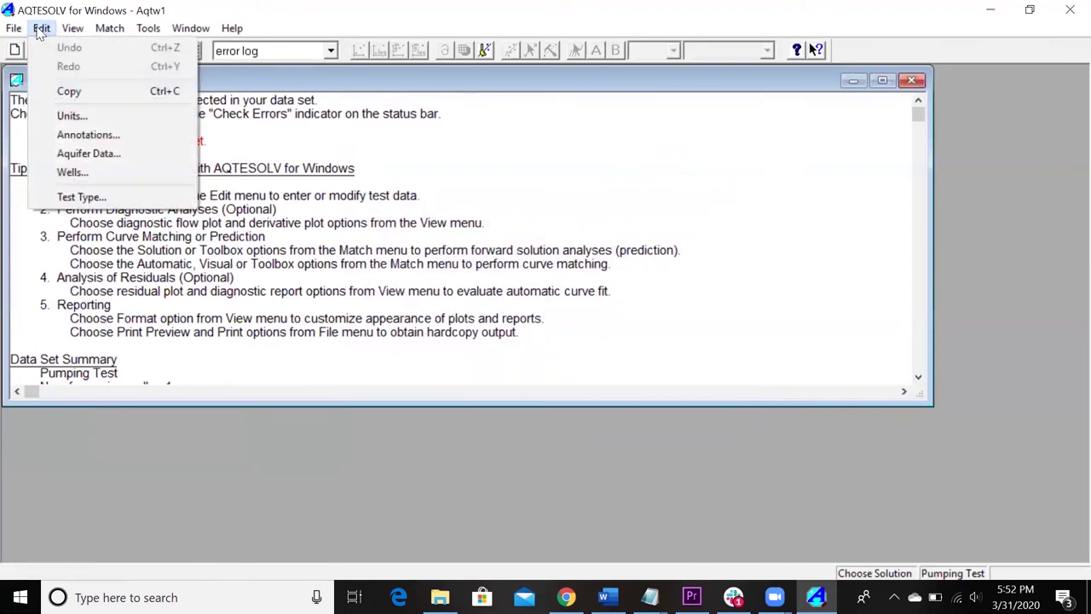
{"action": "left_click", "coordinate": [97, 173]}
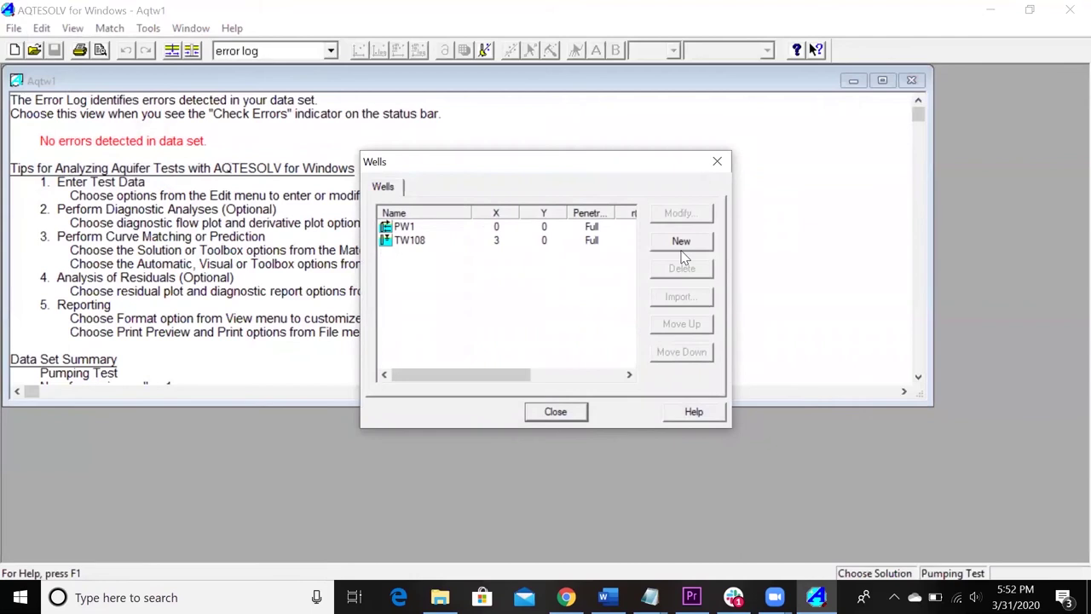
{"action": "left_click", "coordinate": [558, 411]}
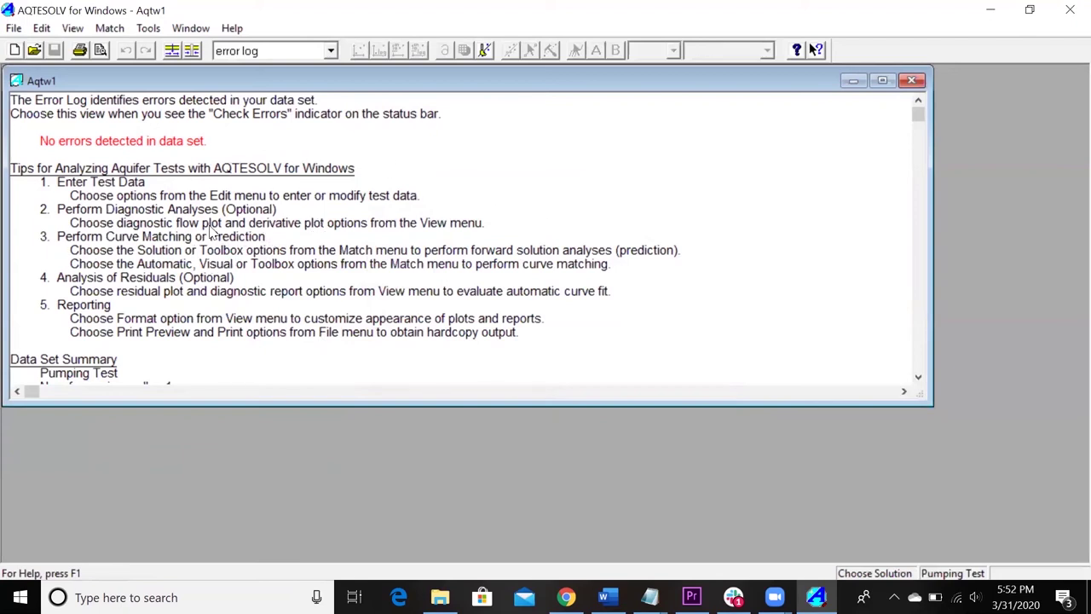
{"action": "scroll", "coordinate": [247, 336], "scroll_direction": "down", "scroll_amount": 1}
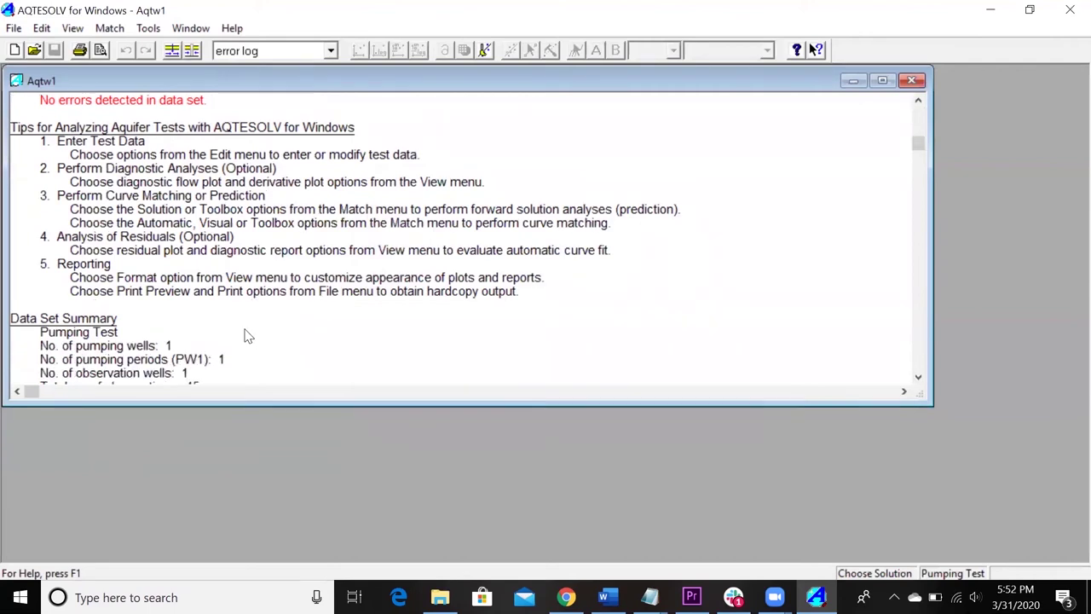
{"action": "scroll", "coordinate": [247, 336], "scroll_direction": "down", "scroll_amount": 2}
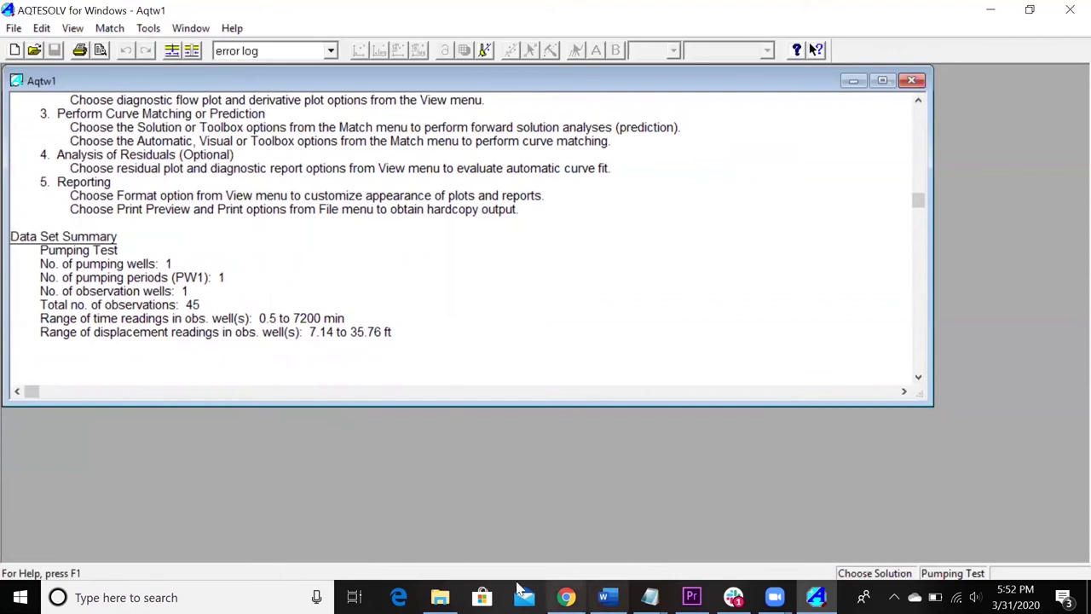
{"action": "left_click", "coordinate": [604, 597]}
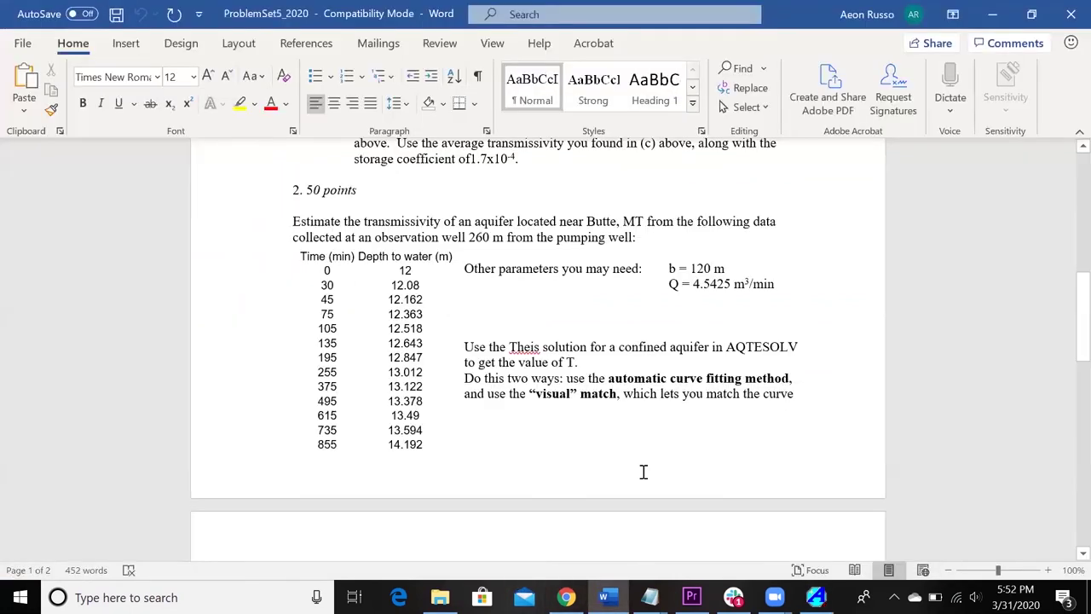
{"action": "scroll", "coordinate": [643, 472], "scroll_direction": "down", "scroll_amount": 5}
{"action": "scroll", "coordinate": [643, 473], "scroll_direction": "down", "scroll_amount": 4}
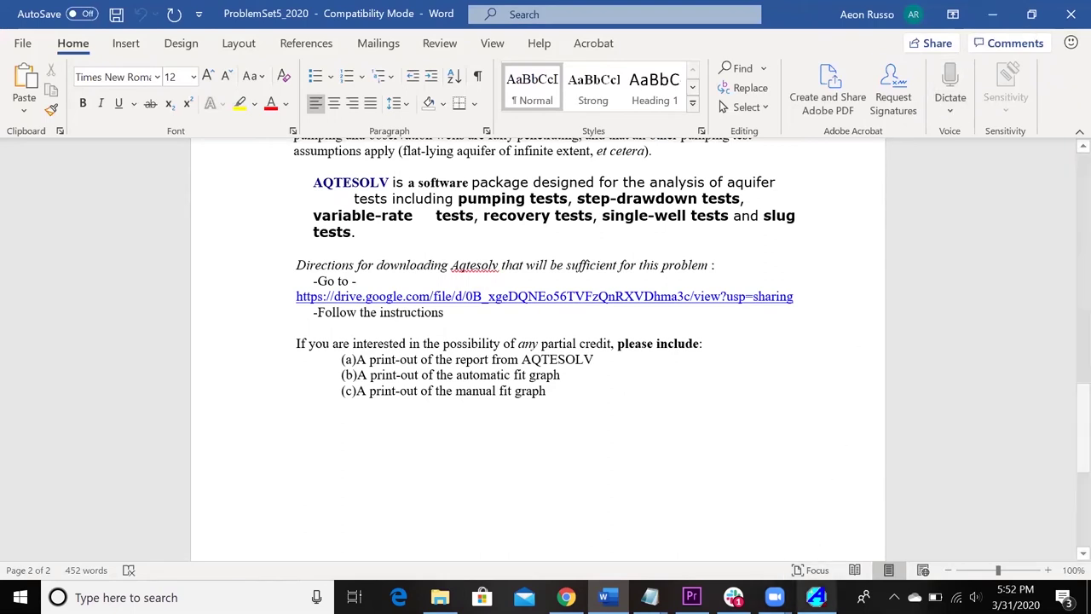
{"action": "left_click", "coordinate": [816, 596]}
{"action": "scroll", "coordinate": [337, 292], "scroll_direction": "up", "scroll_amount": 1}
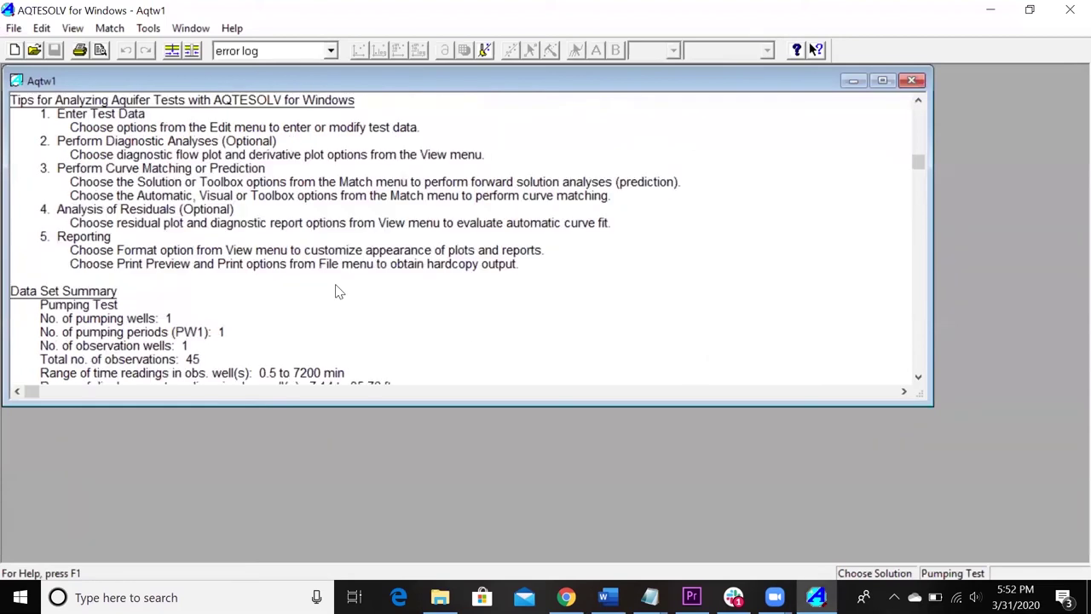
{"action": "scroll", "coordinate": [336, 292], "scroll_direction": "down", "scroll_amount": 3}
{"action": "scroll", "coordinate": [336, 292], "scroll_direction": "up", "scroll_amount": 5}
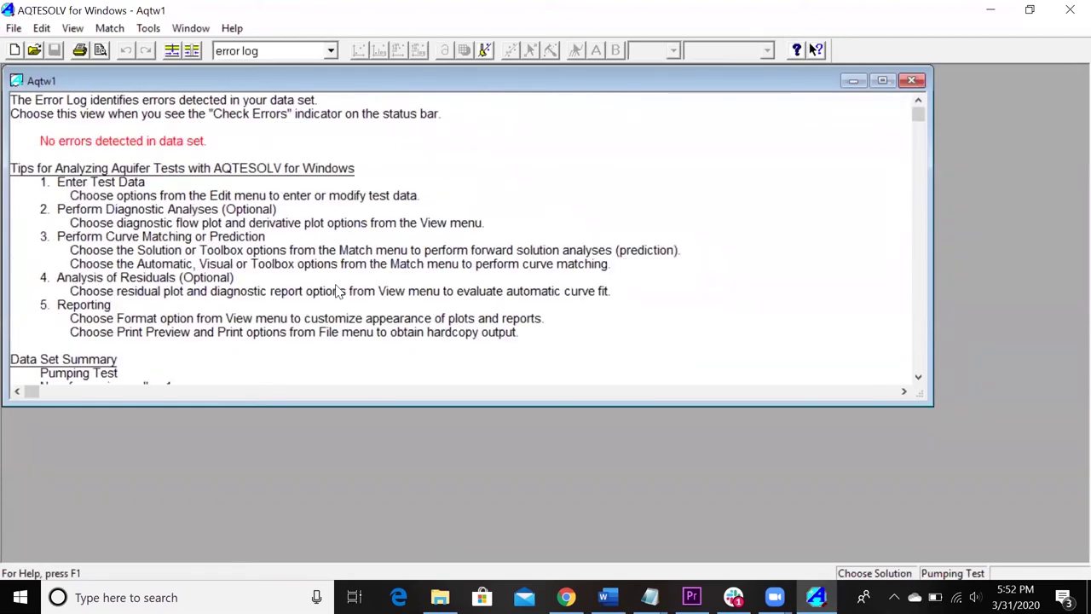
{"action": "scroll", "coordinate": [336, 291], "scroll_direction": "down", "scroll_amount": 4}
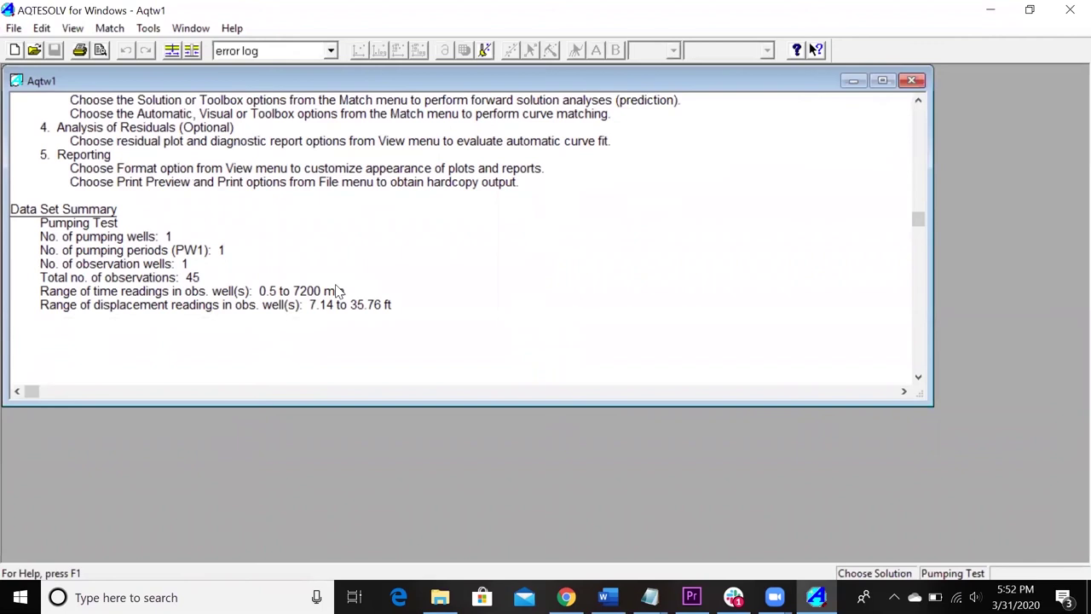
{"action": "scroll", "coordinate": [337, 291], "scroll_direction": "up", "scroll_amount": 4}
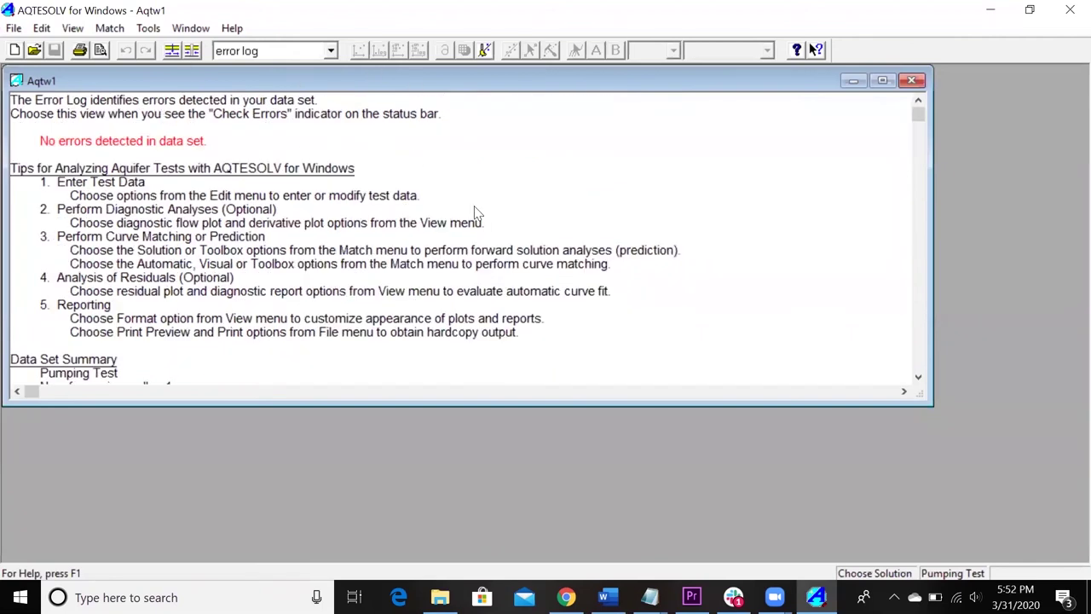
{"action": "scroll", "coordinate": [476, 211], "scroll_direction": "down", "scroll_amount": 10}
{"action": "scroll", "coordinate": [475, 211], "scroll_direction": "up", "scroll_amount": 10}
{"action": "scroll", "coordinate": [476, 212], "scroll_direction": "down", "scroll_amount": 3}
{"action": "scroll", "coordinate": [475, 211], "scroll_direction": "up", "scroll_amount": 3}
Show the displacement-time plot in a maximized Aqtw1 window and switch it to log-log axes
{"action": "left_click", "coordinate": [69, 29]}
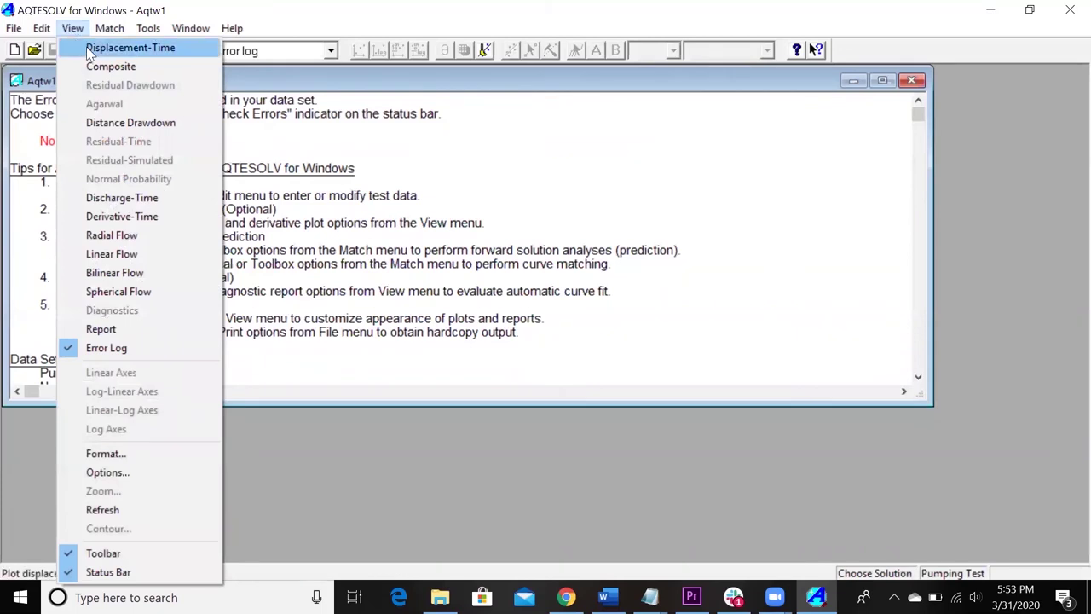
{"action": "left_click", "coordinate": [90, 51]}
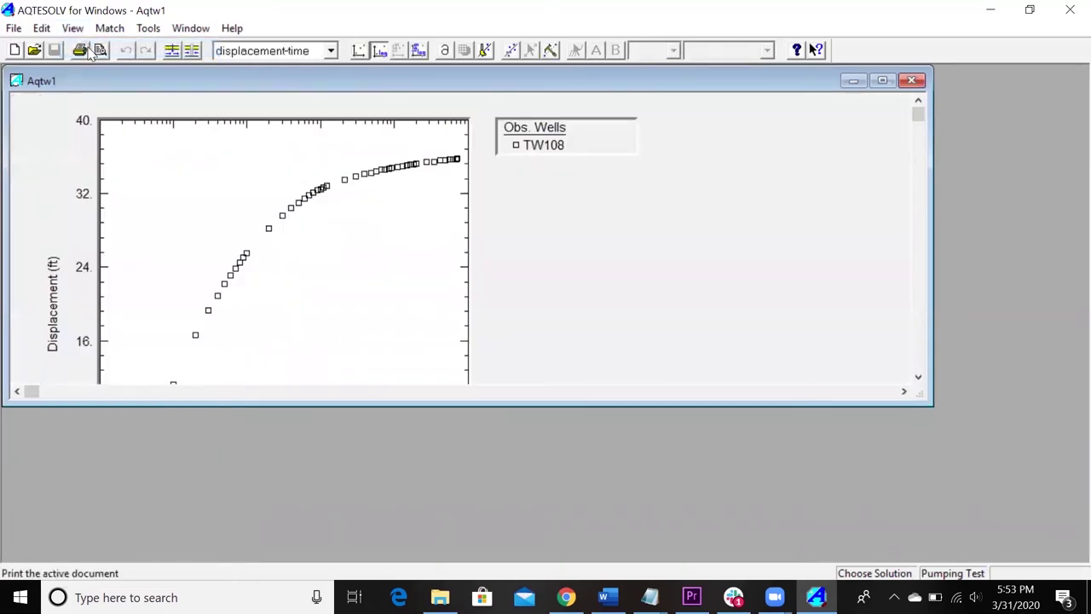
{"action": "left_click", "coordinate": [883, 81]}
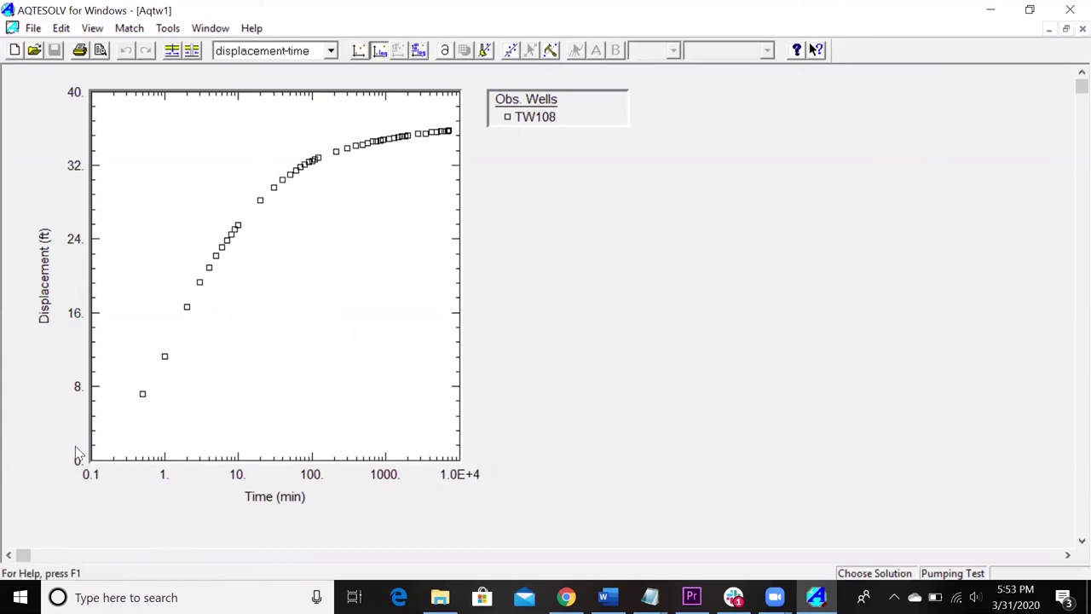
{"action": "right_click", "coordinate": [179, 152]}
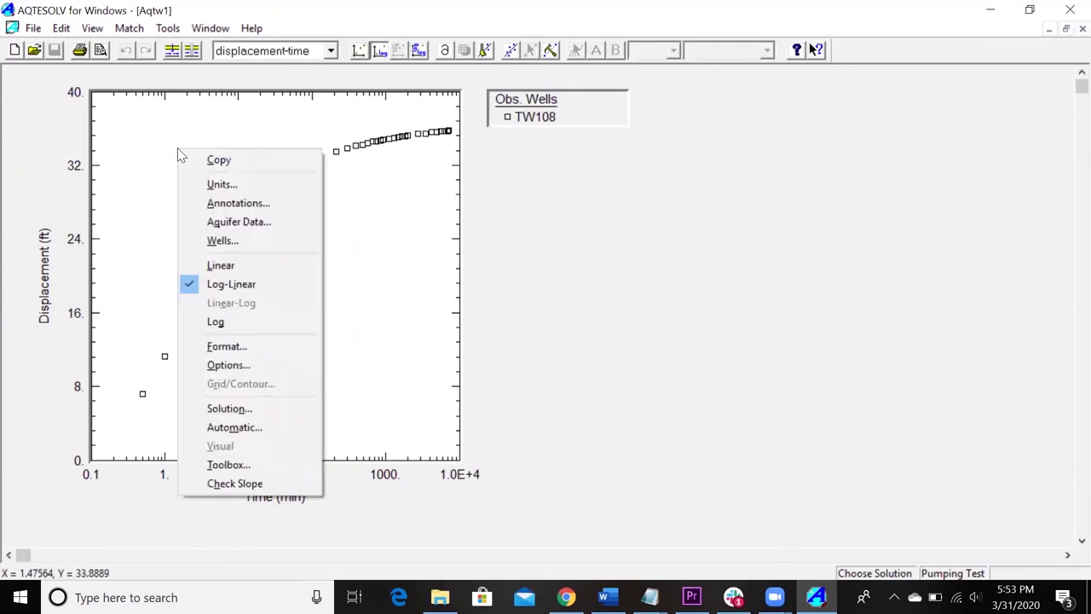
{"action": "left_click", "coordinate": [236, 321]}
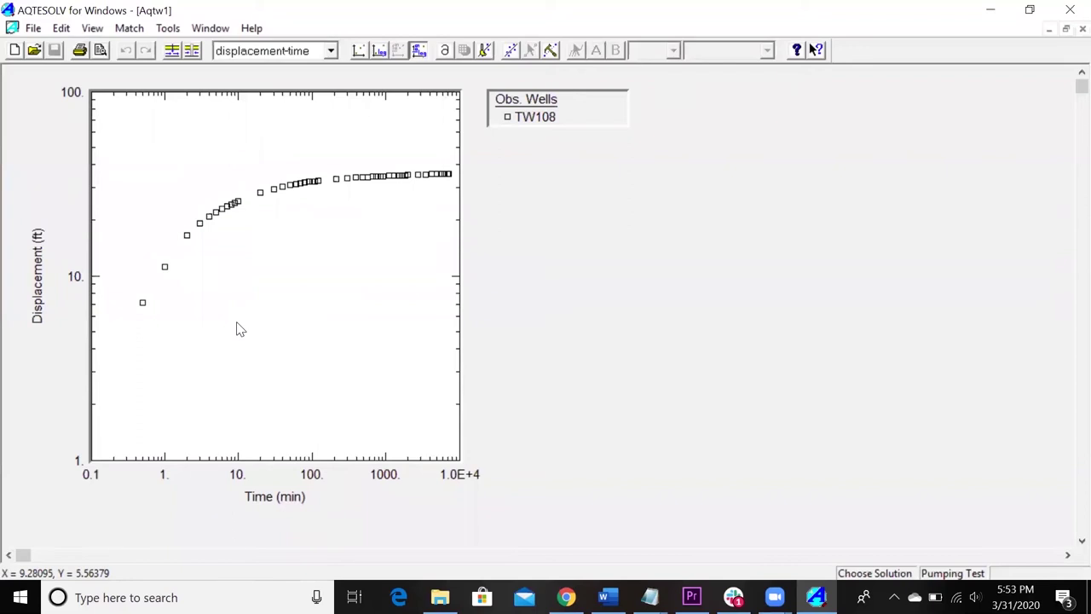
Pick the Confined Aquifers Theis (1935)/Hantush (1961) solution in Match > Solution and apply it
{"action": "left_click", "coordinate": [127, 29]}
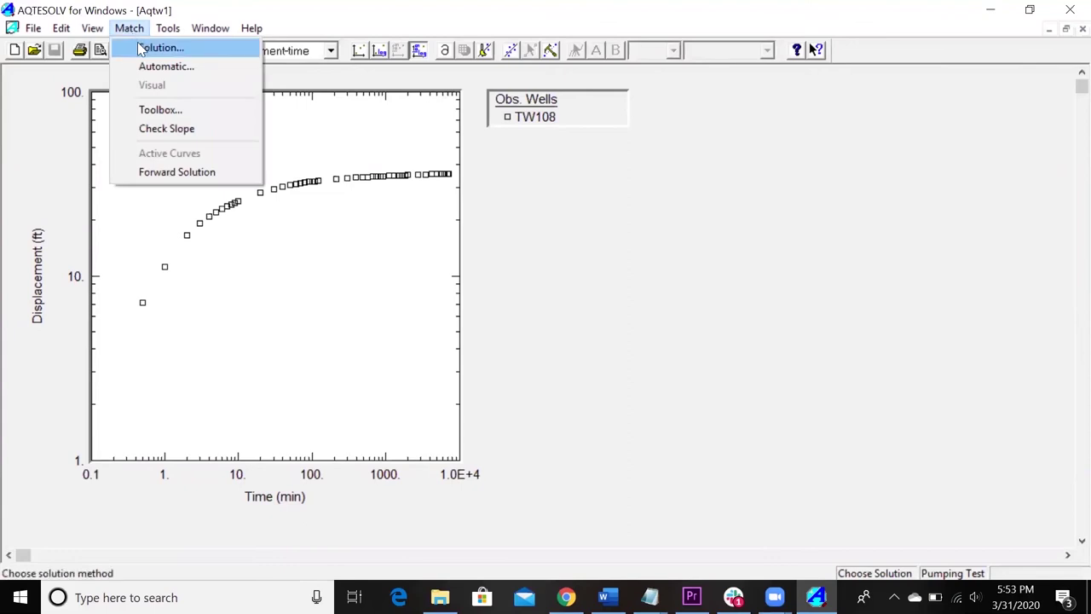
{"action": "left_click", "coordinate": [142, 49]}
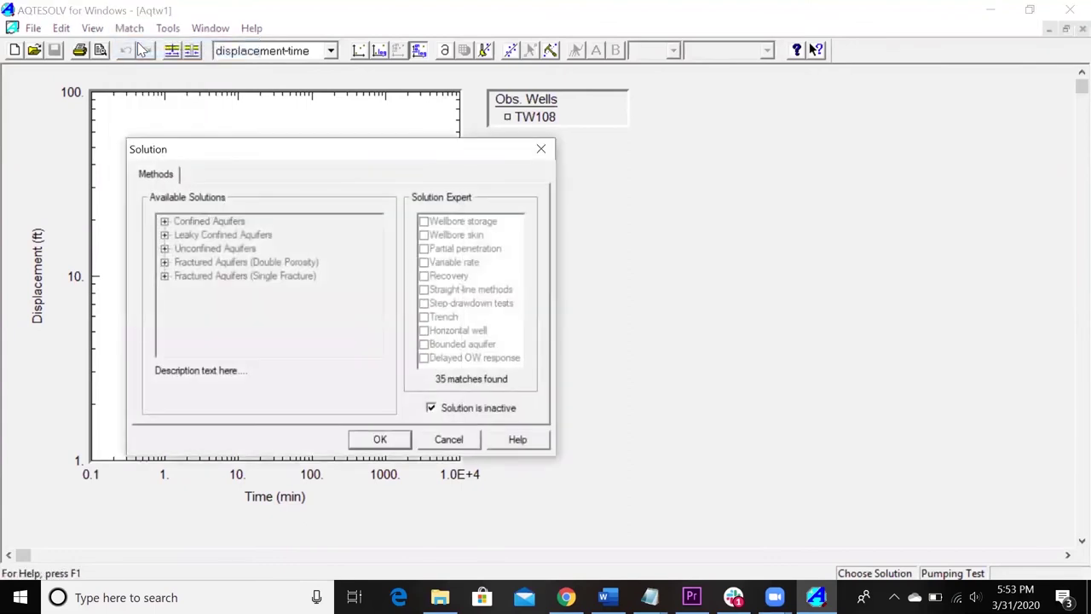
{"action": "left_click", "coordinate": [432, 408]}
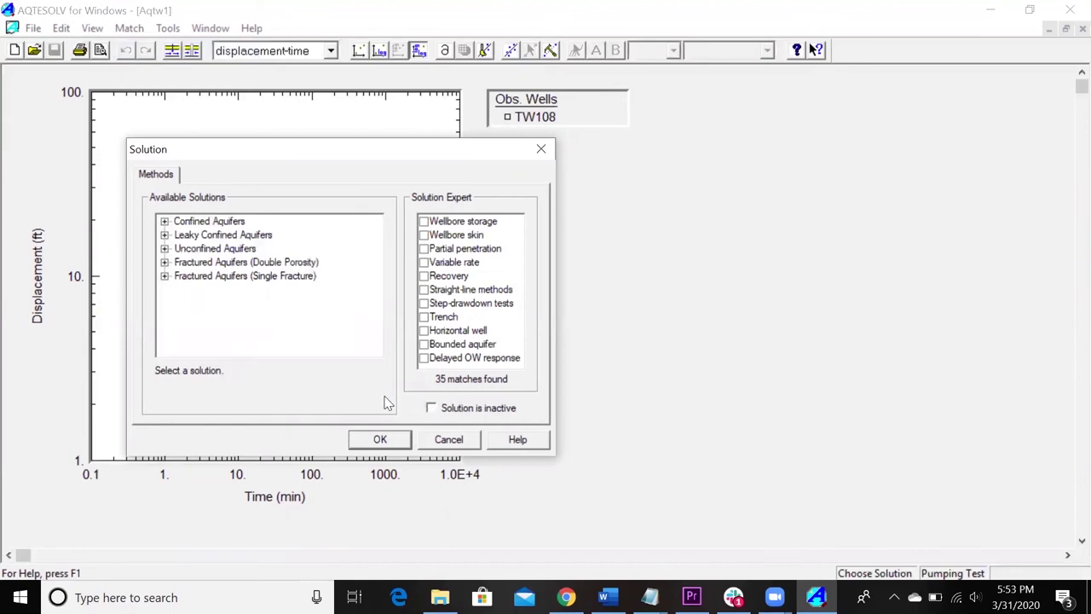
{"action": "left_click", "coordinate": [164, 222]}
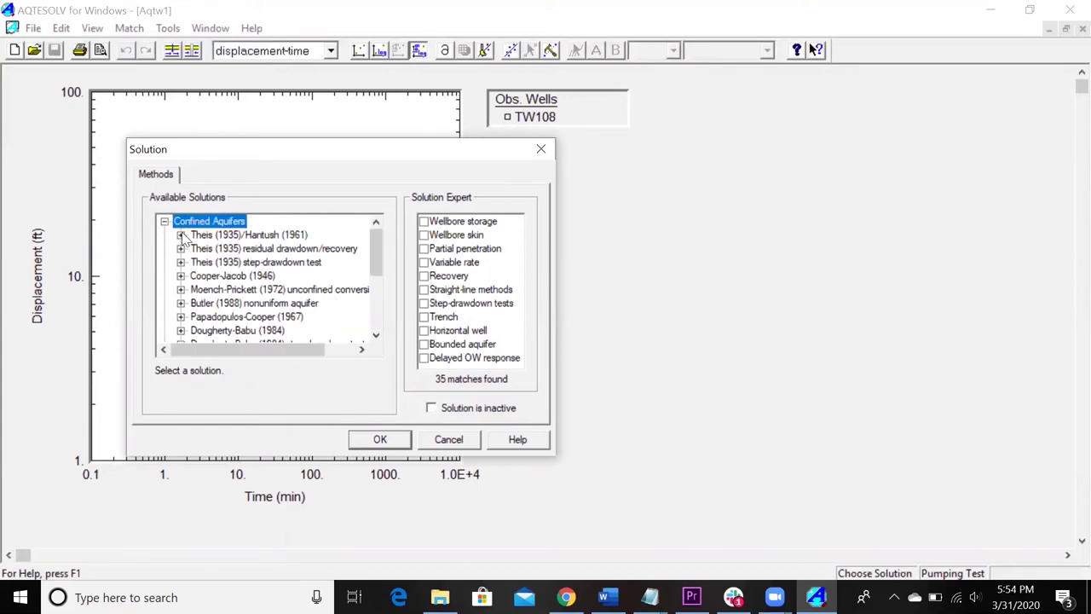
{"action": "left_click", "coordinate": [180, 235]}
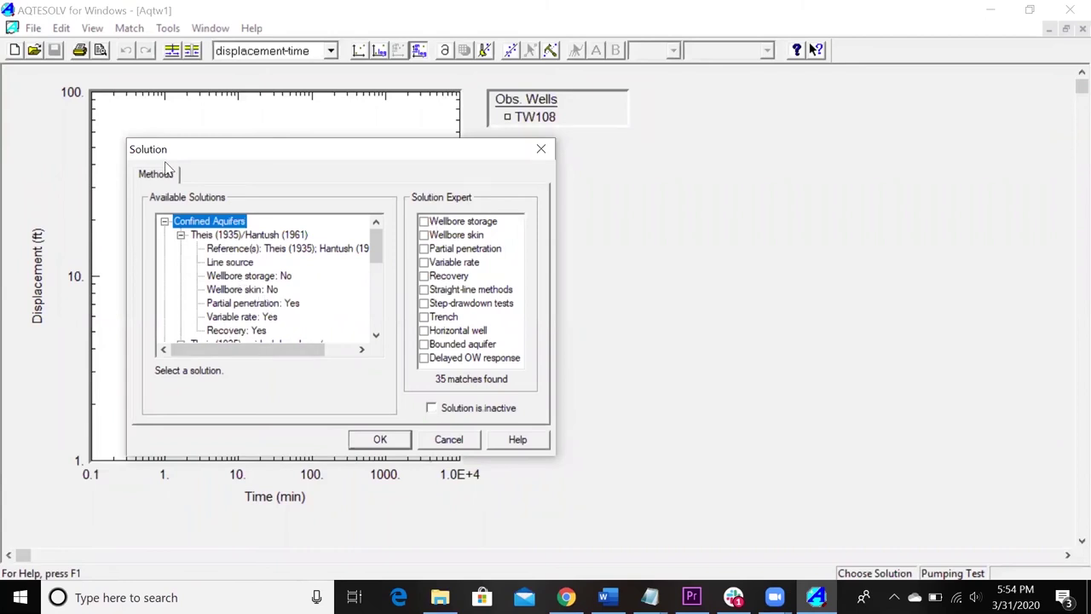
{"action": "left_click", "coordinate": [219, 235]}
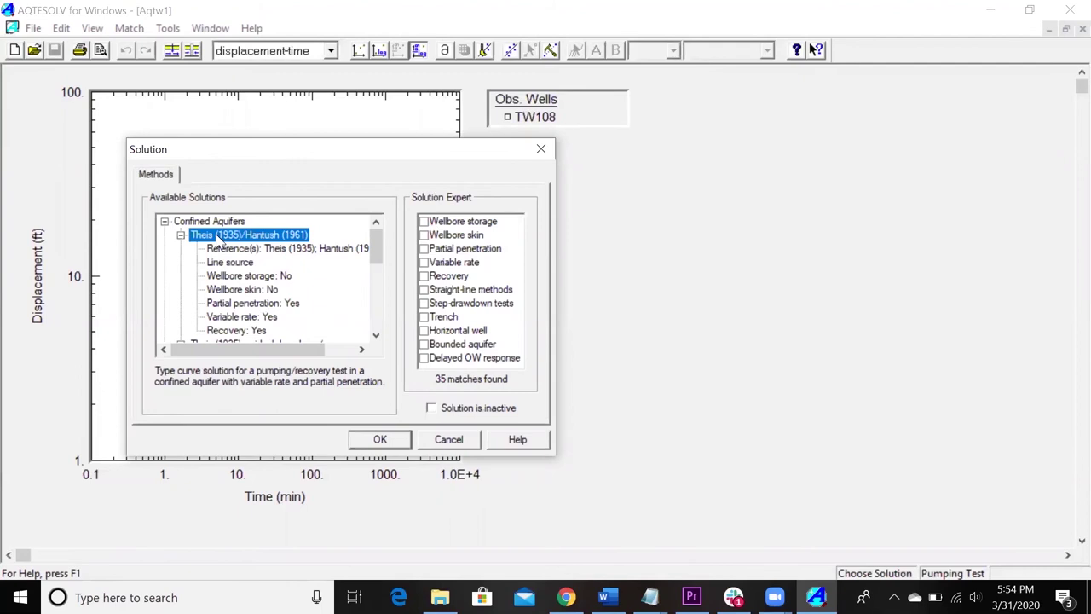
{"action": "left_click", "coordinate": [380, 439]}
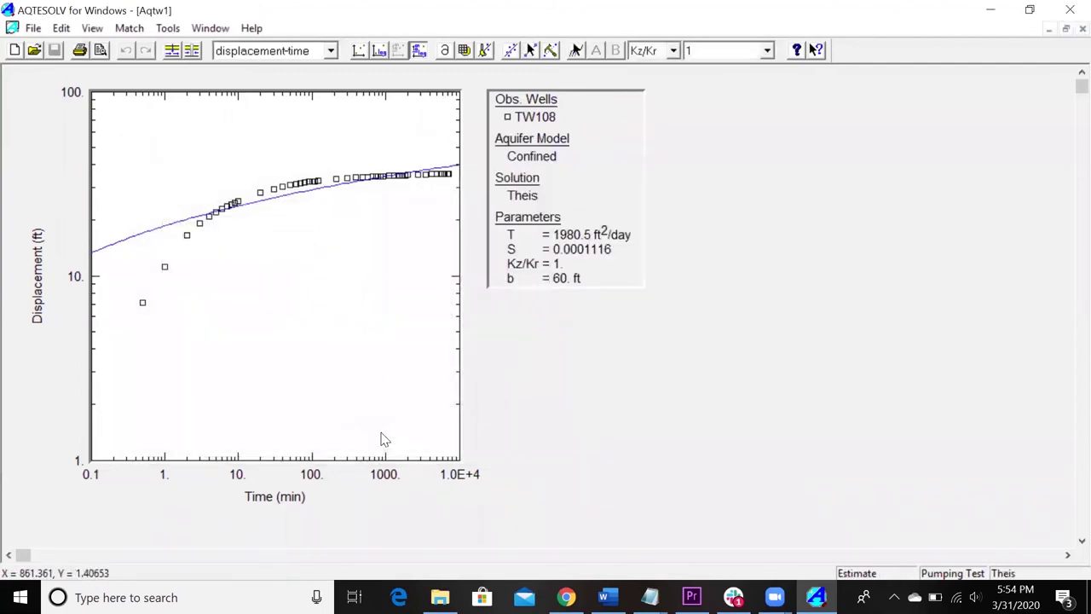
Review Automatic Matching's Parameters, Active Wells, Window and Options tabs, then return to Estimation
{"action": "left_click", "coordinate": [129, 29]}
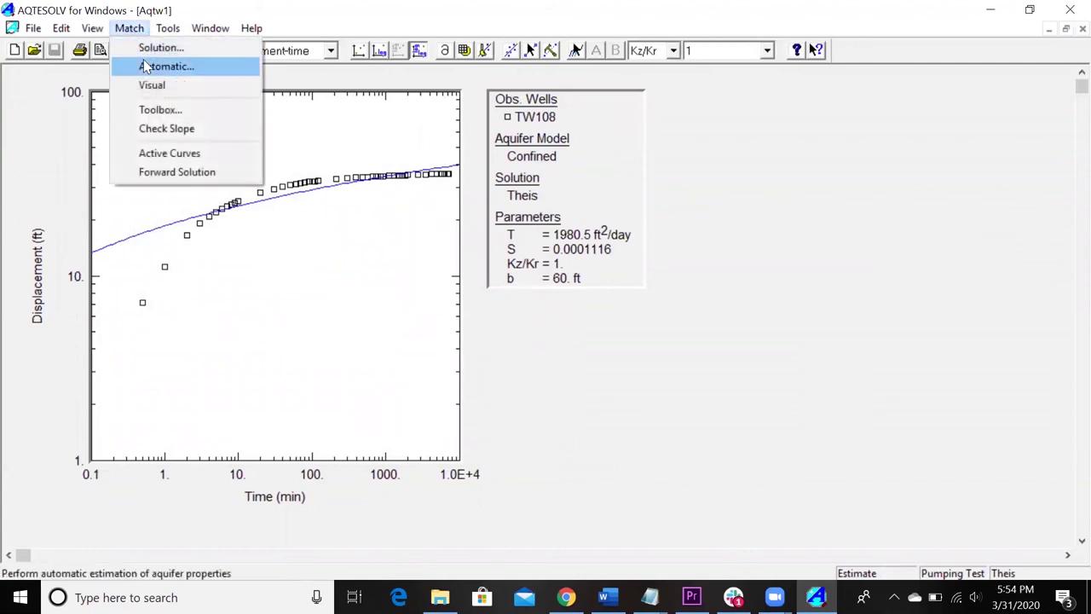
{"action": "left_click", "coordinate": [145, 66]}
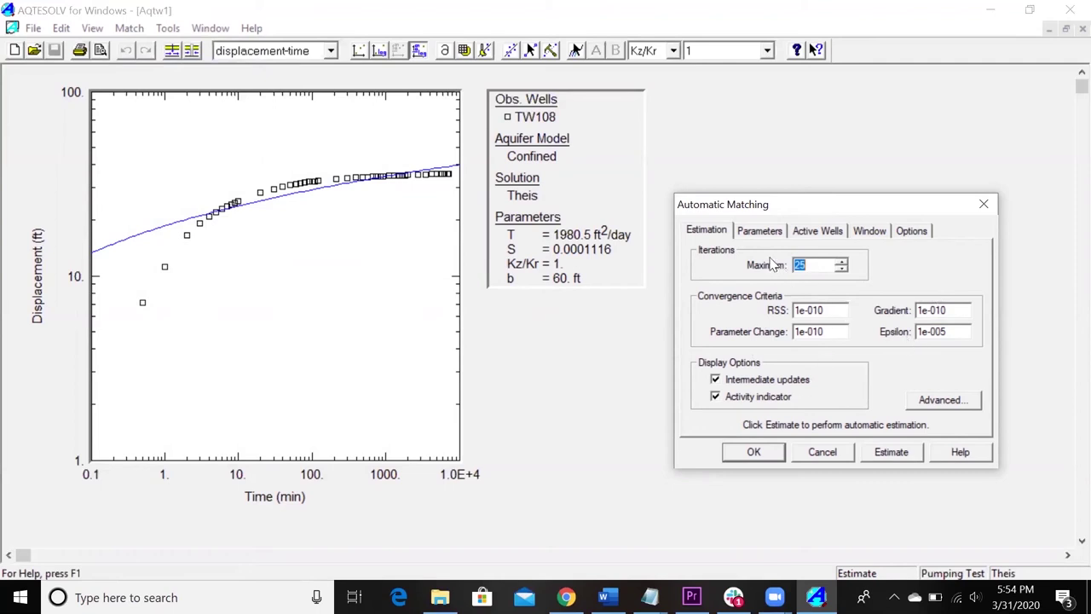
{"action": "left_click", "coordinate": [761, 232]}
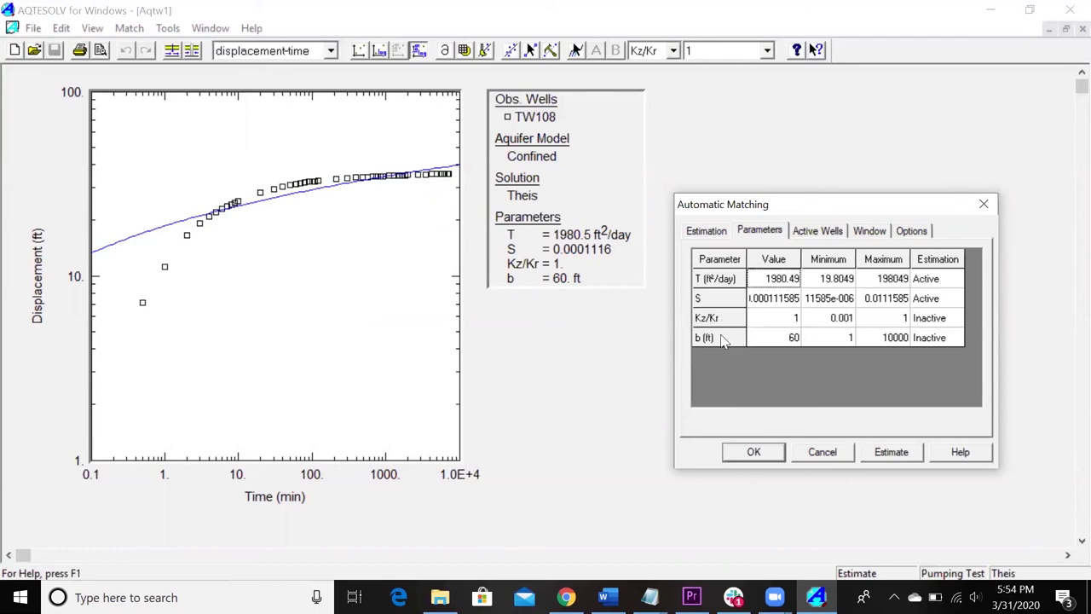
{"action": "left_click", "coordinate": [823, 233]}
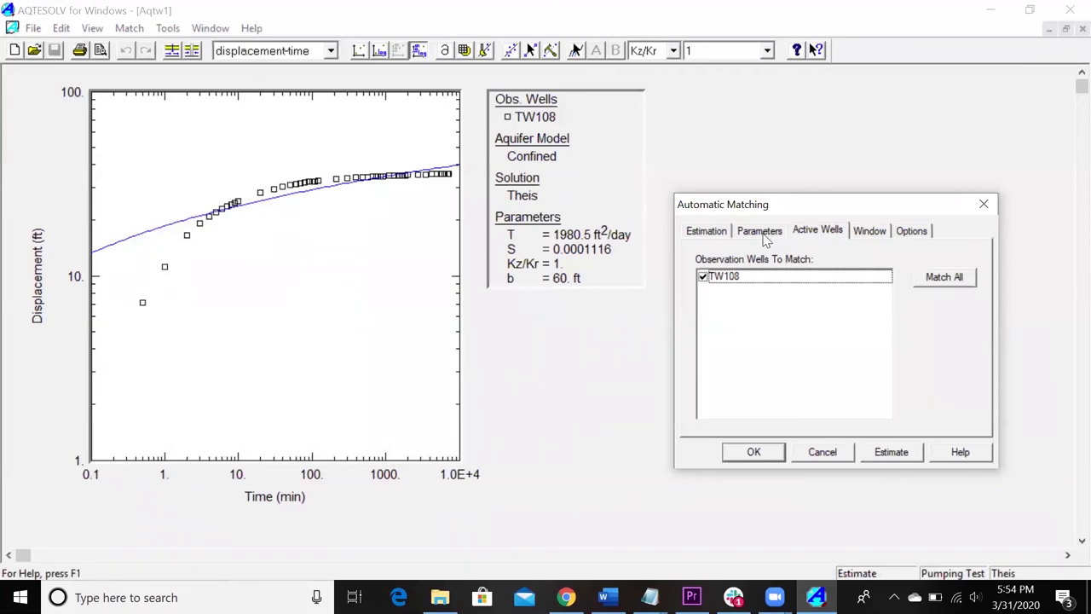
{"action": "left_click", "coordinate": [871, 232]}
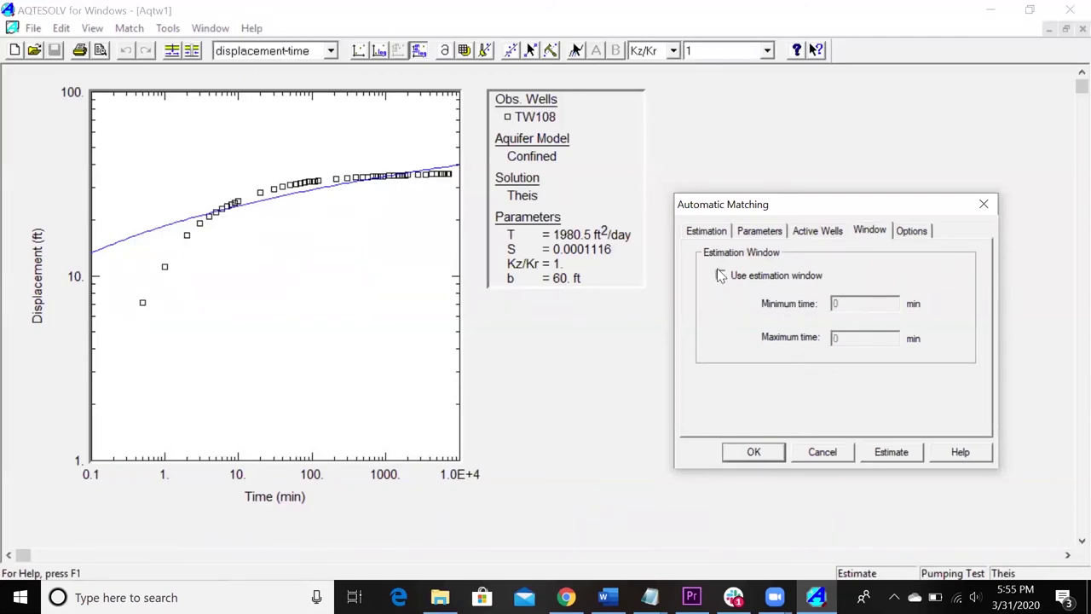
{"action": "left_click", "coordinate": [921, 231]}
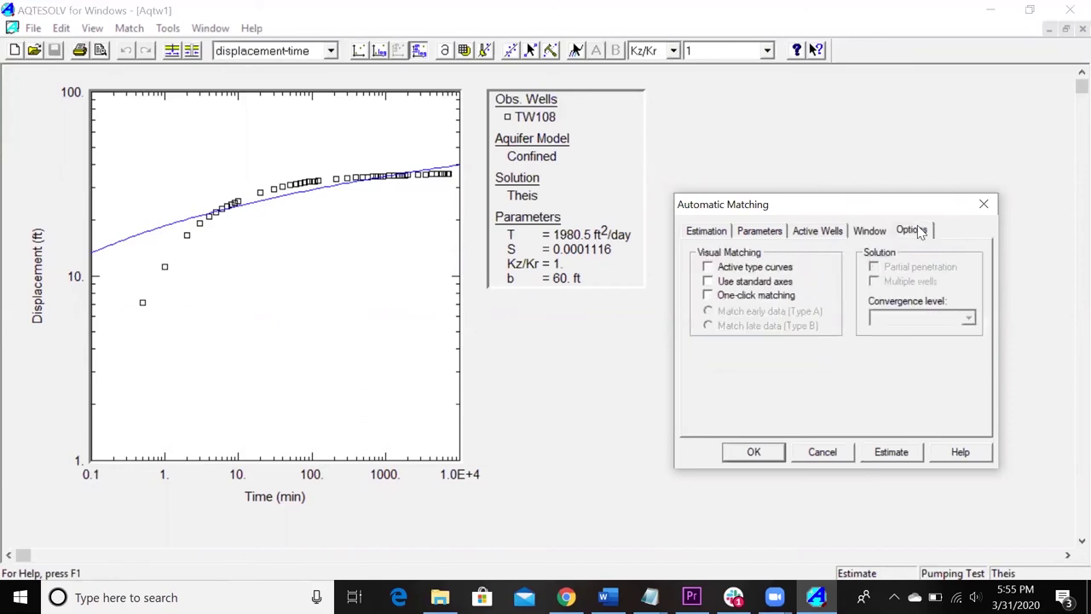
{"action": "left_click", "coordinate": [697, 234]}
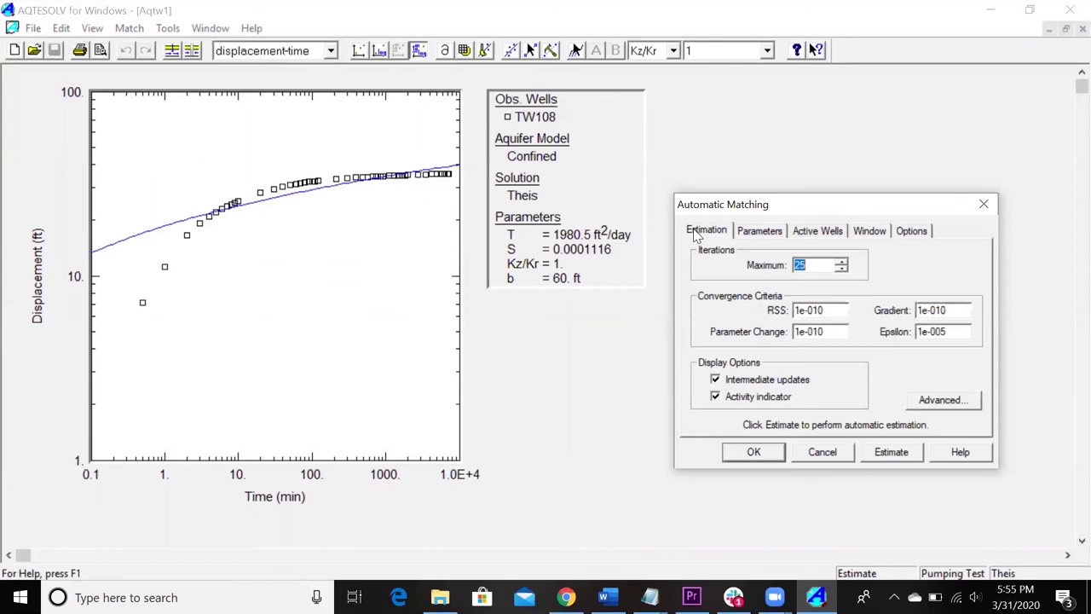
Run the automatic estimation, then close the results, progress and Automatic Matching windows
{"action": "left_click", "coordinate": [890, 457]}
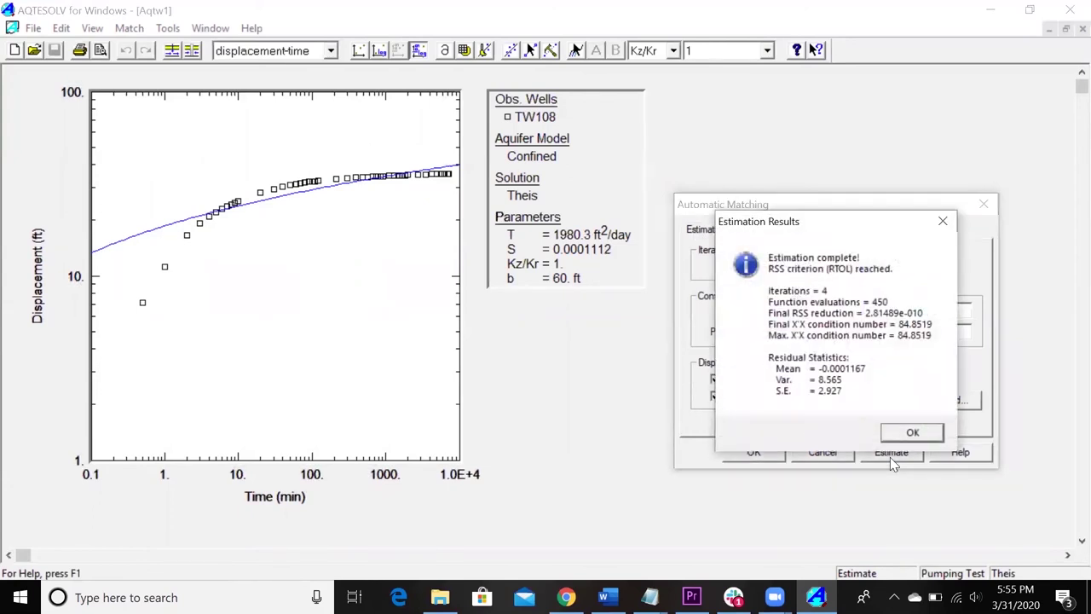
{"action": "left_click", "coordinate": [903, 432]}
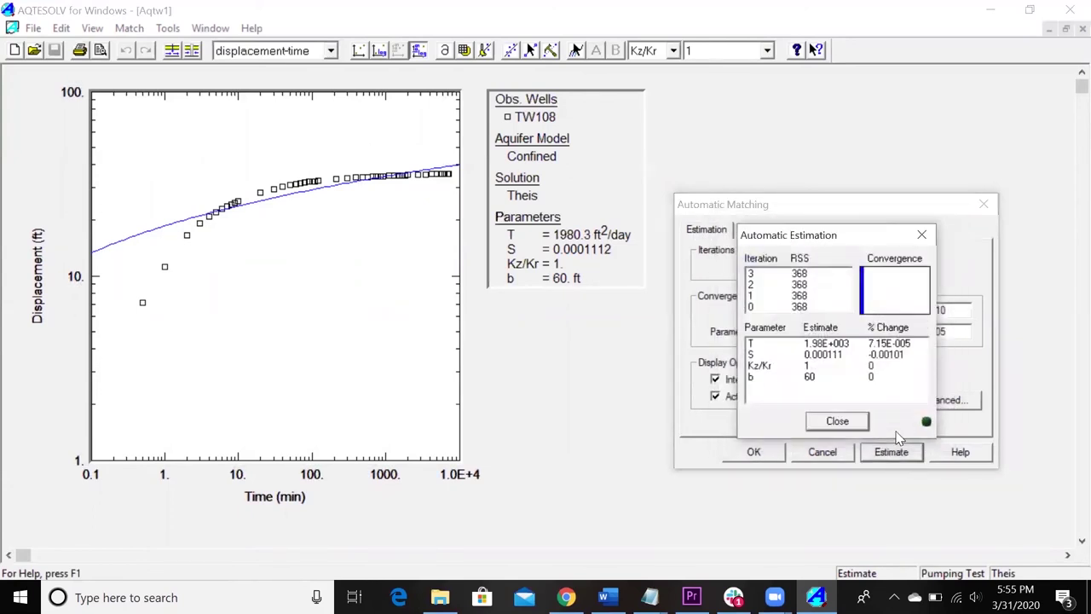
{"action": "left_click", "coordinate": [831, 421]}
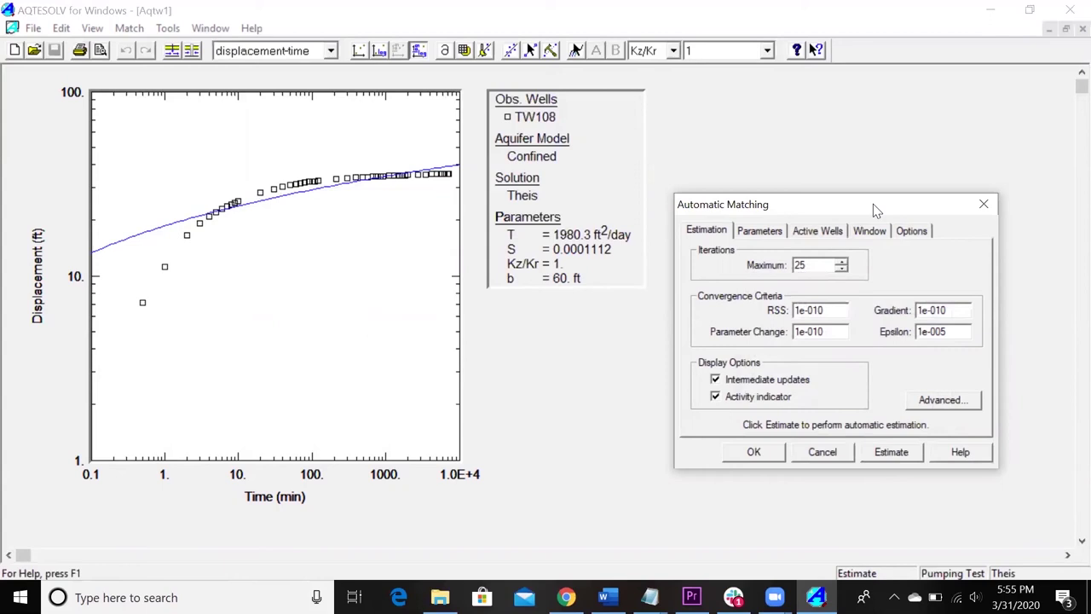
{"action": "left_click", "coordinate": [755, 454]}
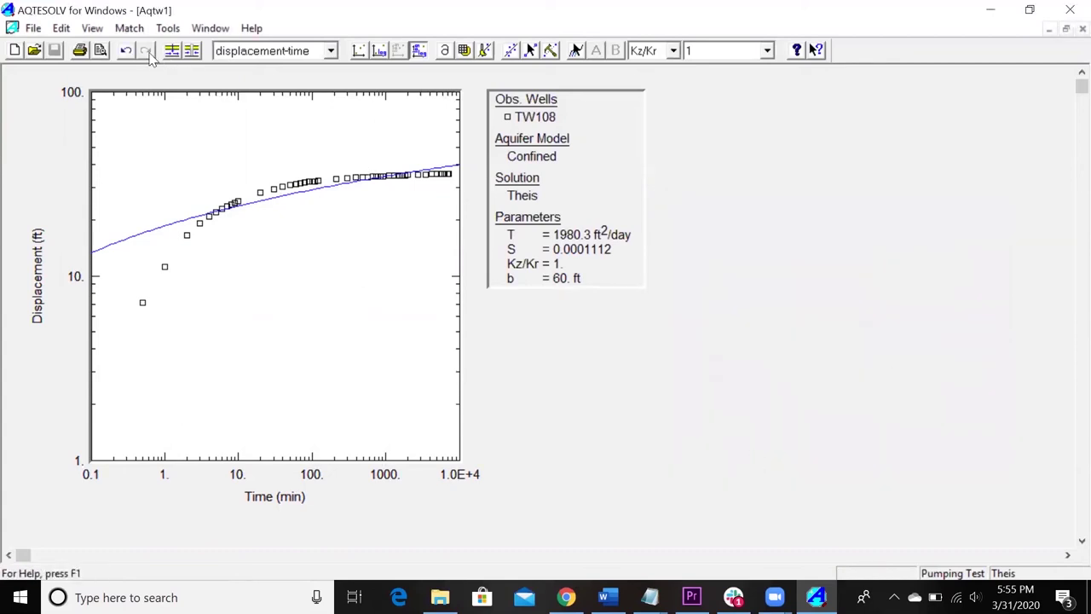
{"action": "left_click", "coordinate": [129, 28]}
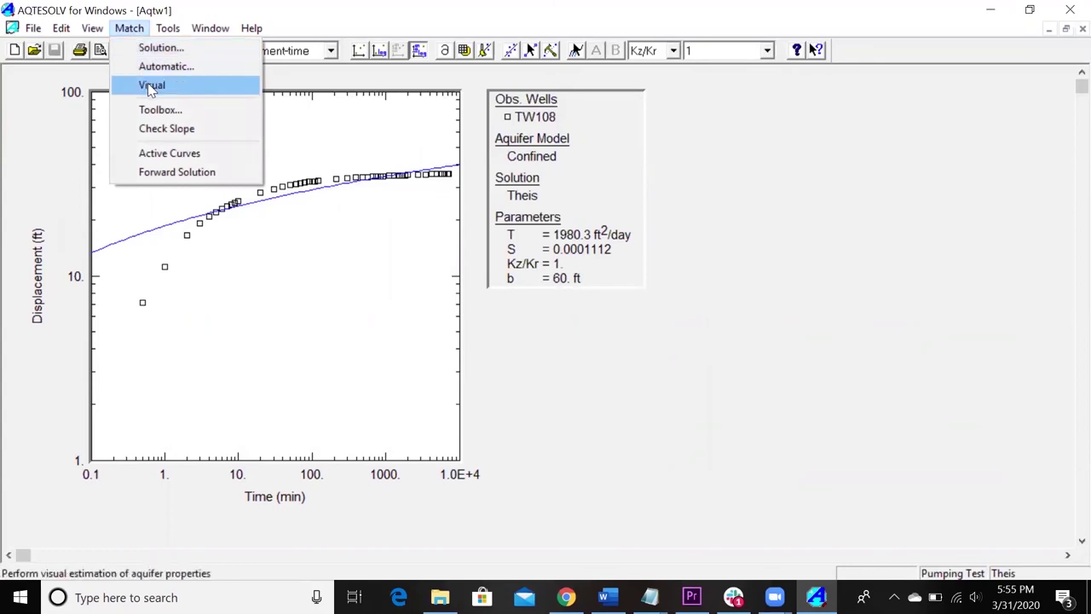
In visual match mode, drag the Theis curve onto the middle-time data points
{"action": "left_click", "coordinate": [745, 181]}
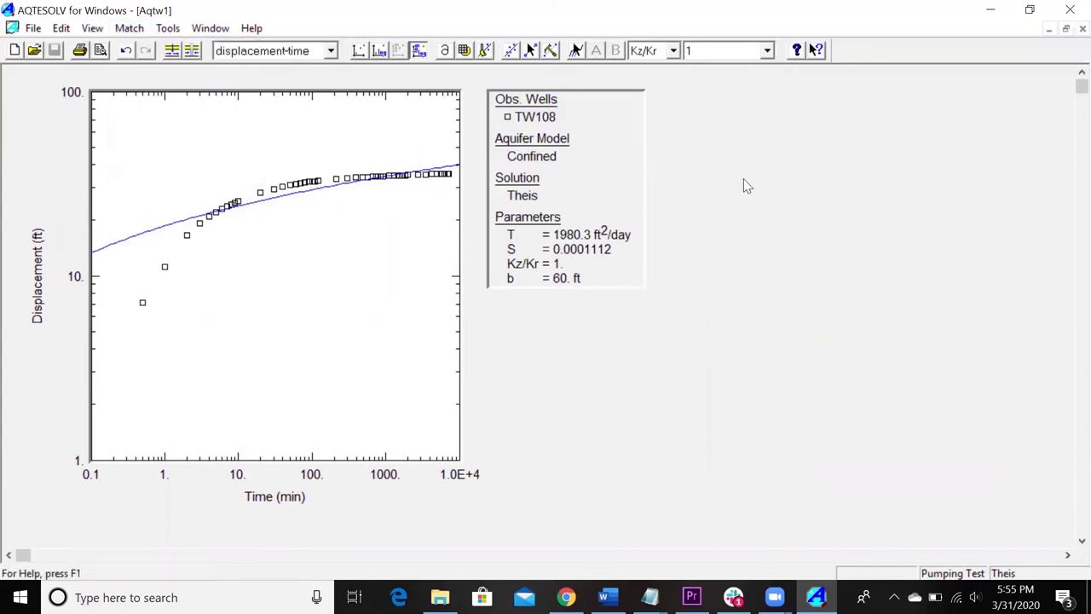
{"action": "left_click", "coordinate": [530, 51]}
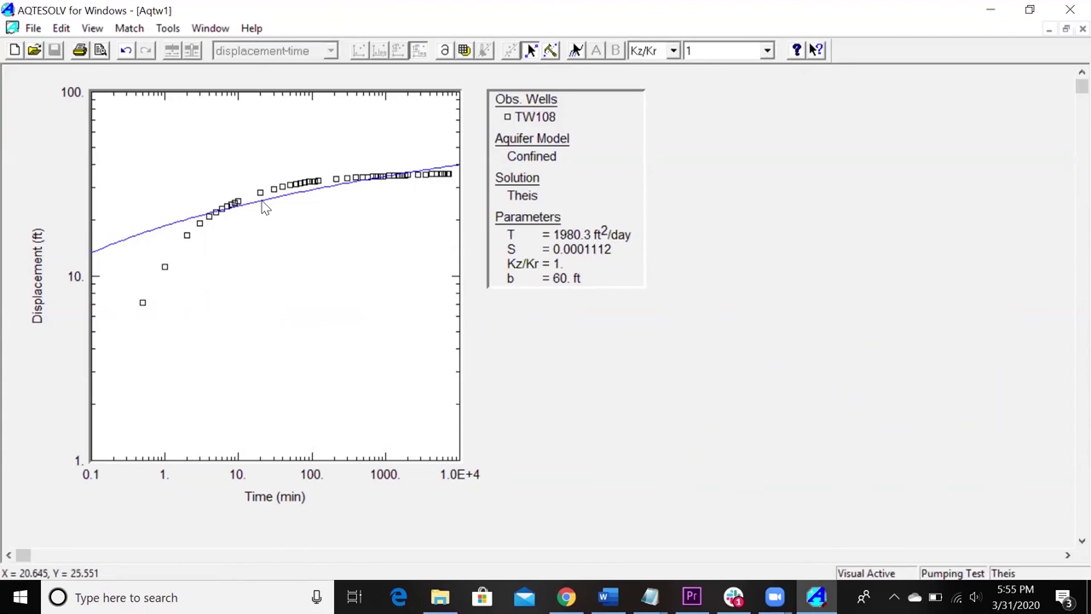
{"action": "left_click_drag", "start_coordinate": [265, 209], "coordinate": [263, 197]}
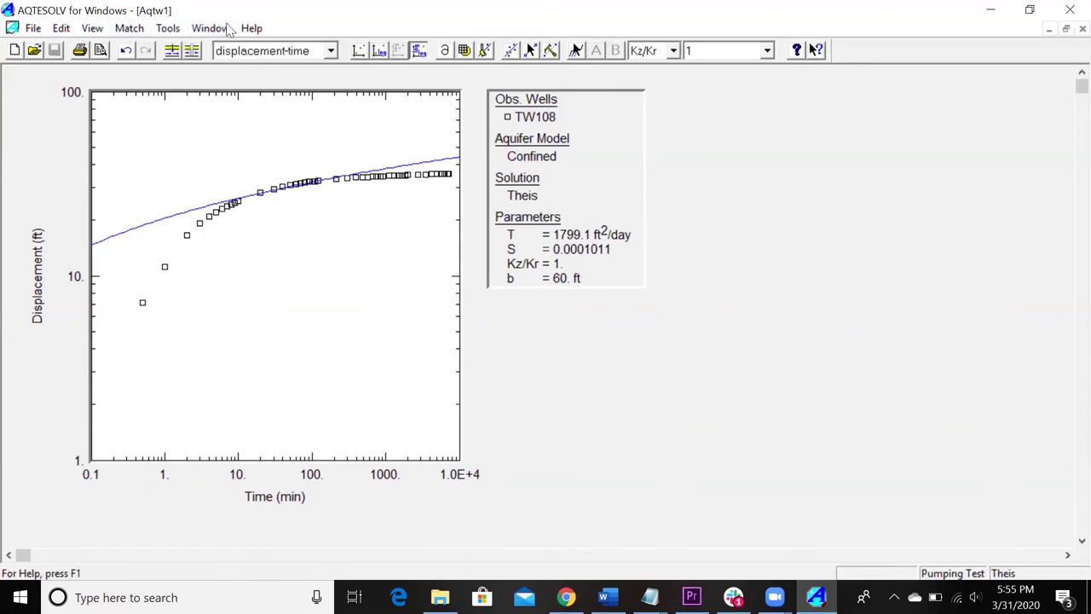
{"action": "left_click", "coordinate": [132, 33]}
Limit the automatic estimation to a time window with maximum time 480 and run it
{"action": "left_click", "coordinate": [162, 67]}
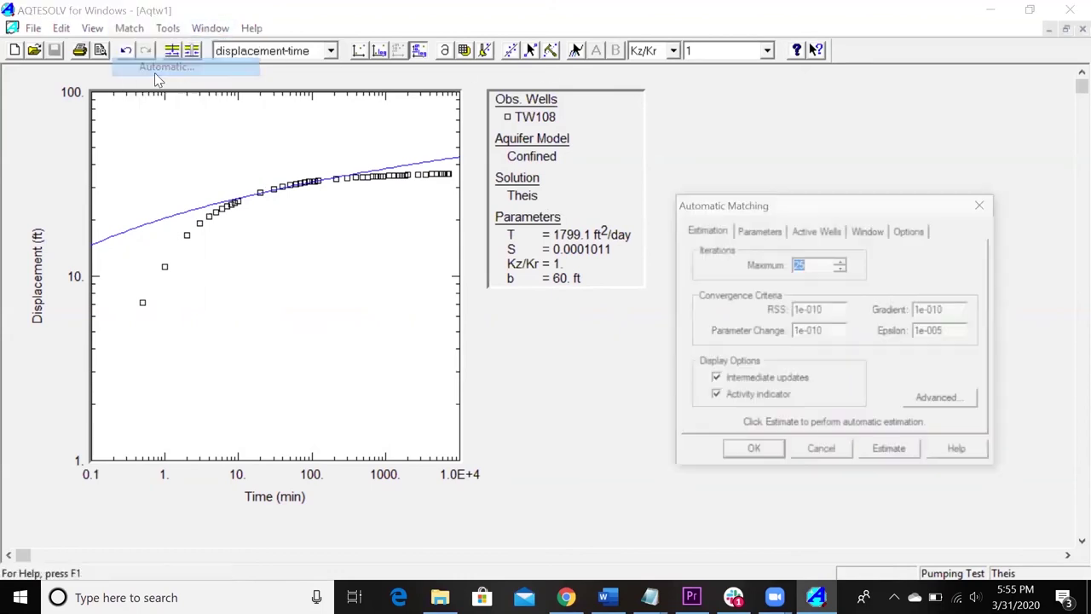
{"action": "left_click", "coordinate": [868, 230]}
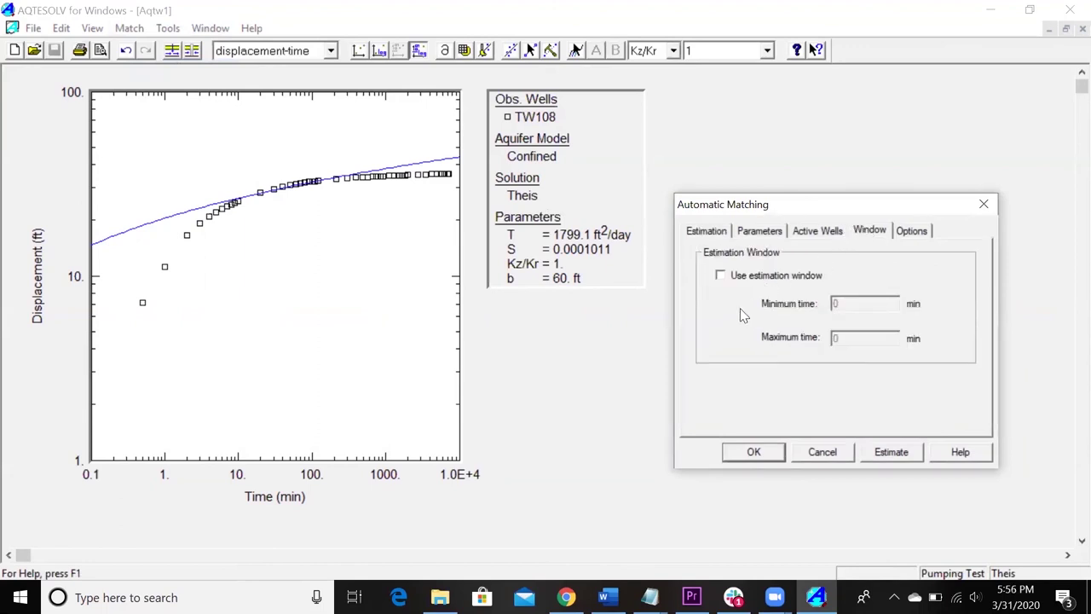
{"action": "left_click", "coordinate": [720, 276]}
{"action": "left_click", "coordinate": [852, 302]}
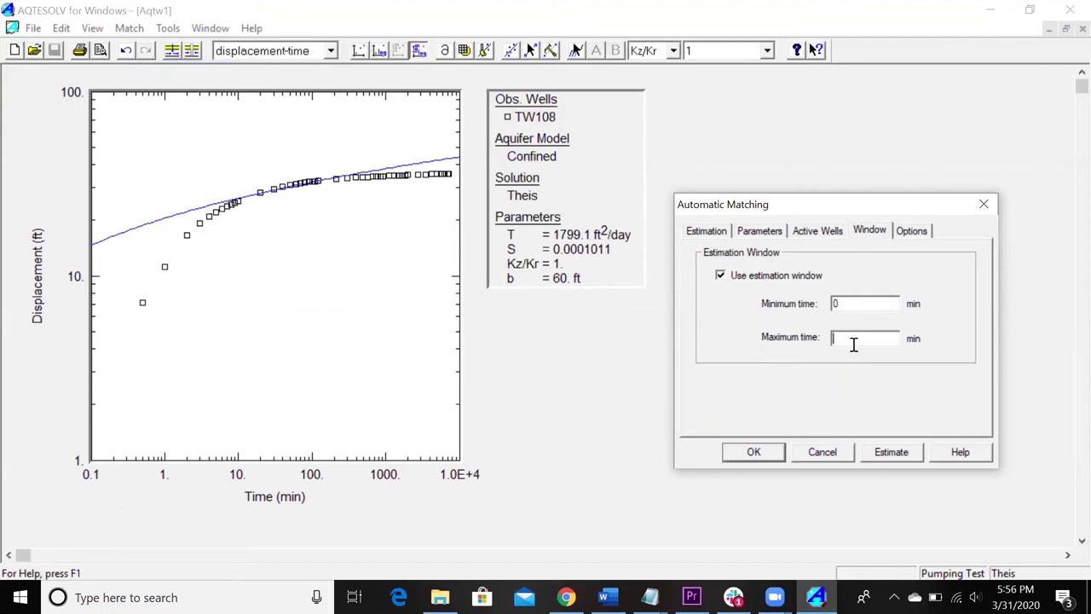
{"action": "type", "text": "480"}
{"action": "left_click", "coordinate": [908, 456]}
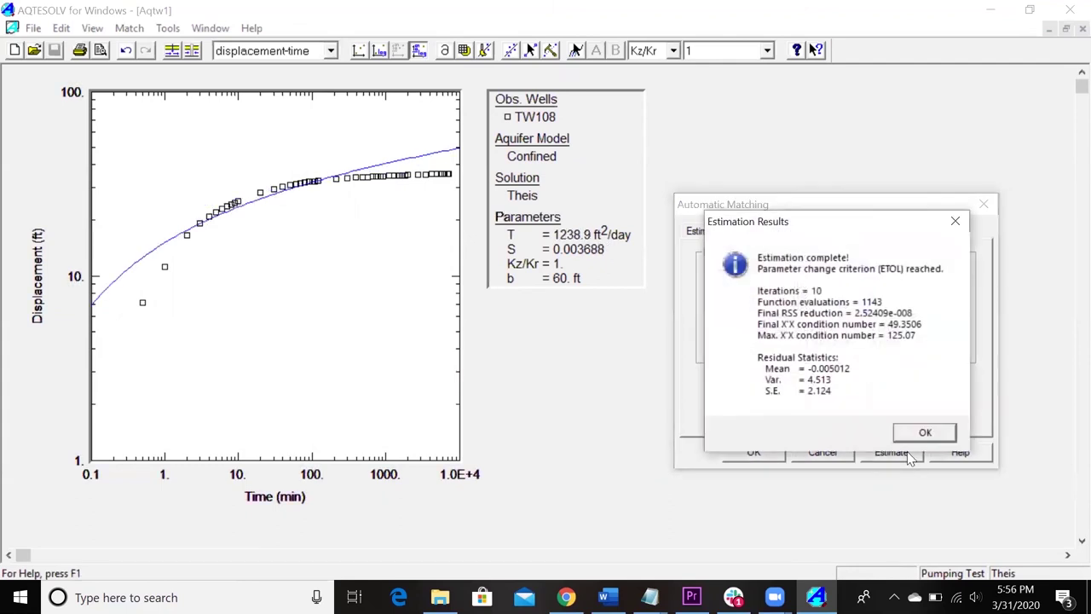
{"action": "left_click", "coordinate": [917, 433]}
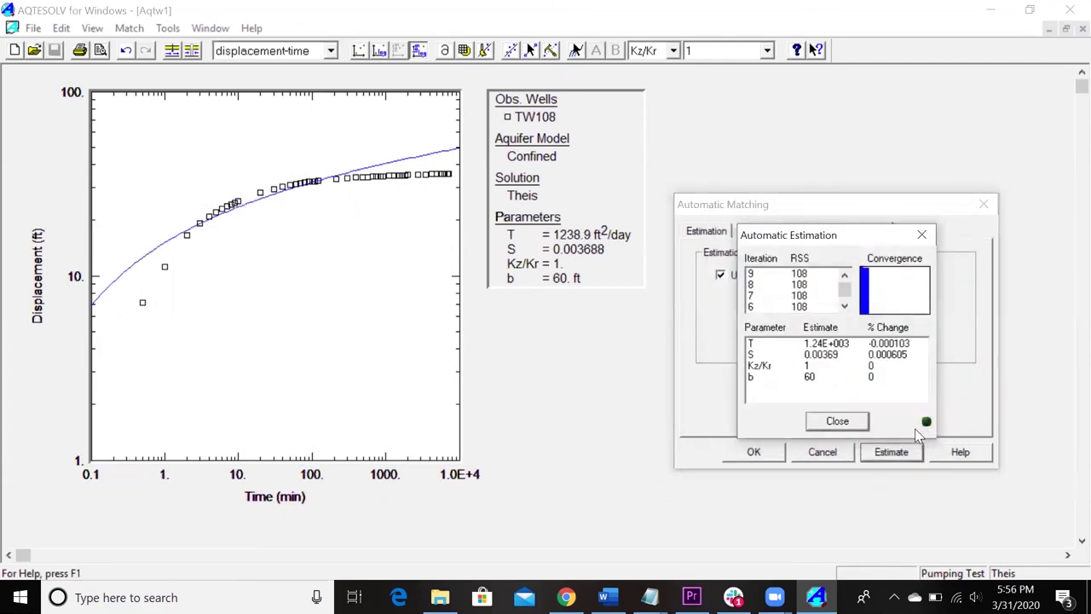
{"action": "left_click", "coordinate": [921, 235]}
Change the window's maximum time to 120 min, re-estimate, and accept the settings
{"action": "double_click", "coordinate": [850, 339]}
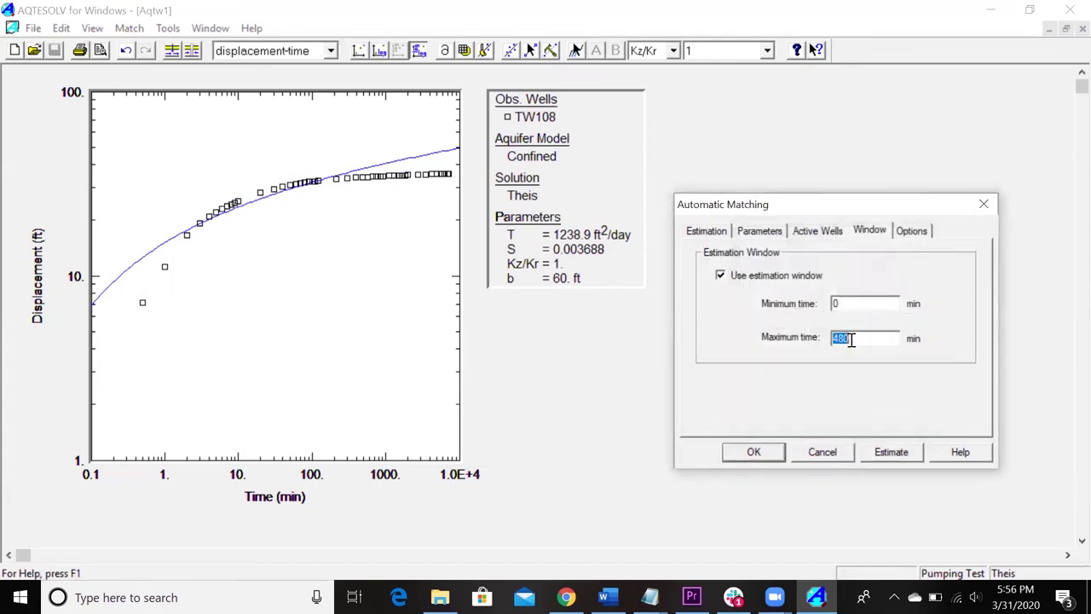
{"action": "type", "text": "120"}
{"action": "left_click", "coordinate": [897, 454]}
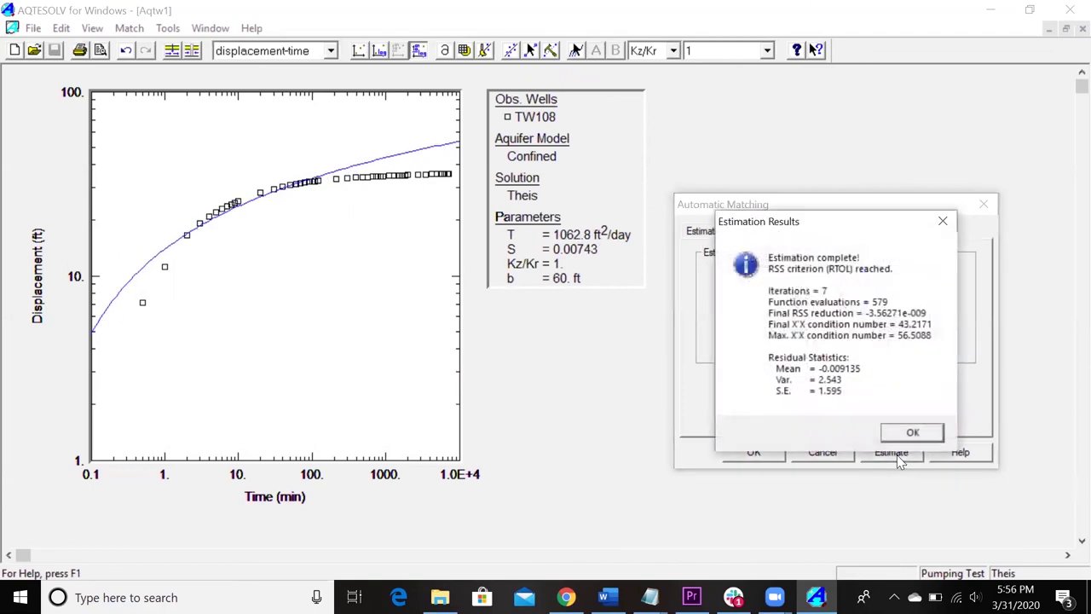
{"action": "left_click", "coordinate": [904, 435]}
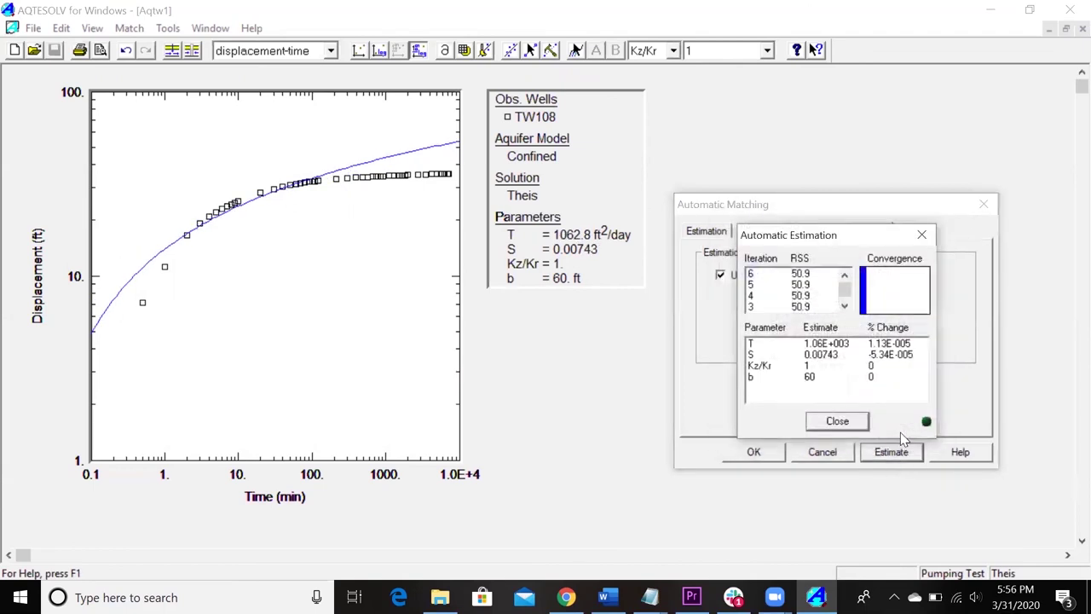
{"action": "left_click", "coordinate": [825, 429]}
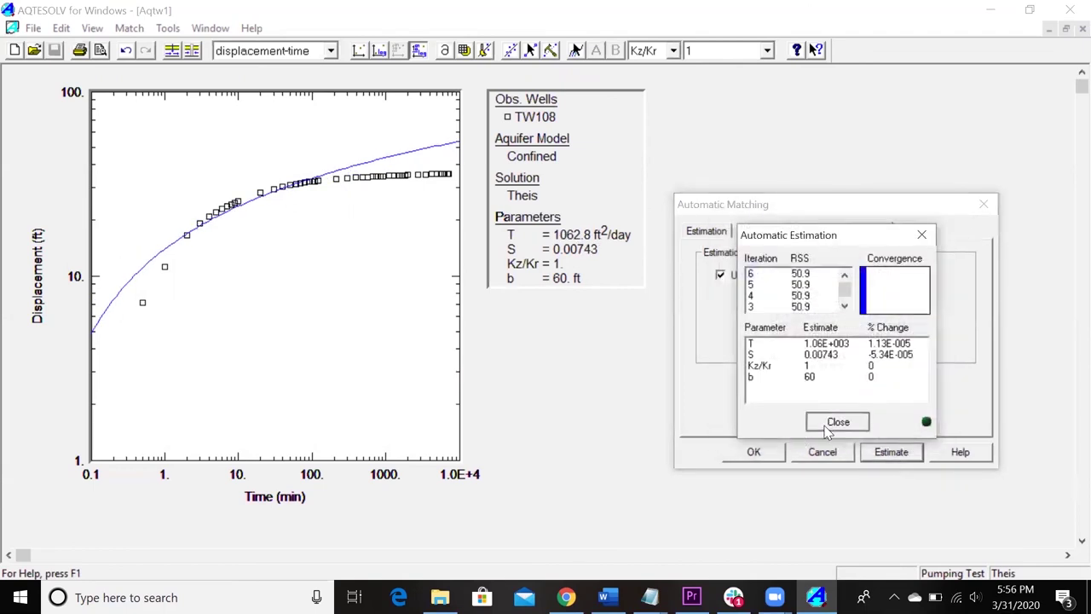
{"action": "left_click", "coordinate": [744, 457]}
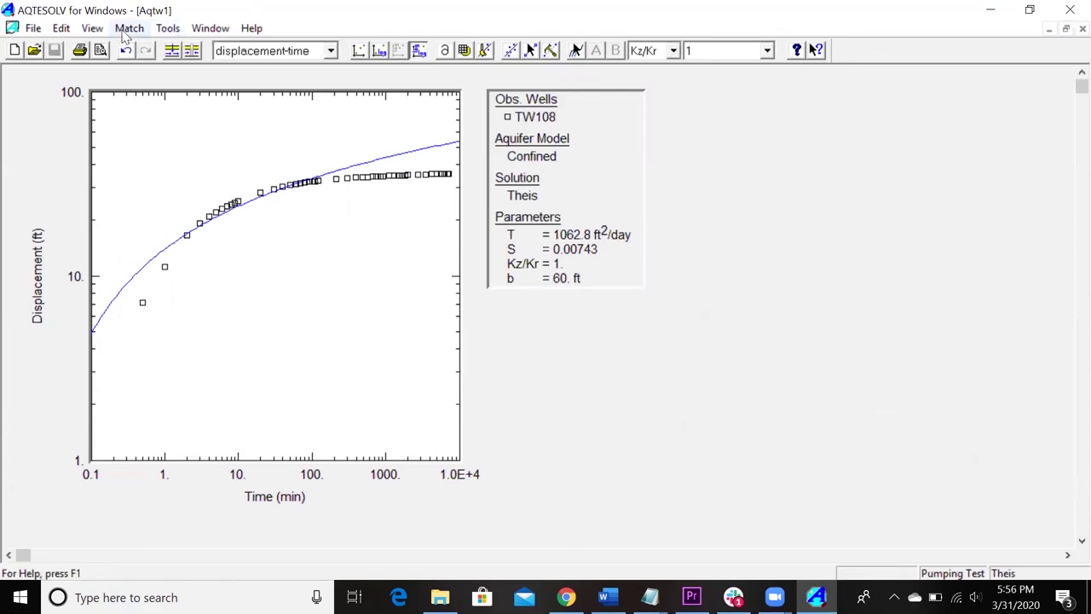
Open the match toolbox and move the storativity S slider up and down to test the Theis fit
{"action": "left_click", "coordinate": [93, 28]}
{"action": "mouse_move", "coordinate": [130, 28]}
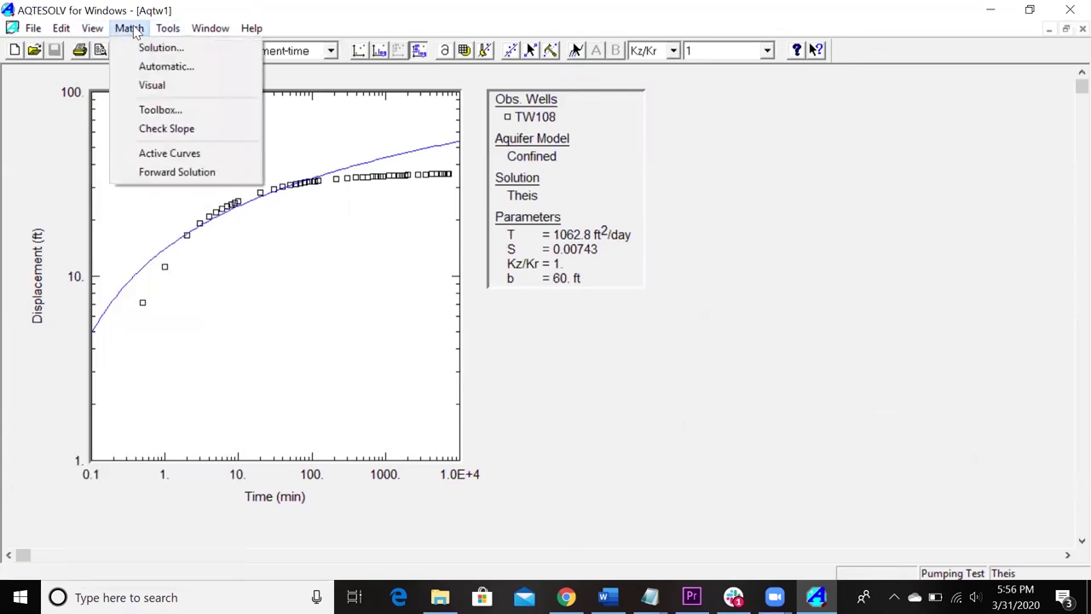
{"action": "left_click", "coordinate": [157, 113]}
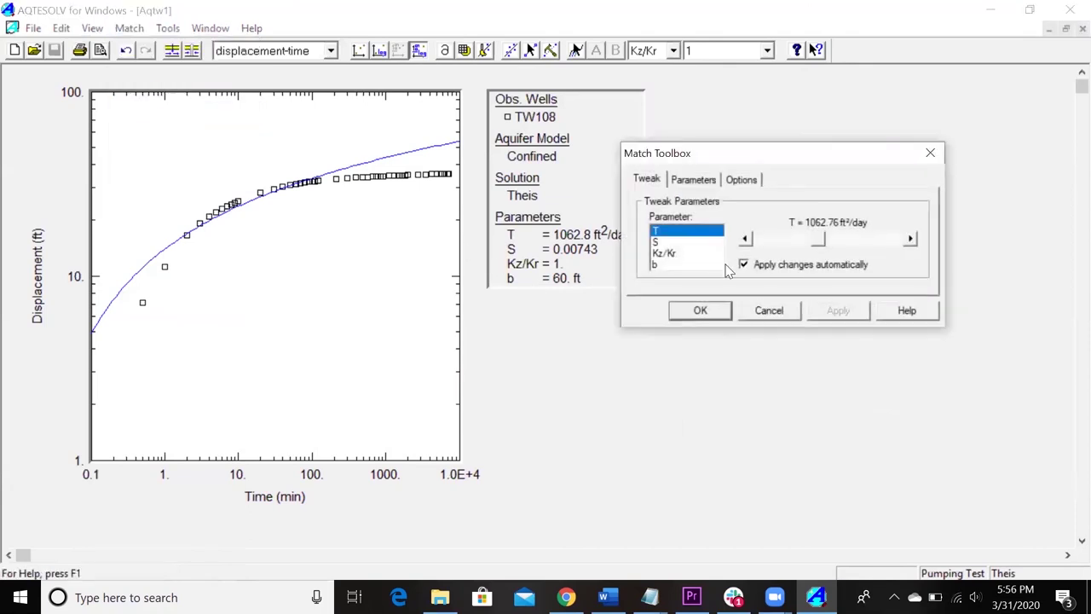
{"action": "left_click", "coordinate": [667, 243]}
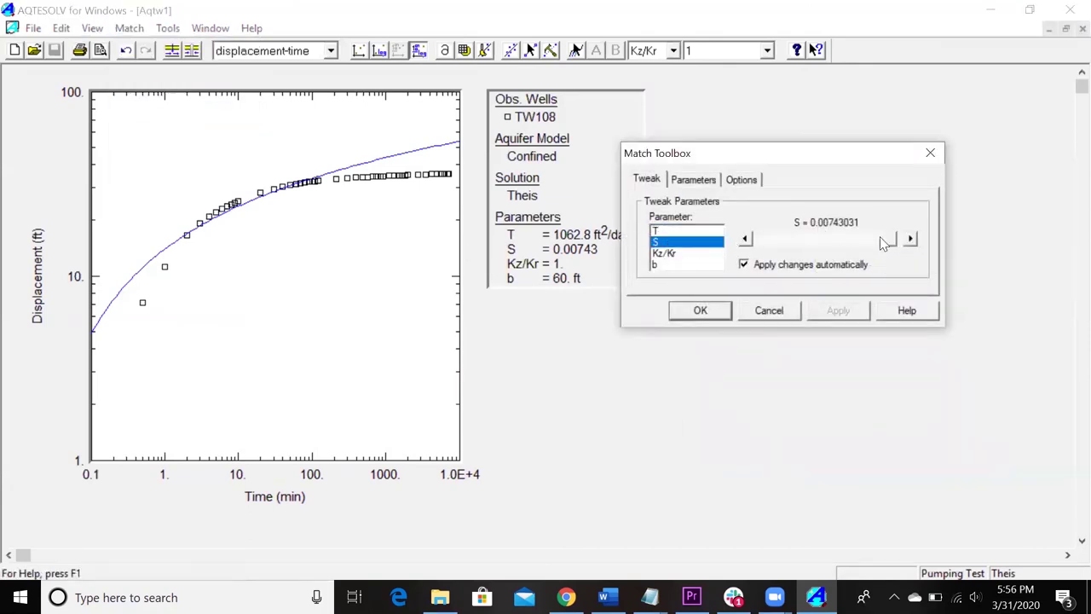
{"action": "left_click_drag", "start_coordinate": [889, 240], "coordinate": [911, 244]}
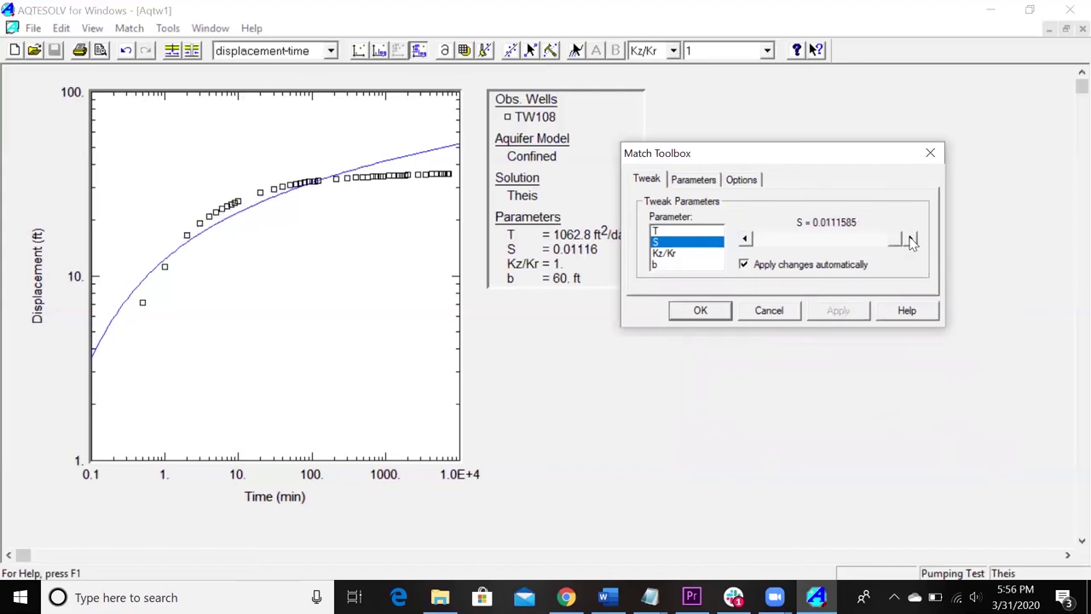
{"action": "left_click", "coordinate": [745, 241]}
{"action": "left_click_drag", "start_coordinate": [746, 242], "coordinate": [745, 241]}
{"action": "left_click", "coordinate": [910, 240]}
{"action": "left_click_drag", "start_coordinate": [911, 241], "coordinate": [913, 242]}
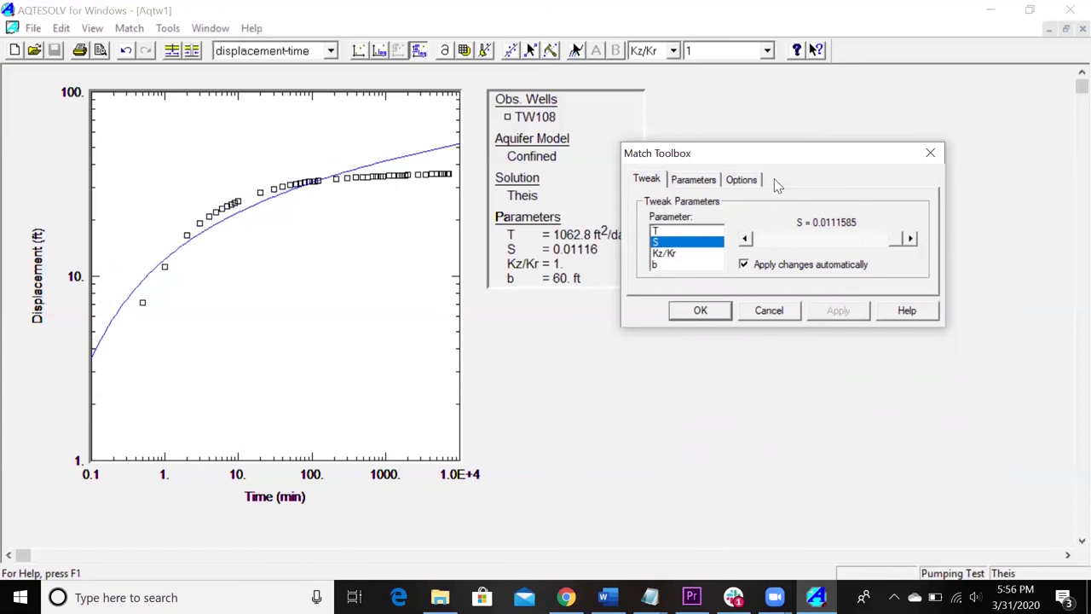
Enter S = 0.025 in the parameter table and apply it to the Theis curve
{"action": "left_click", "coordinate": [691, 182]}
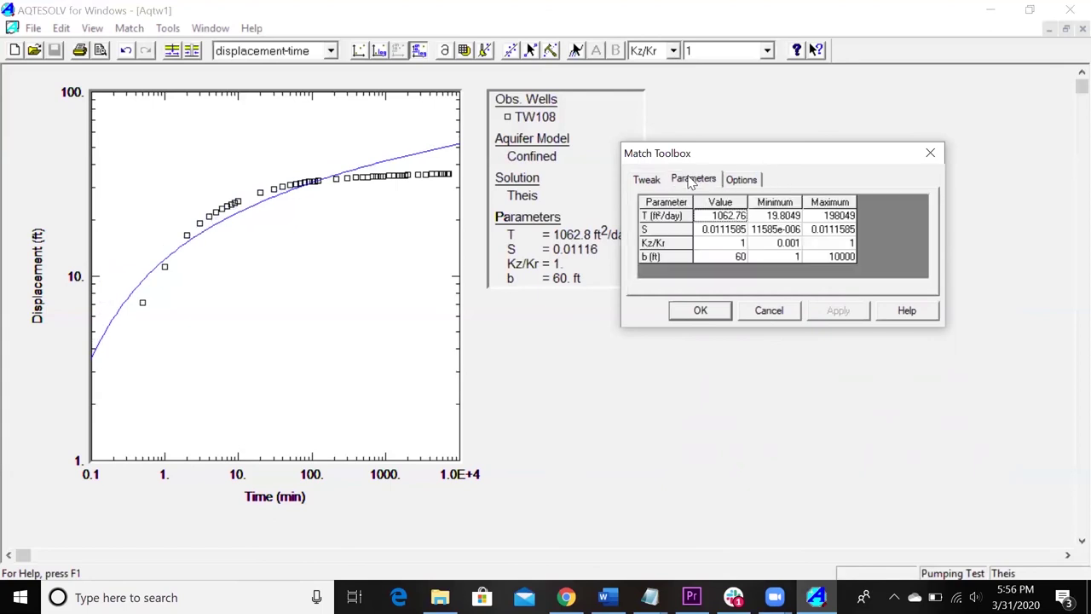
{"action": "left_click", "coordinate": [720, 230]}
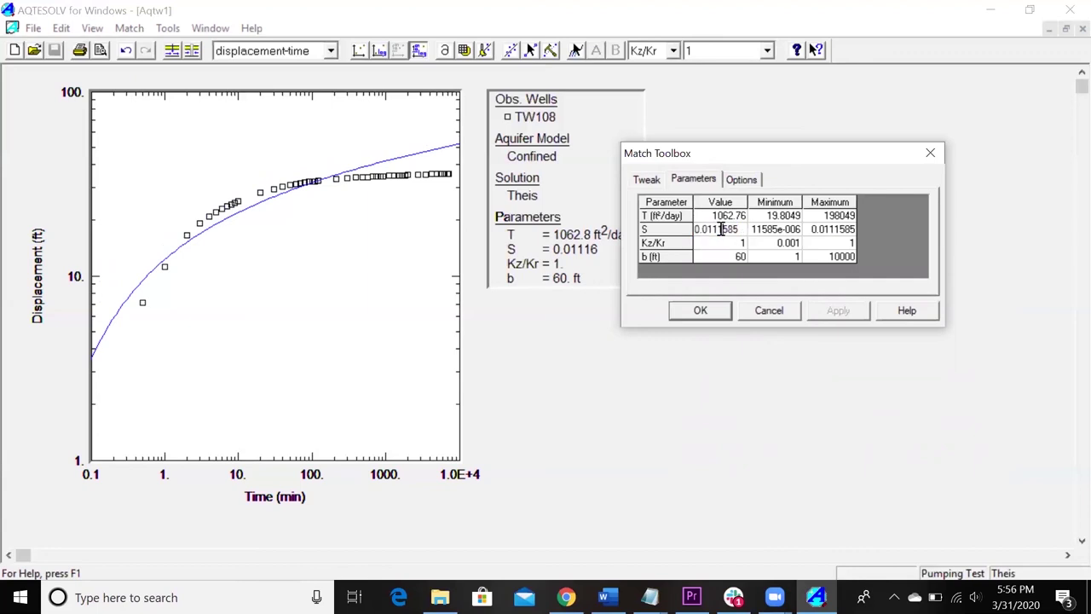
{"action": "double_click", "coordinate": [720, 230]}
{"action": "type", "text": "0.025"}
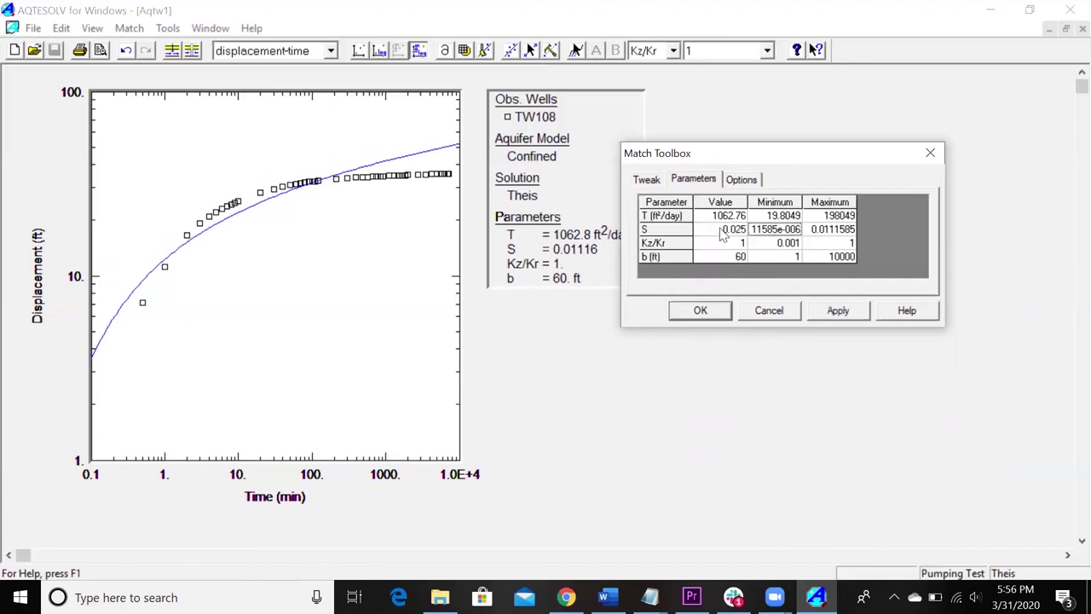
{"action": "left_click", "coordinate": [838, 312]}
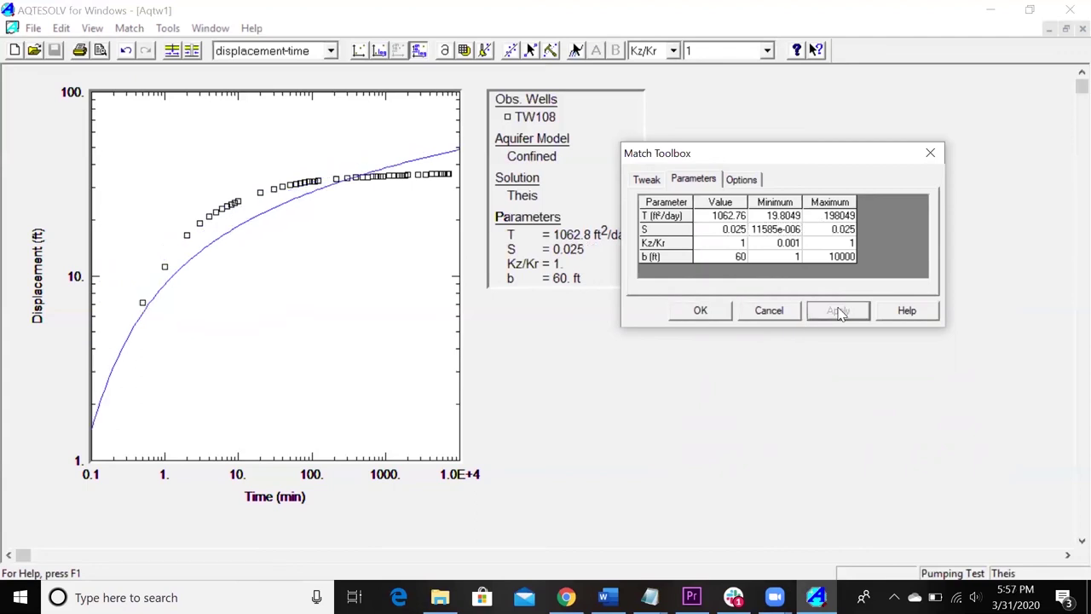
{"action": "left_click", "coordinate": [643, 178]}
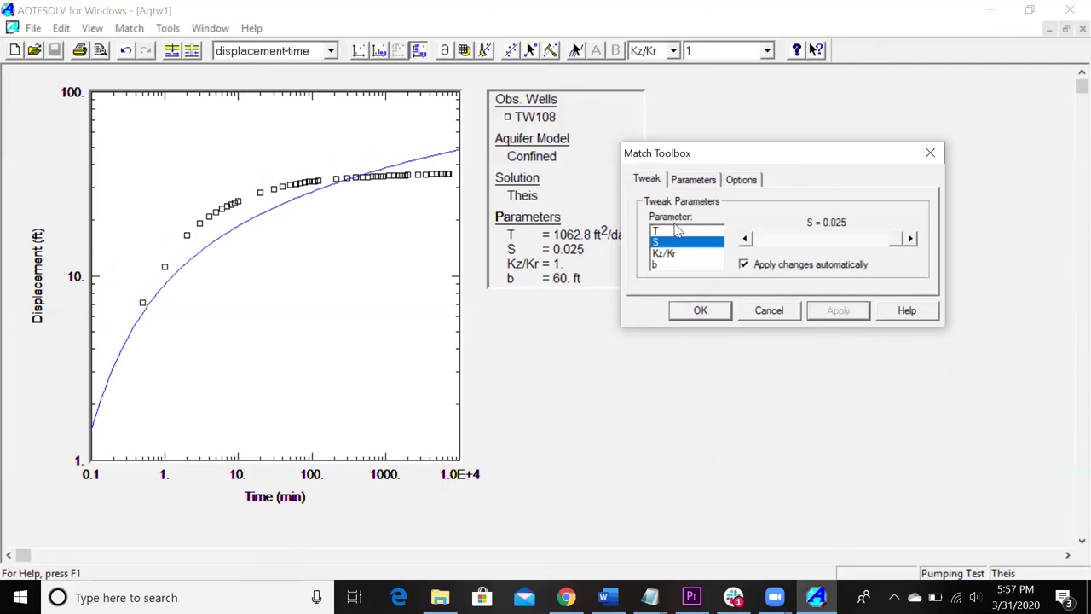
Step transmissivity T down to 584.03 ft²/day with the slider arrows
{"action": "left_click", "coordinate": [673, 232]}
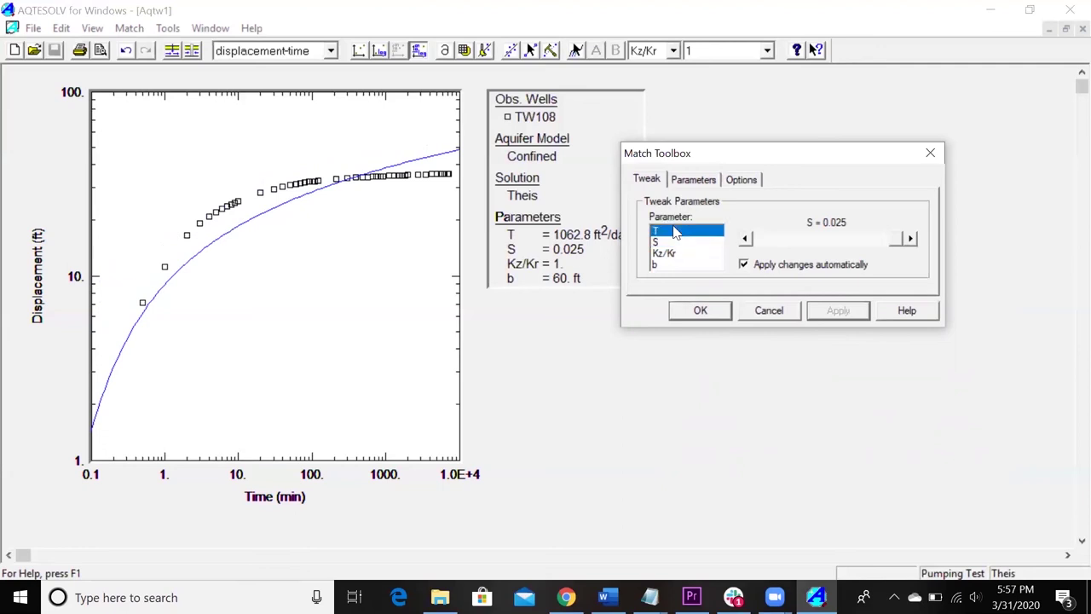
{"action": "left_click", "coordinate": [910, 241]}
{"action": "double_click", "coordinate": [745, 240]}
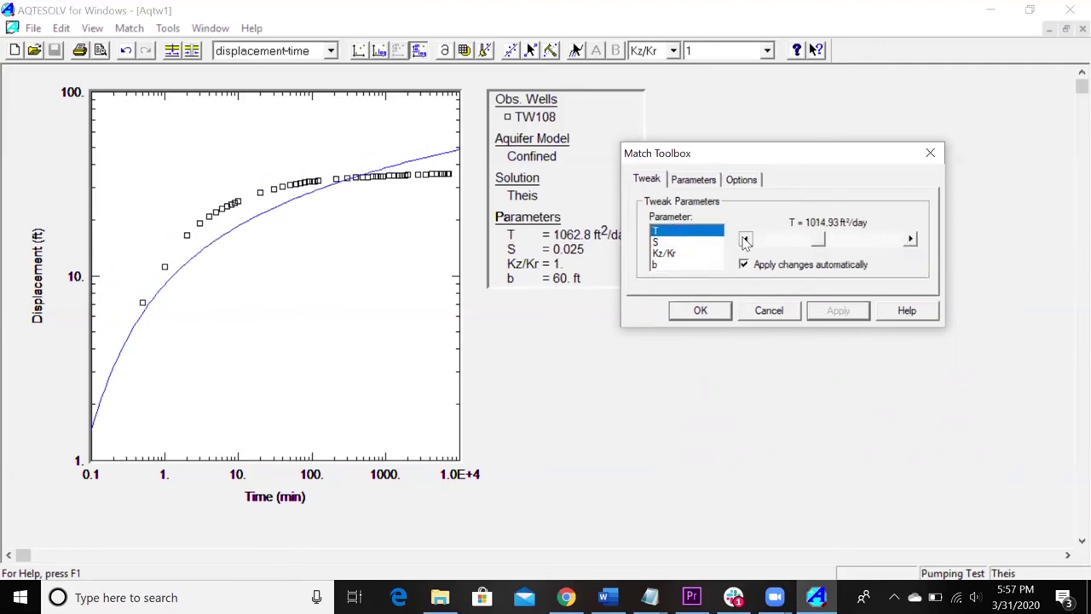
{"action": "double_click", "coordinate": [745, 240]}
{"action": "double_click", "coordinate": [745, 240]}
{"action": "double_click", "coordinate": [745, 239]}
{"action": "double_click", "coordinate": [745, 240]}
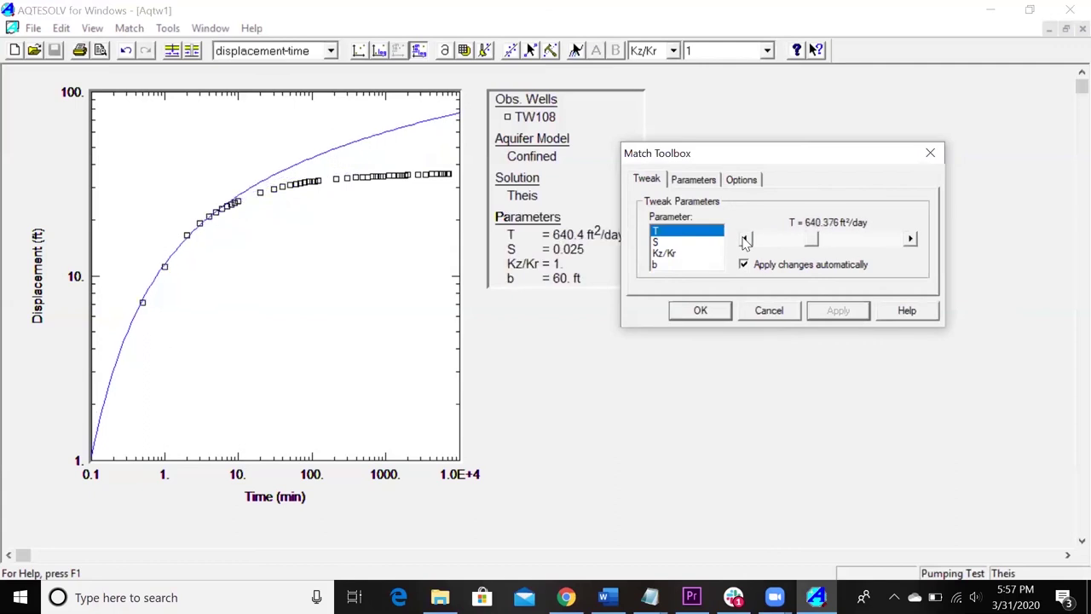
{"action": "double_click", "coordinate": [745, 239]}
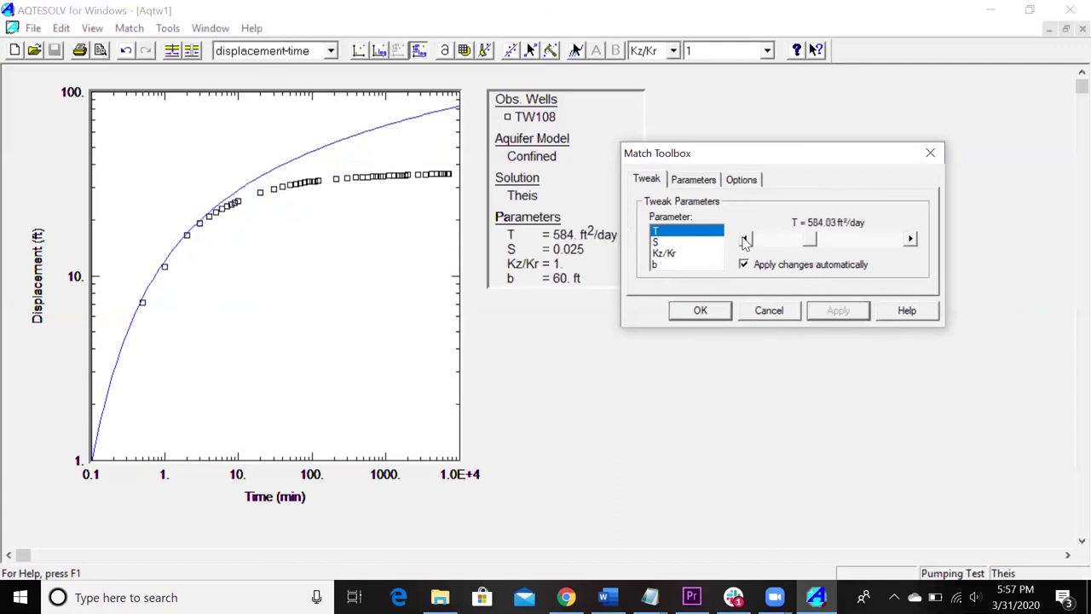
Set S to 0.04, apply it to the curve, and close the toolbox keeping the changes
{"action": "left_click", "coordinate": [682, 242]}
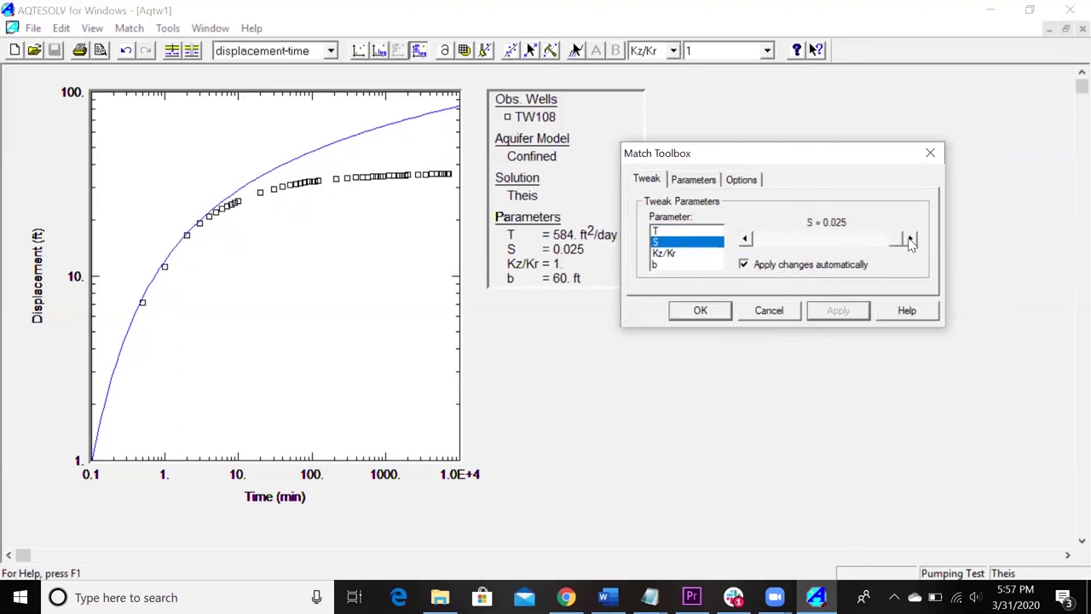
{"action": "mouse_move", "coordinate": [904, 239]}
{"action": "left_mouse_down"}
{"action": "mouse_move", "coordinate": [882, 243]}
{"action": "mouse_move", "coordinate": [906, 240]}
{"action": "left_mouse_up"}
{"action": "left_click", "coordinate": [695, 180]}
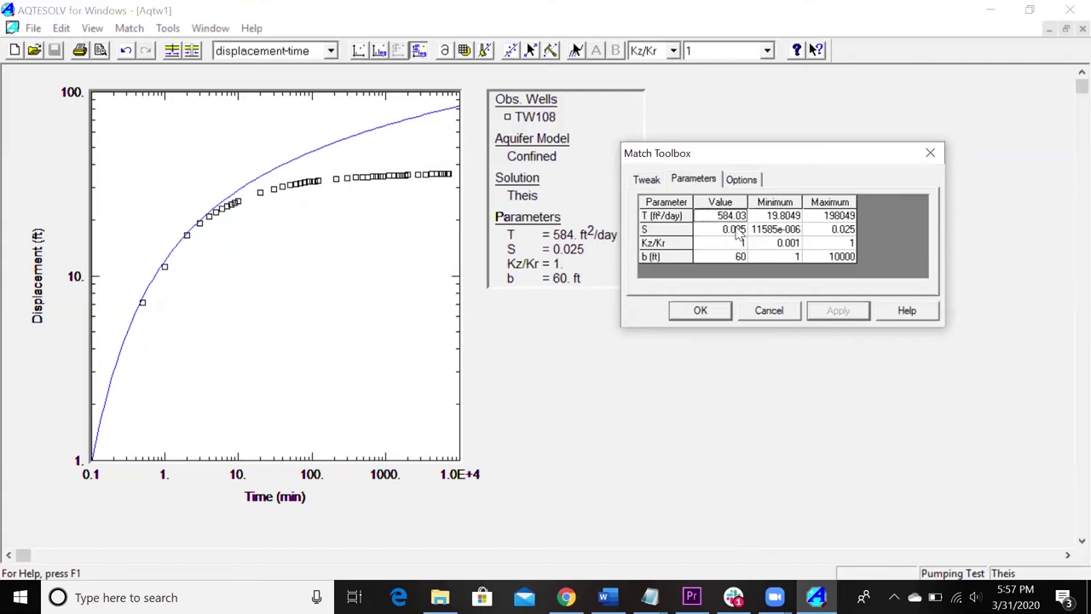
{"action": "double_click", "coordinate": [736, 229]}
{"action": "key", "text": "BackSpace"}
{"action": "key", "text": "BackSpace"}
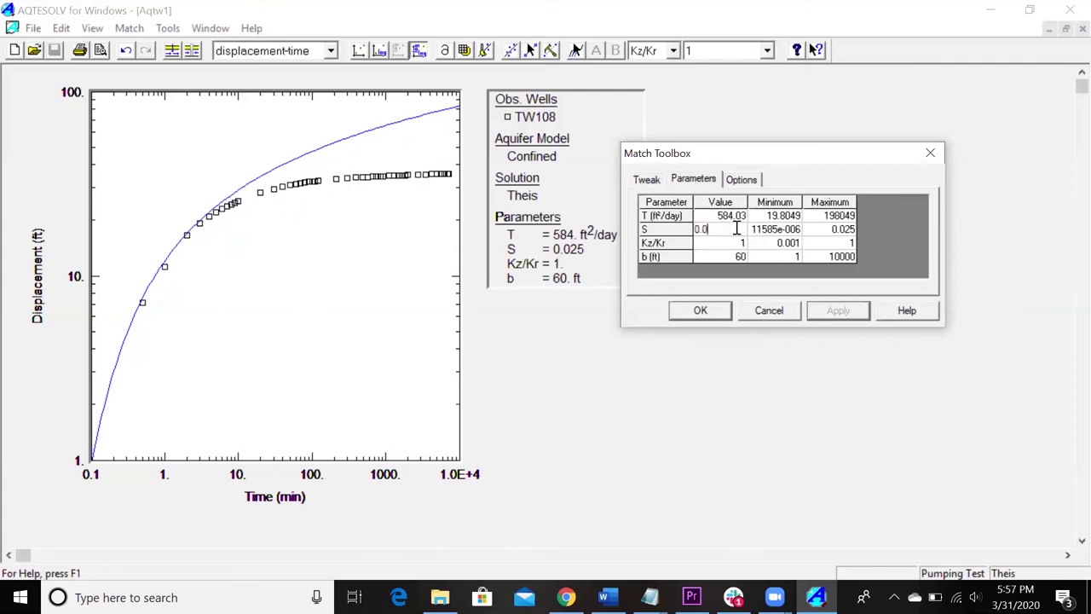
{"action": "type", "text": "4"}
{"action": "key", "text": "Tab"}
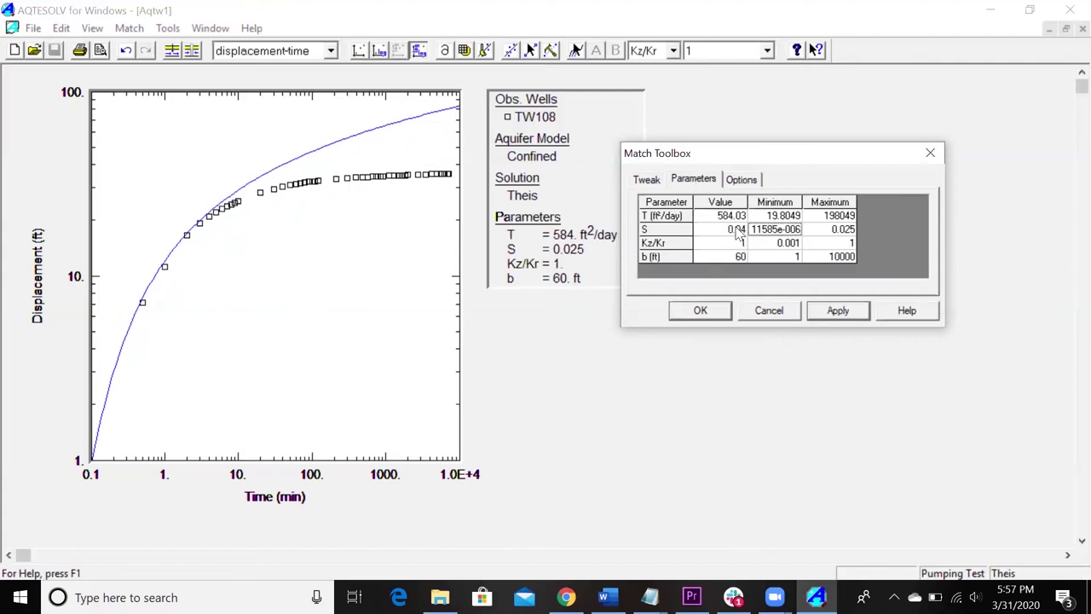
{"action": "left_click", "coordinate": [838, 311]}
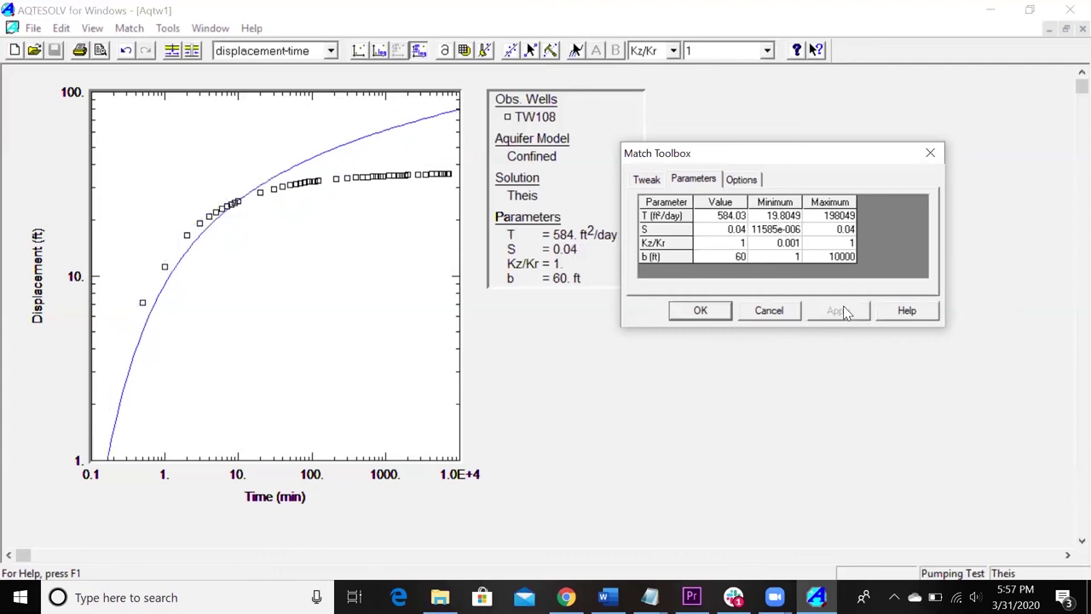
{"action": "left_click", "coordinate": [709, 311]}
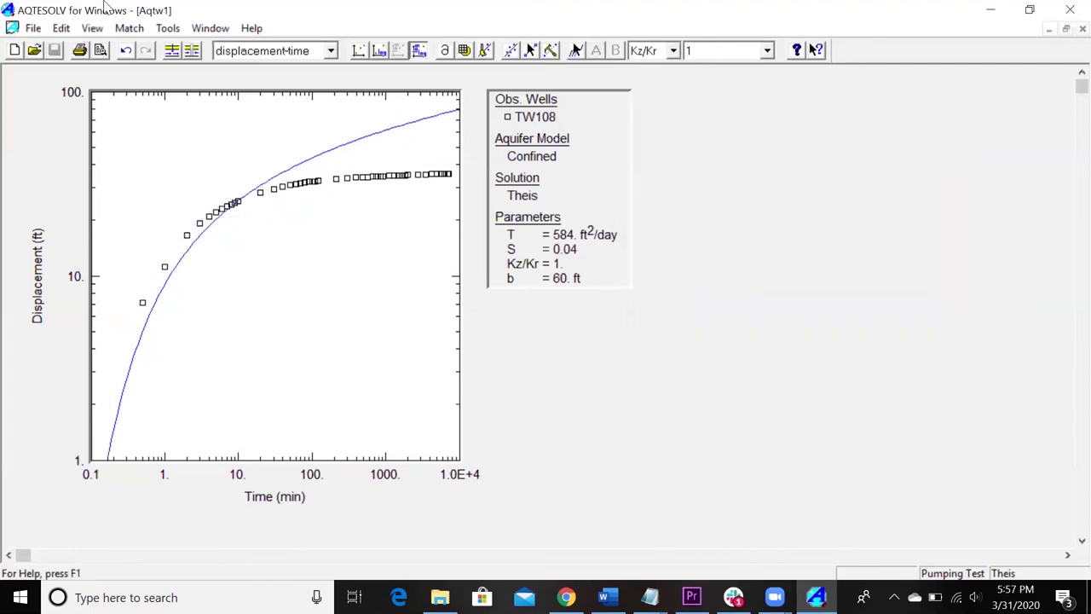
Reopen the match toolbox, raise T to about 769.9, then lower it to 702.158 ft²/day and accept
{"action": "left_click", "coordinate": [92, 28]}
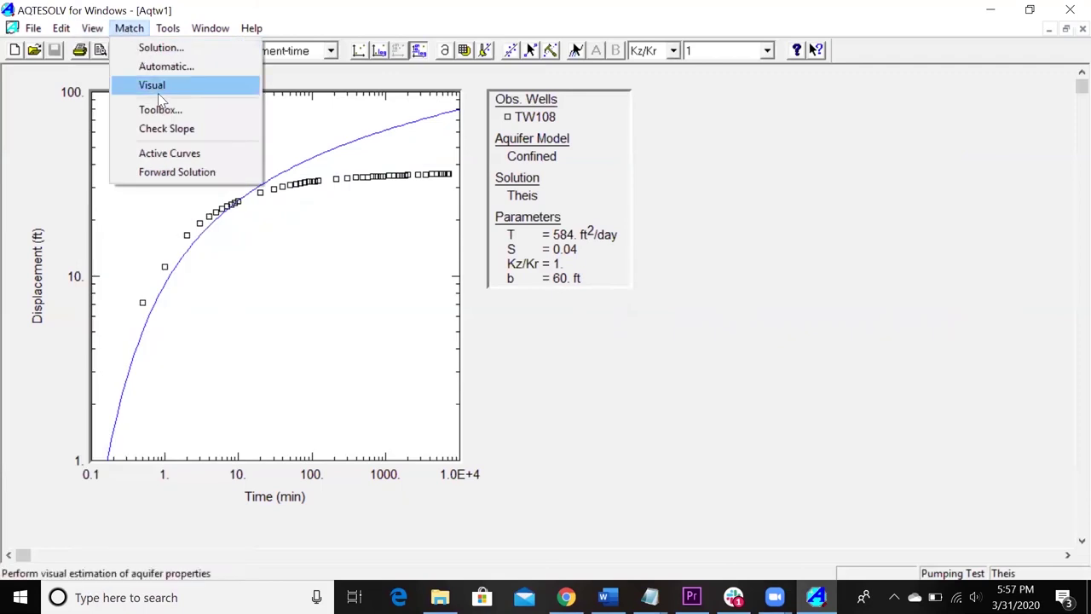
{"action": "left_click", "coordinate": [162, 108]}
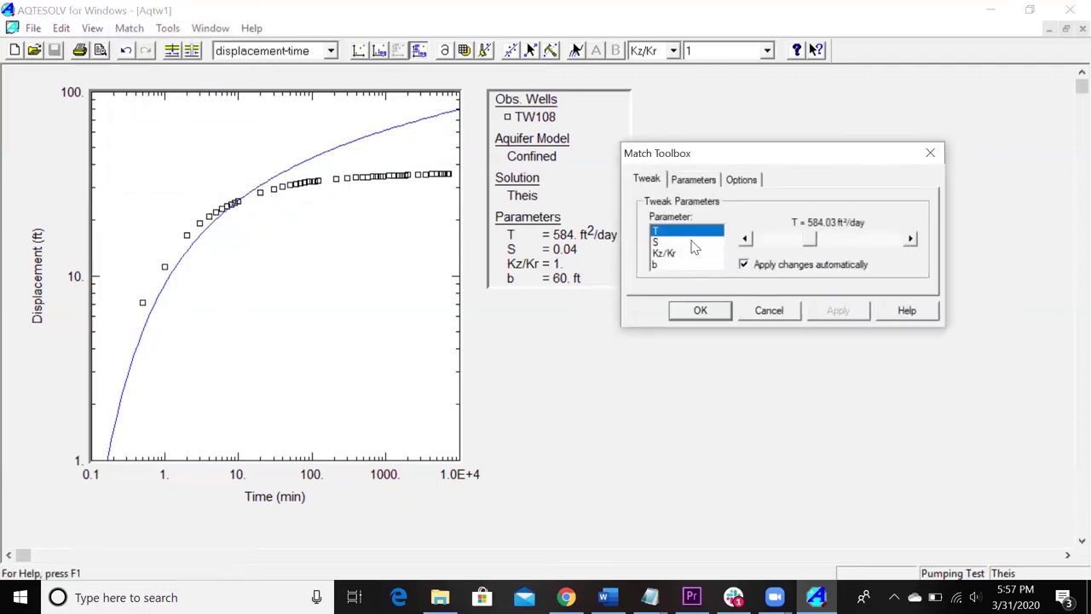
{"action": "left_click", "coordinate": [911, 237]}
{"action": "left_click", "coordinate": [911, 239]}
{"action": "left_click", "coordinate": [911, 238]}
{"action": "left_click", "coordinate": [911, 240]}
{"action": "left_click", "coordinate": [911, 240]}
{"action": "left_click", "coordinate": [911, 242]}
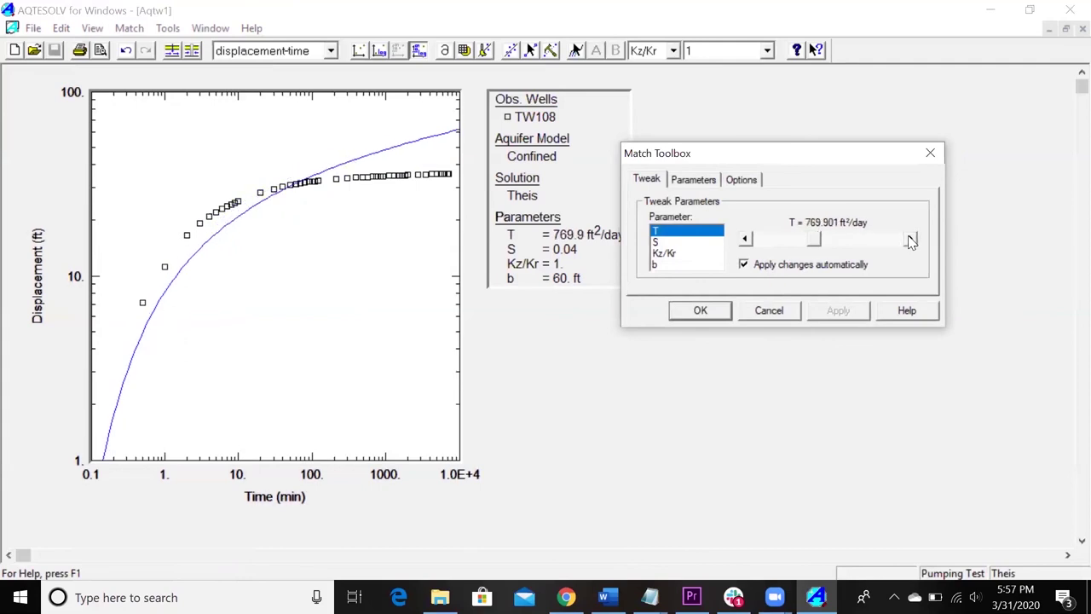
{"action": "left_click", "coordinate": [746, 240]}
{"action": "left_click", "coordinate": [747, 239]}
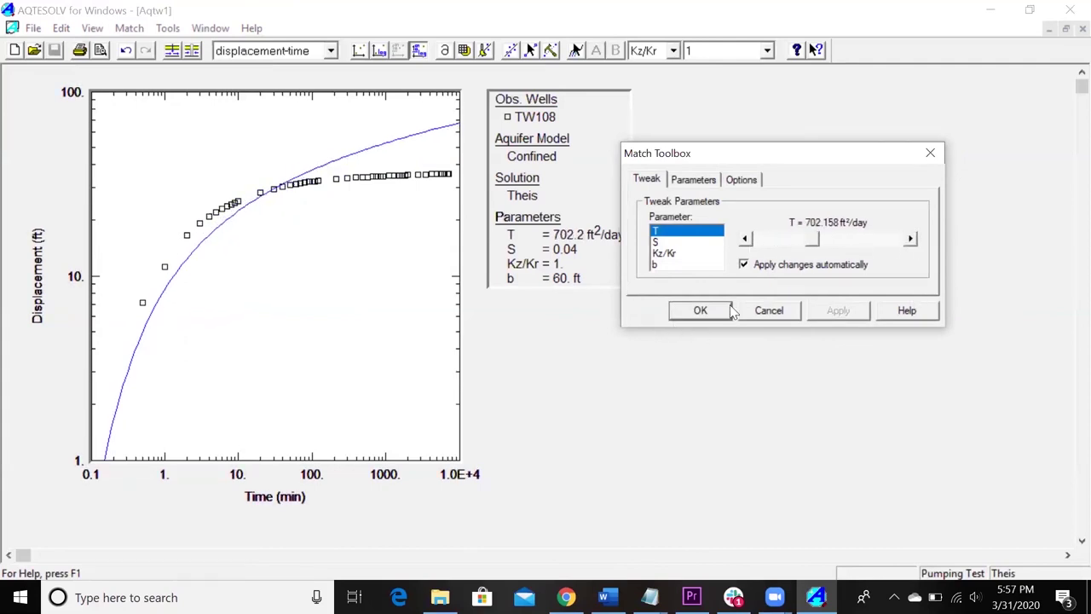
{"action": "left_click", "coordinate": [700, 311]}
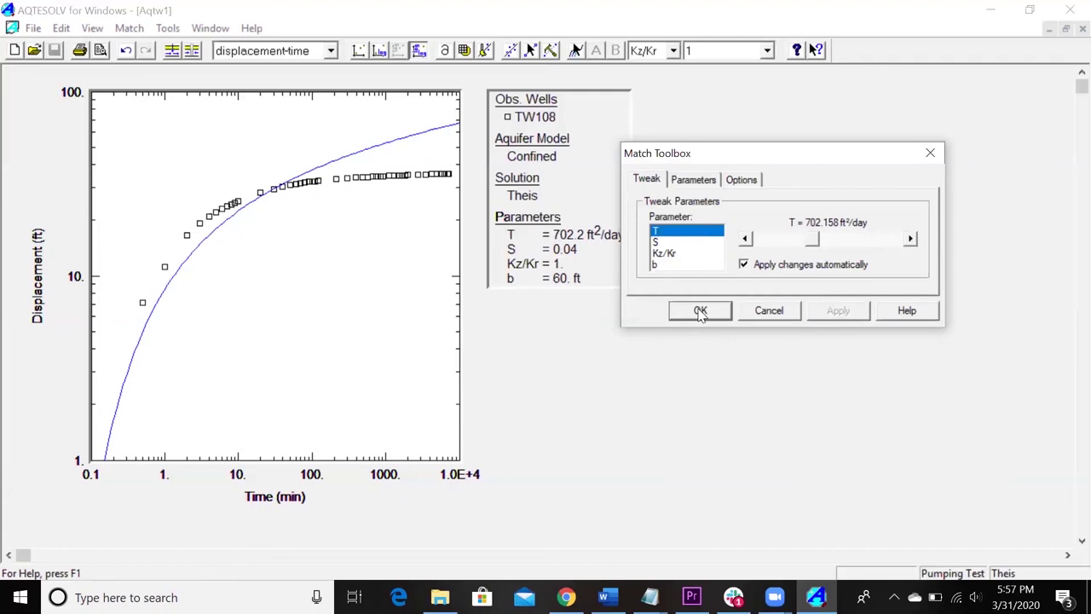